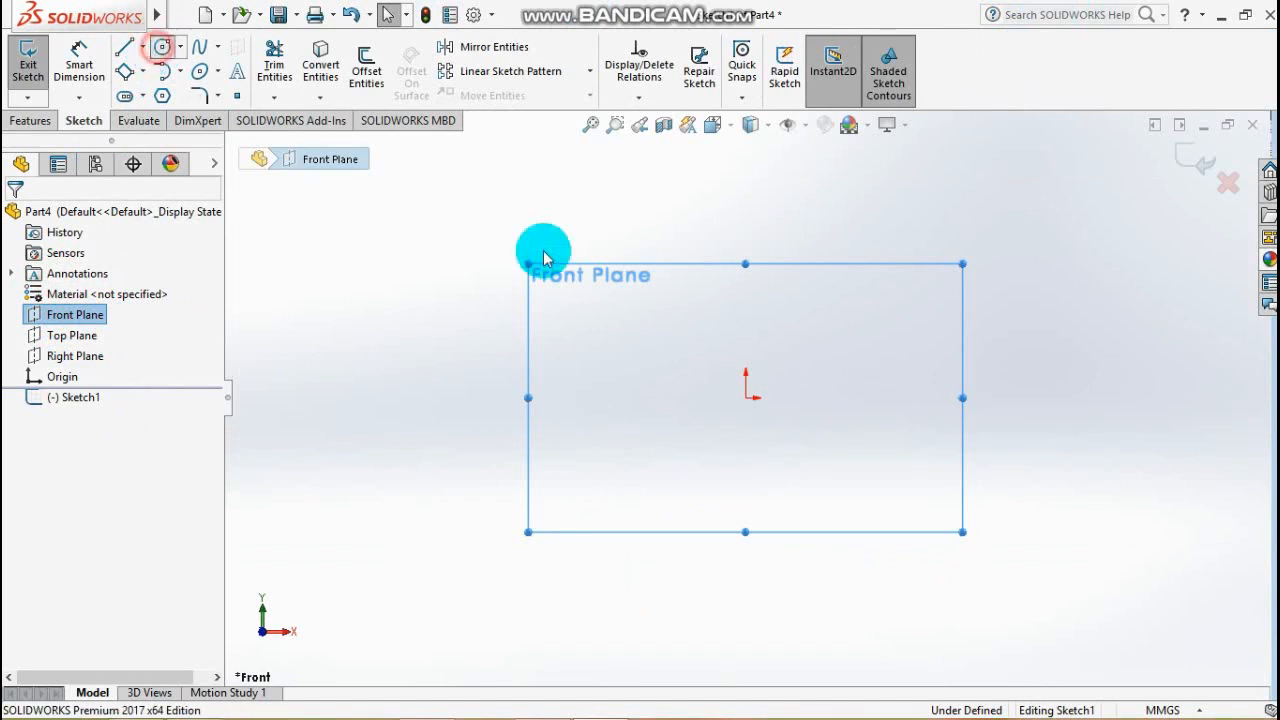
# - Sketch a circle centred on the origin on the Front Plane, dimension its diameter to 8 mm, and exit the sketch
pyautogui.click(745, 398)
pyautogui.click(794, 424)
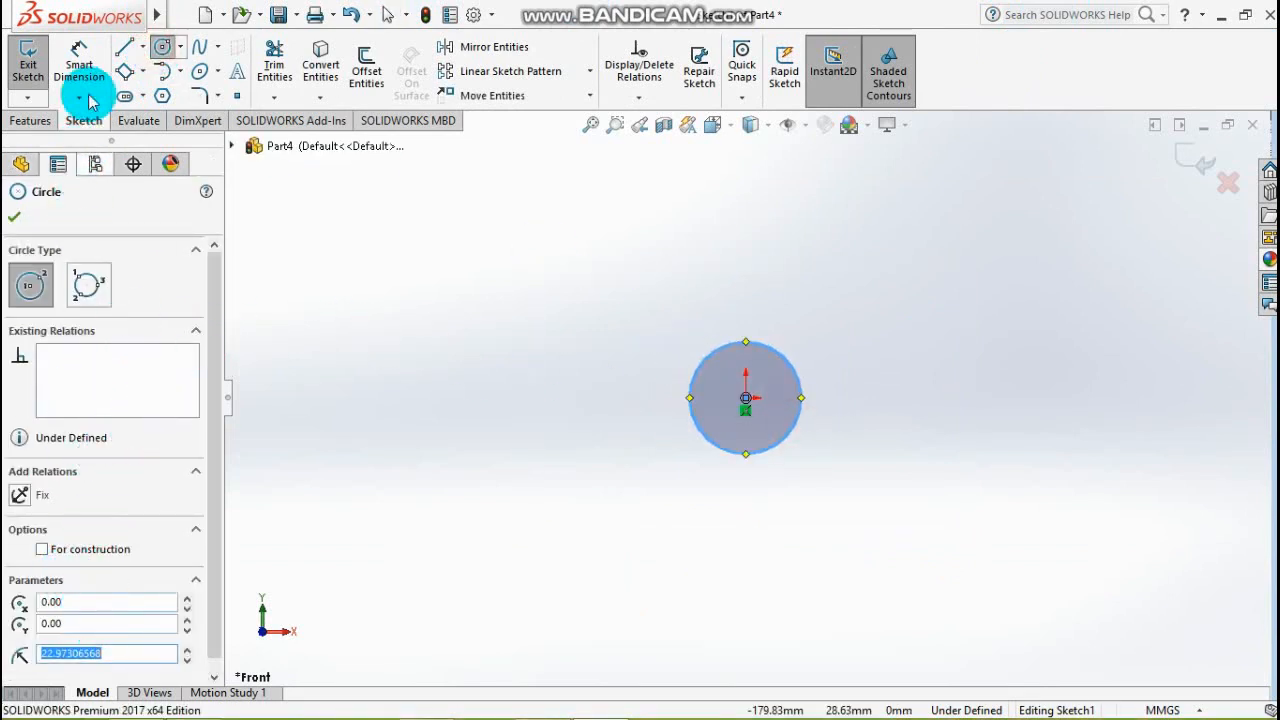
pyautogui.click(79, 60)
pyautogui.click(690, 378)
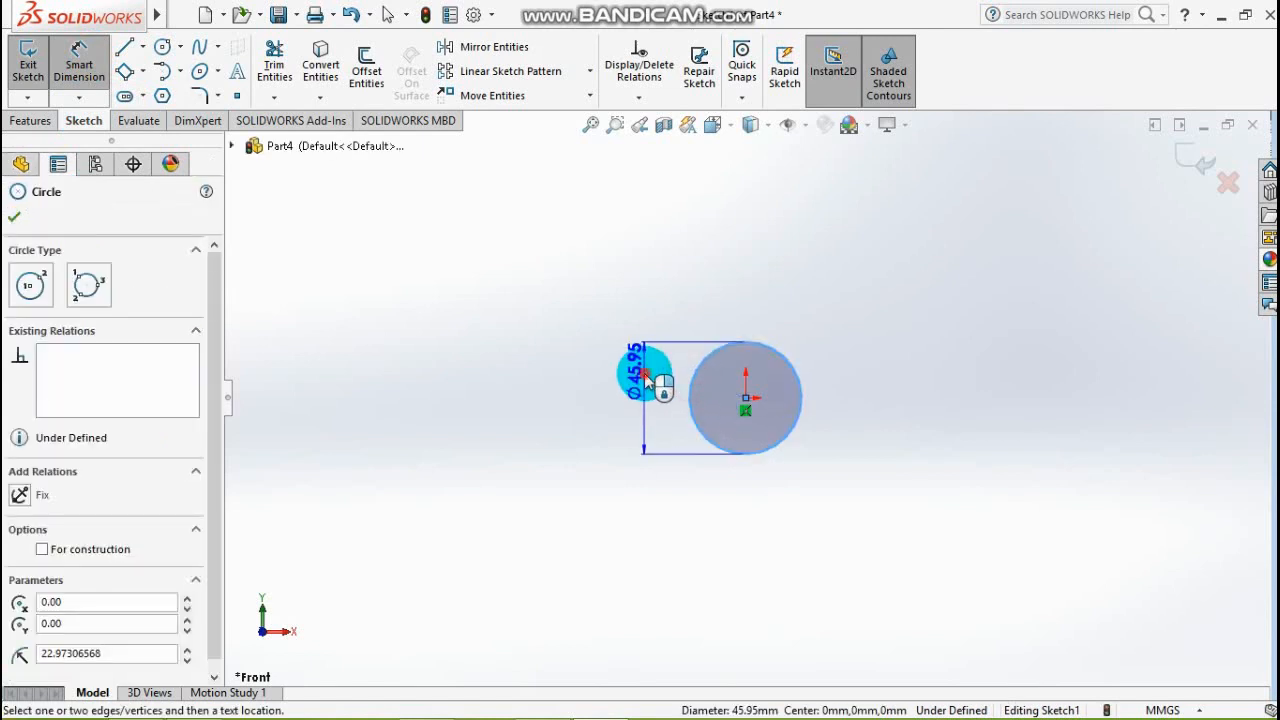
pyautogui.click(654, 382)
pyautogui.write('8')
pyautogui.press('Return')
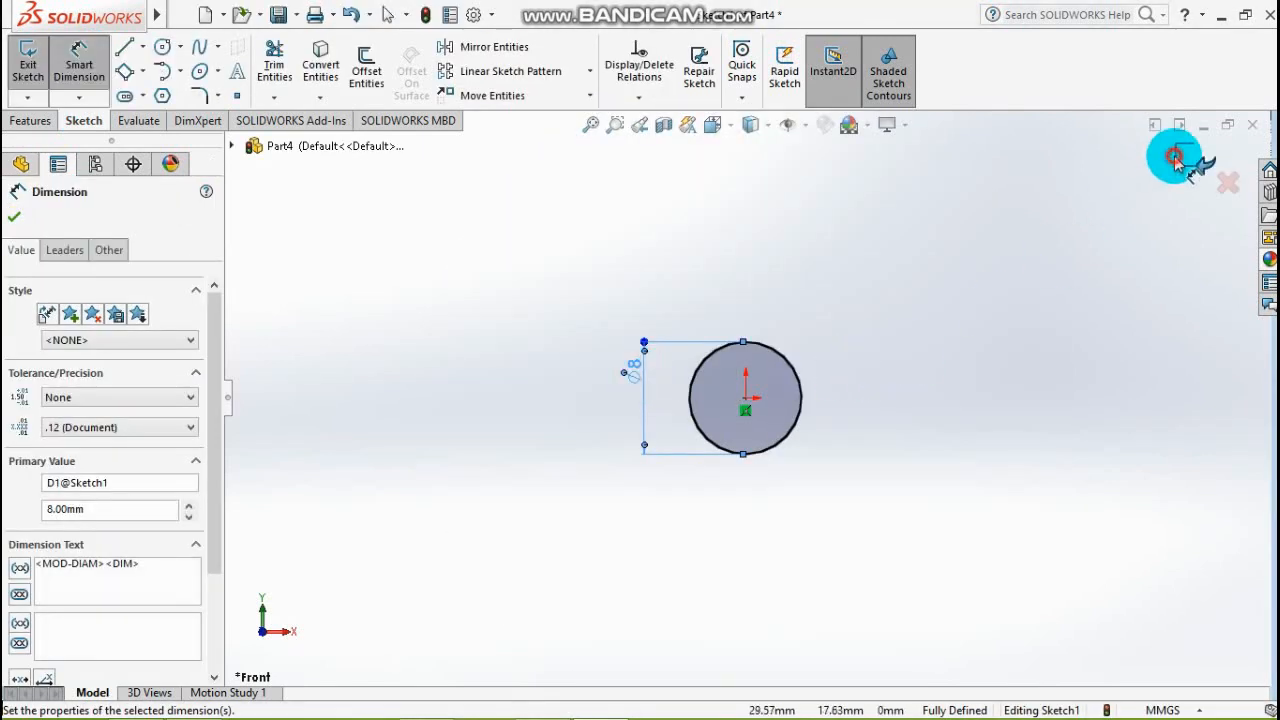
pyautogui.click(1176, 158)
# - Extrude the circle sketch as a blind boss to a depth of 120 mm
pyautogui.click(29, 120)
pyautogui.click(113, 380)
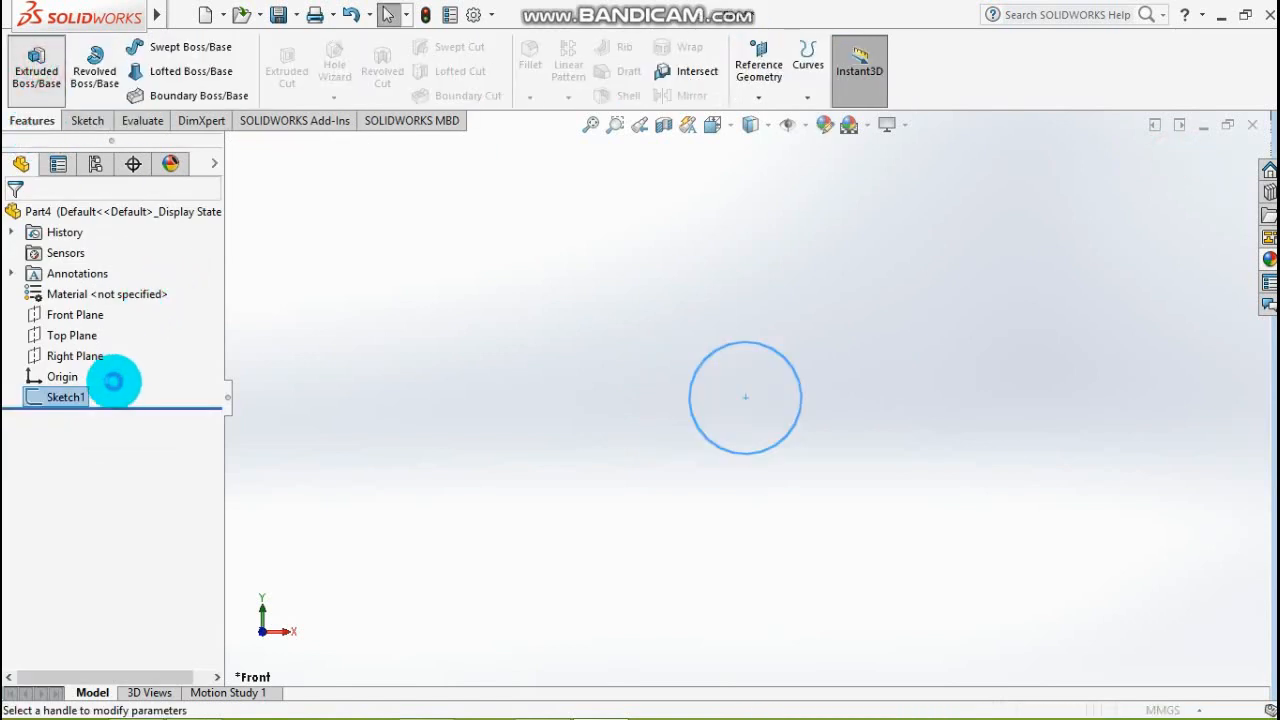
pyautogui.click(80, 390)
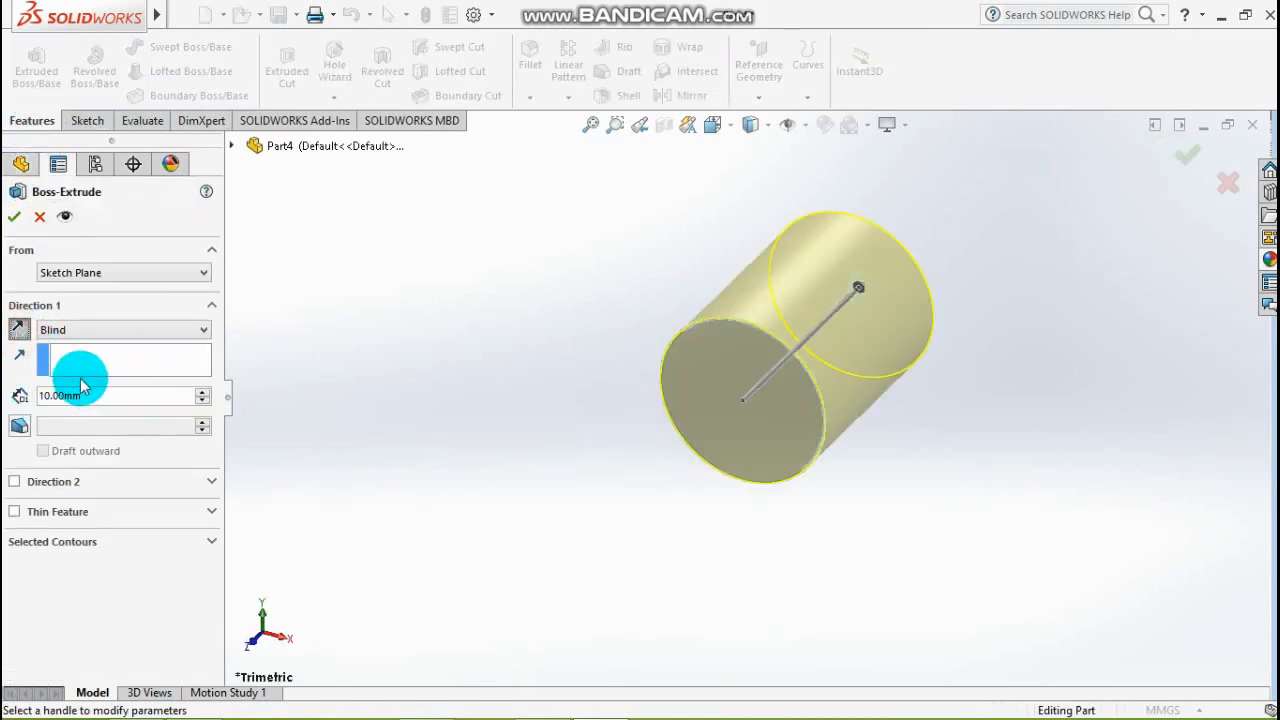
pyautogui.click(105, 400)
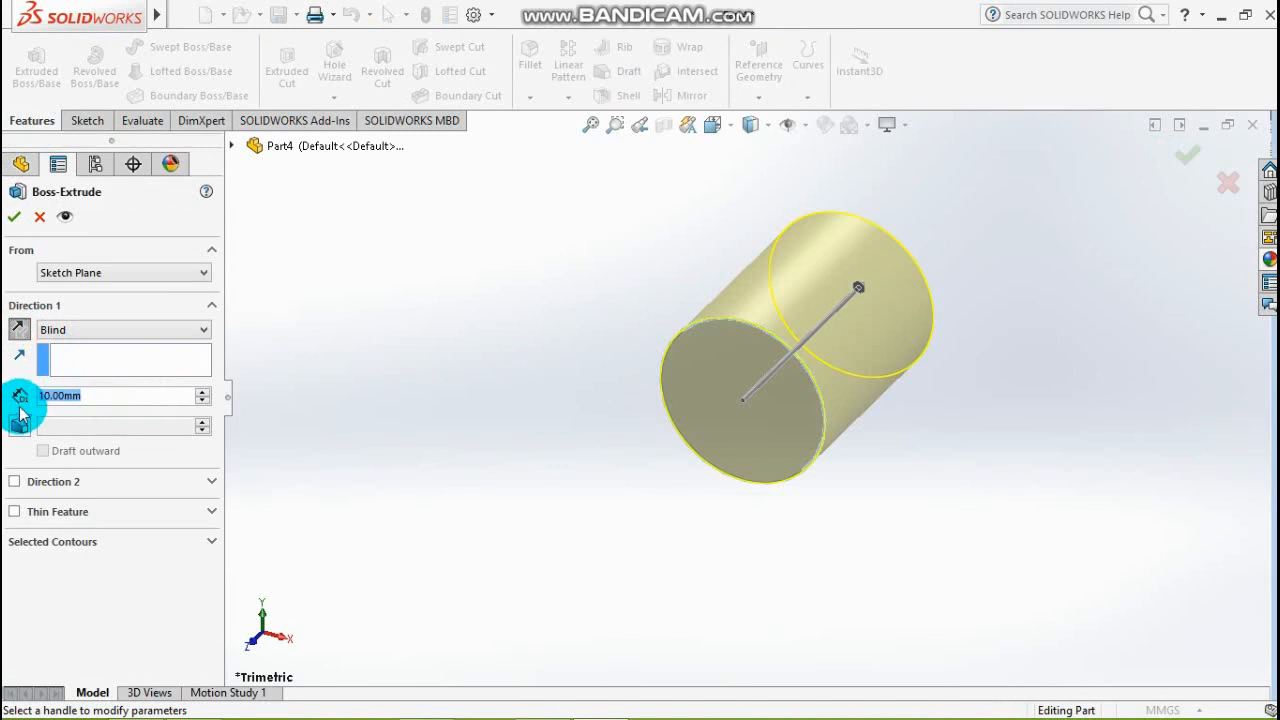
pyautogui.write('120')
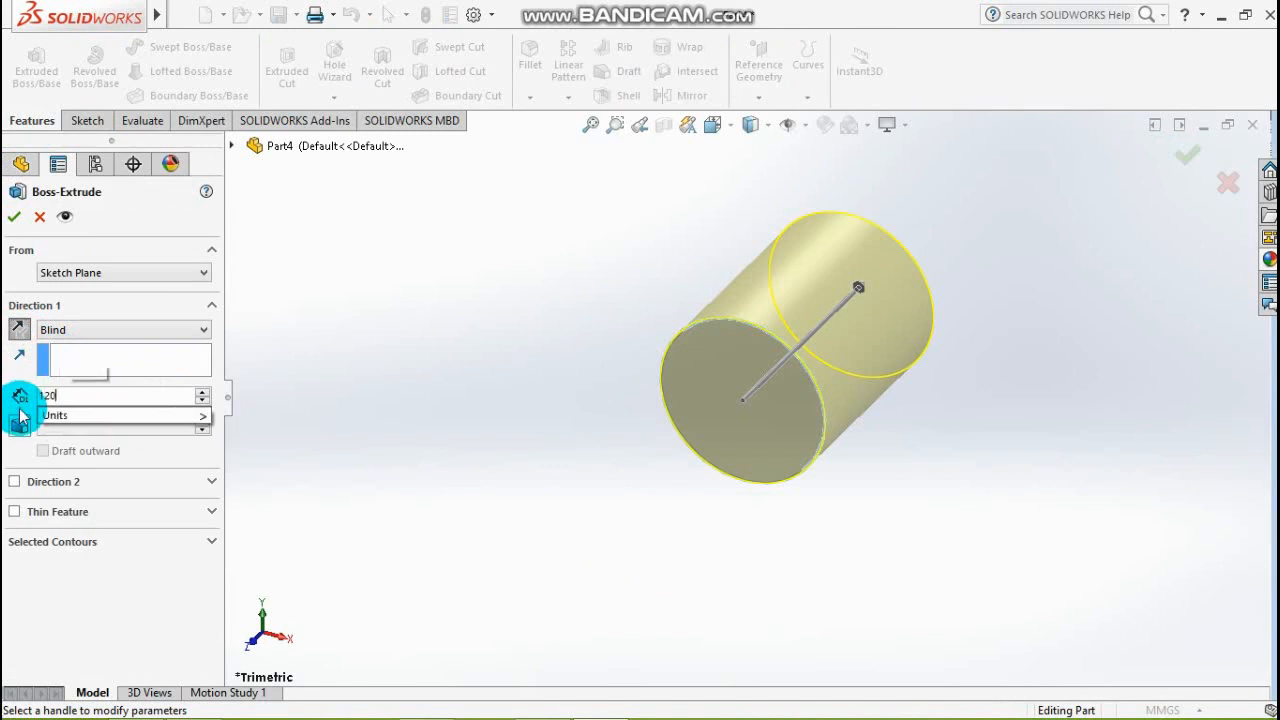
pyautogui.press('Return')
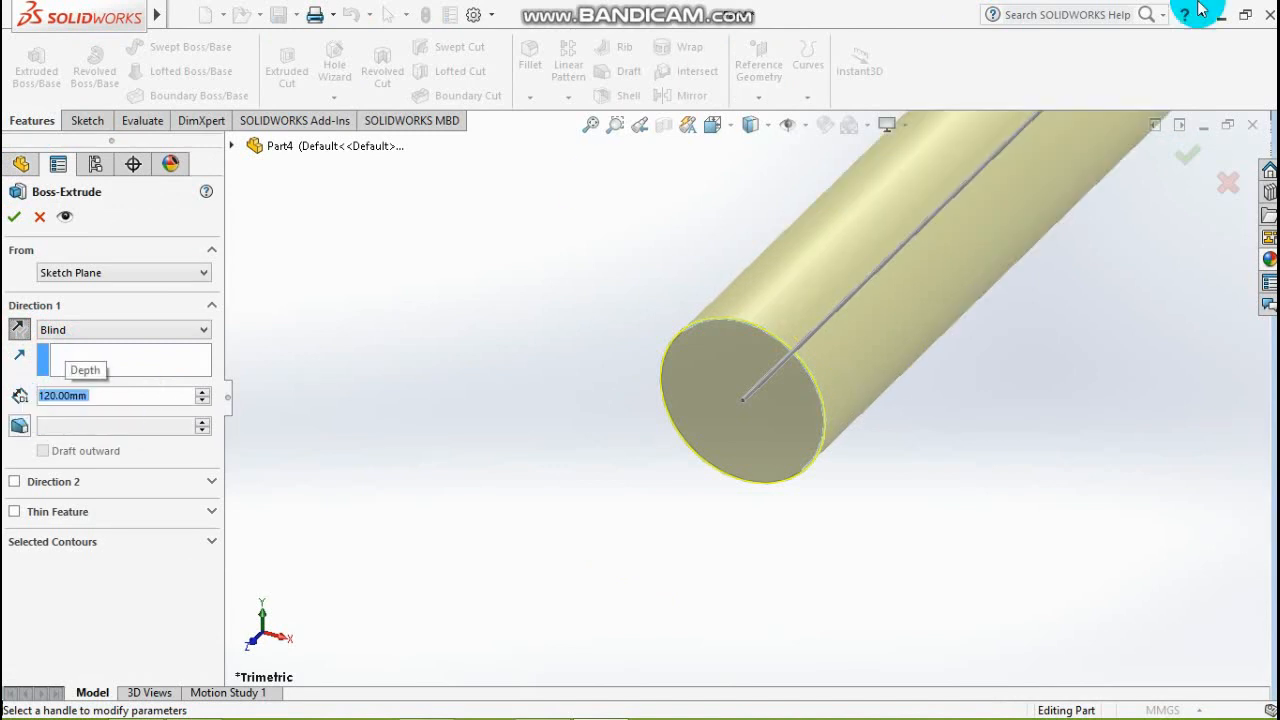
pyautogui.click(1185, 160)
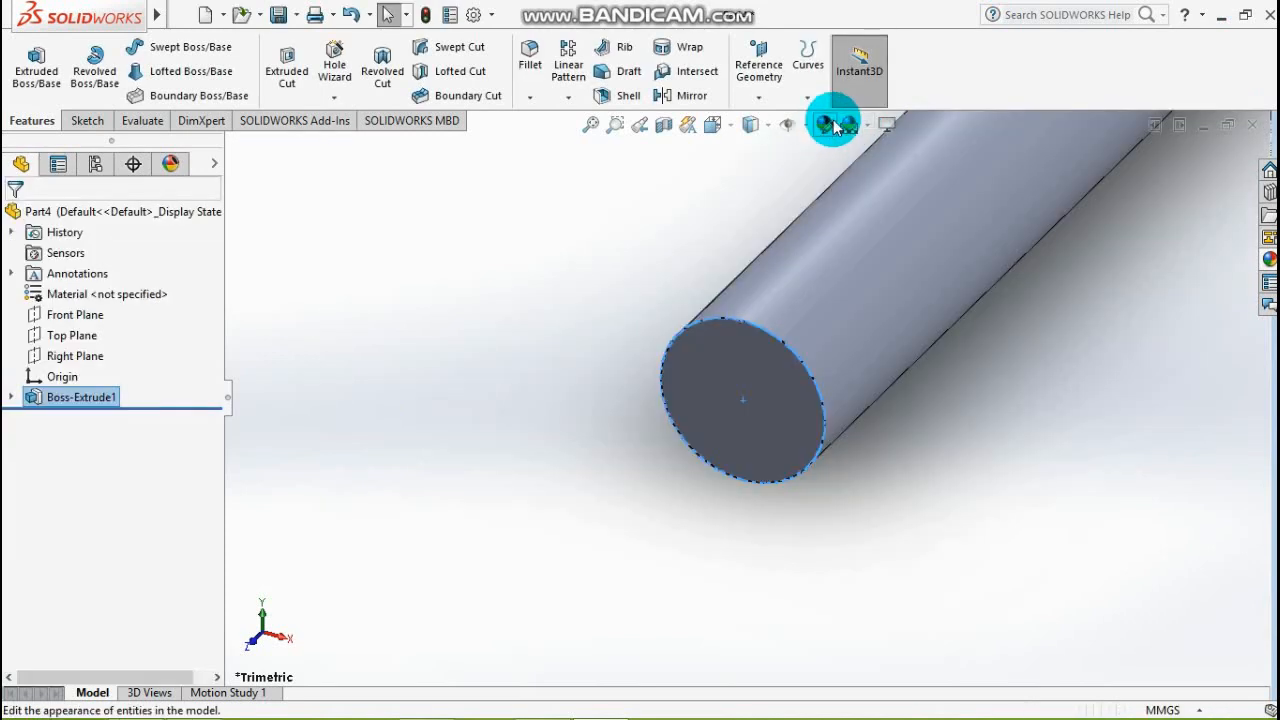
# - Start a sketch on the cylinder's front end face and convert the face's circular edge into it
pyautogui.click(770, 130)
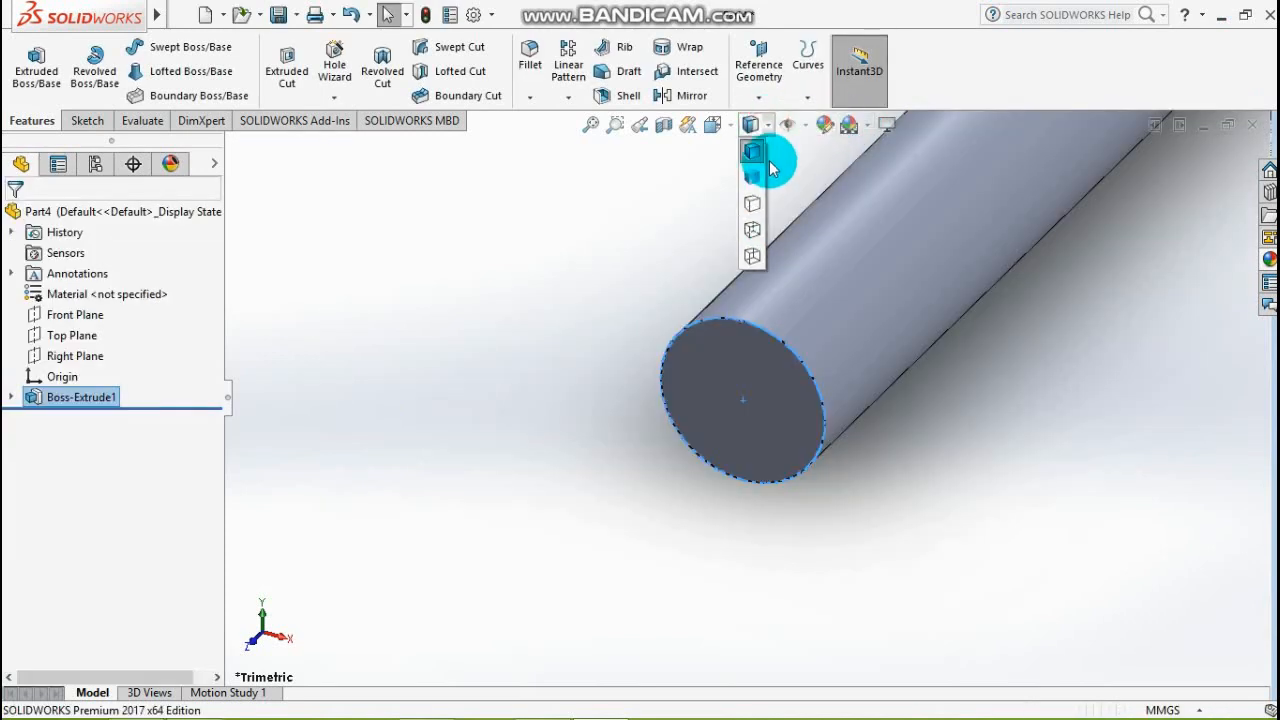
pyautogui.press('space')
pyautogui.click(706, 158)
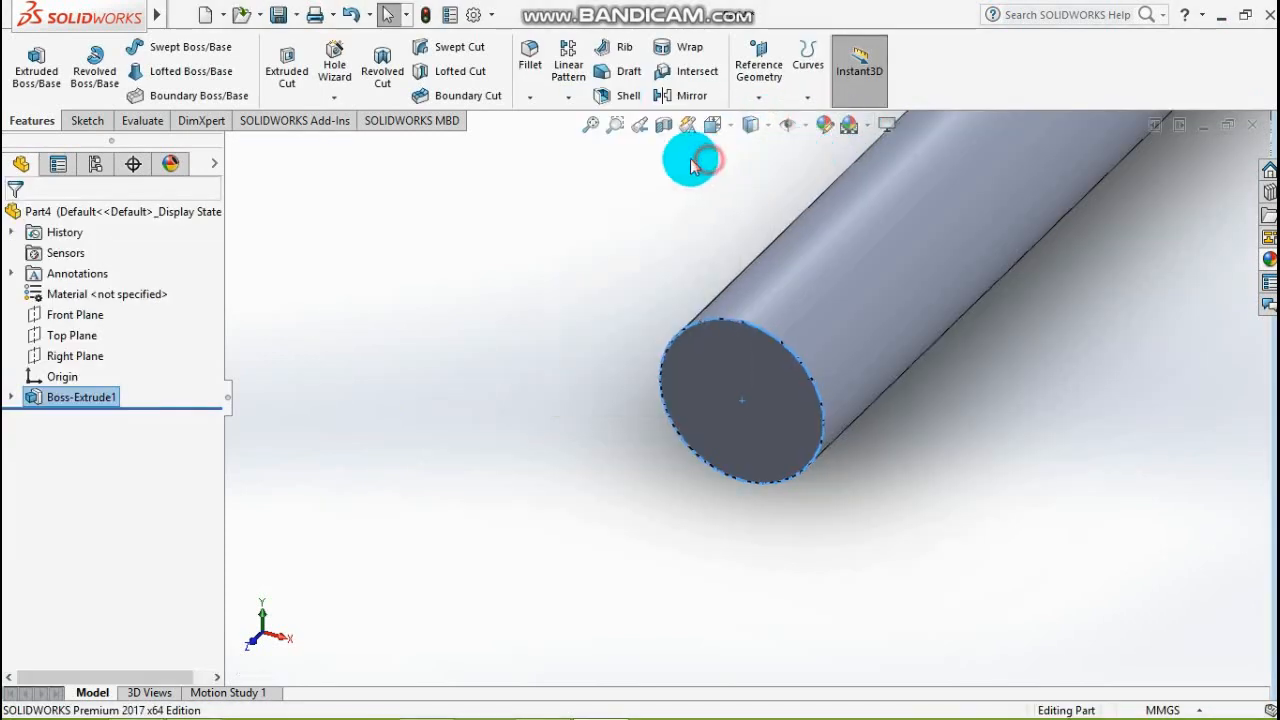
pyautogui.click(804, 484)
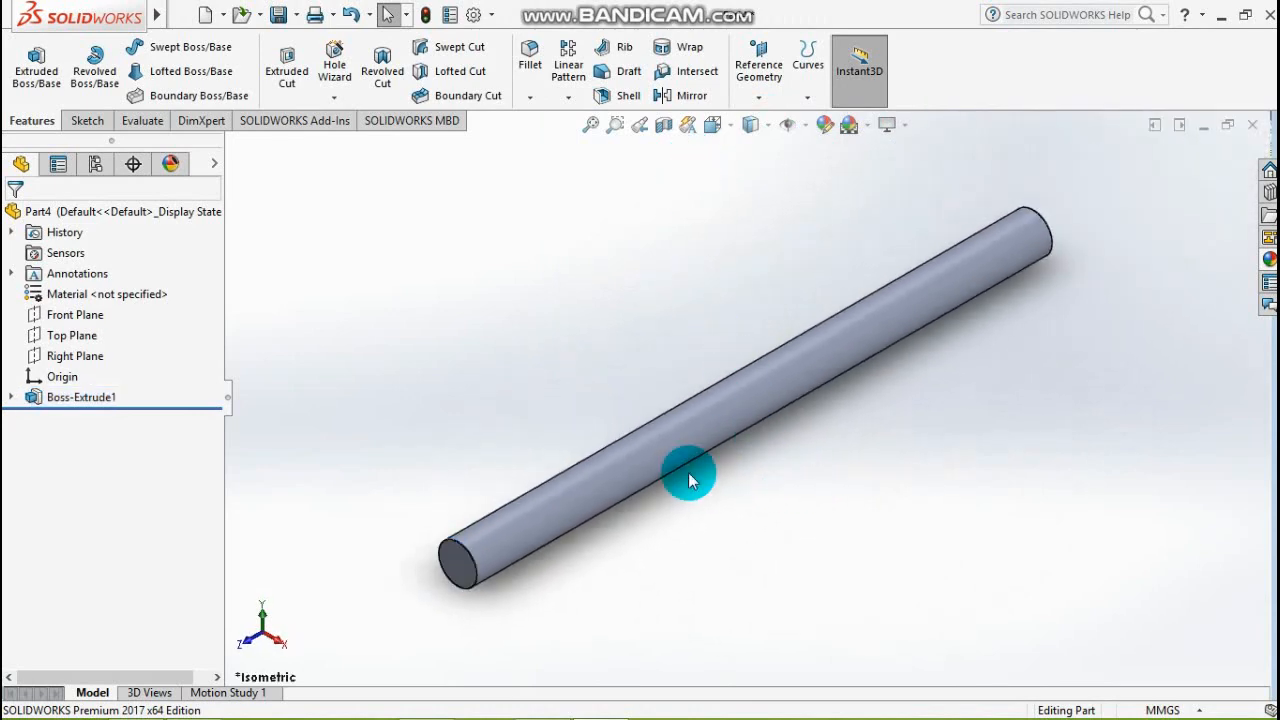
pyautogui.click(456, 571)
pyautogui.click(536, 509)
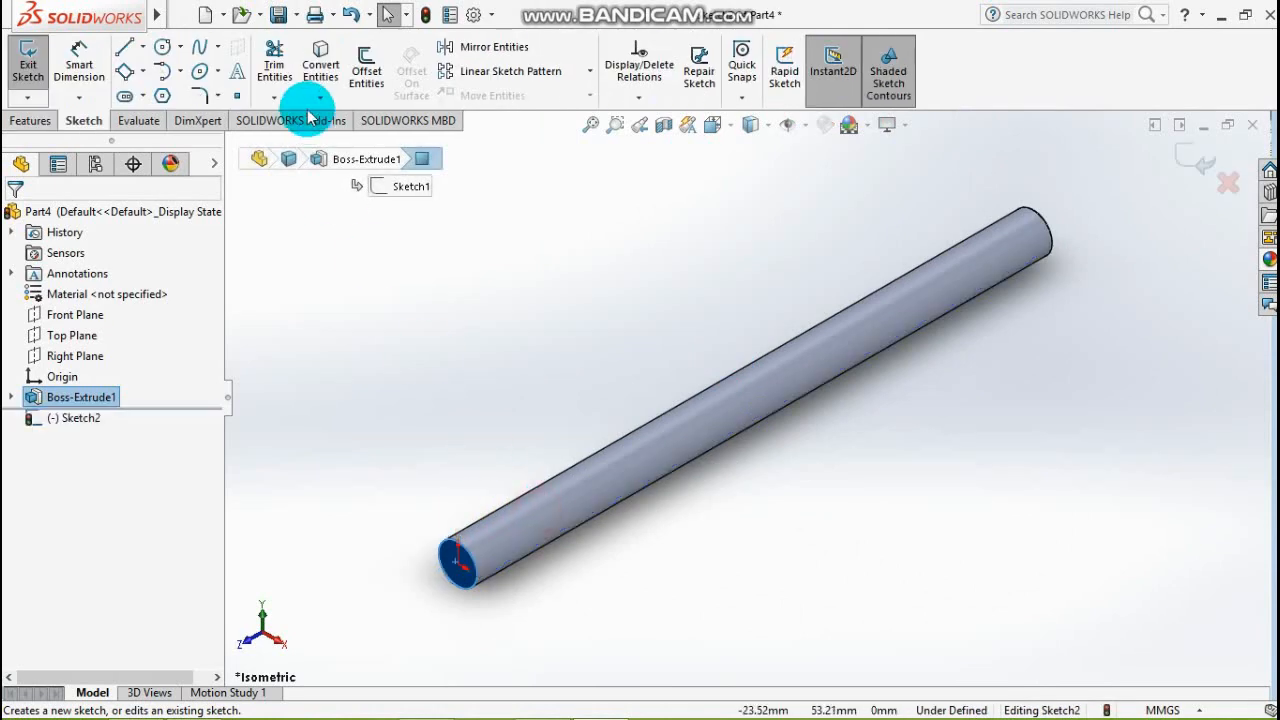
pyautogui.click(333, 75)
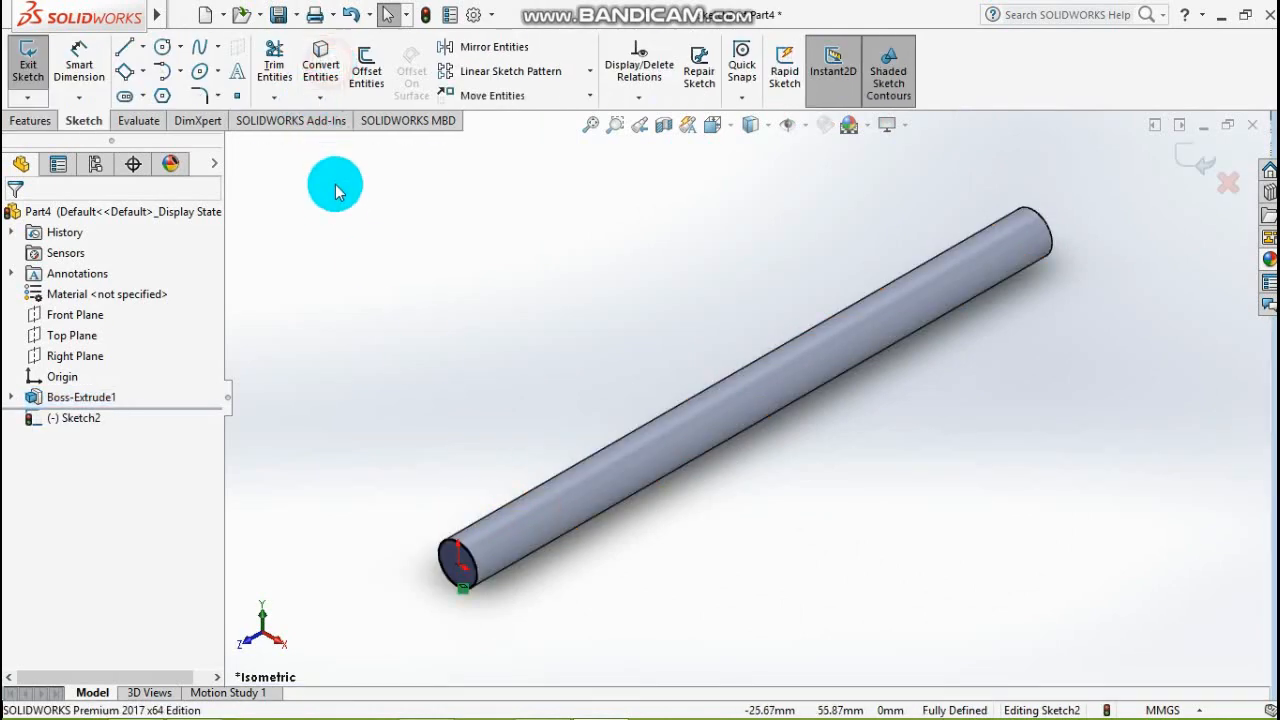
# - Create a clockwise, reversed helix from the converted circle with a constant 70 mm pitch, 1 revolution and 180° start angle
pyautogui.click(32, 120)
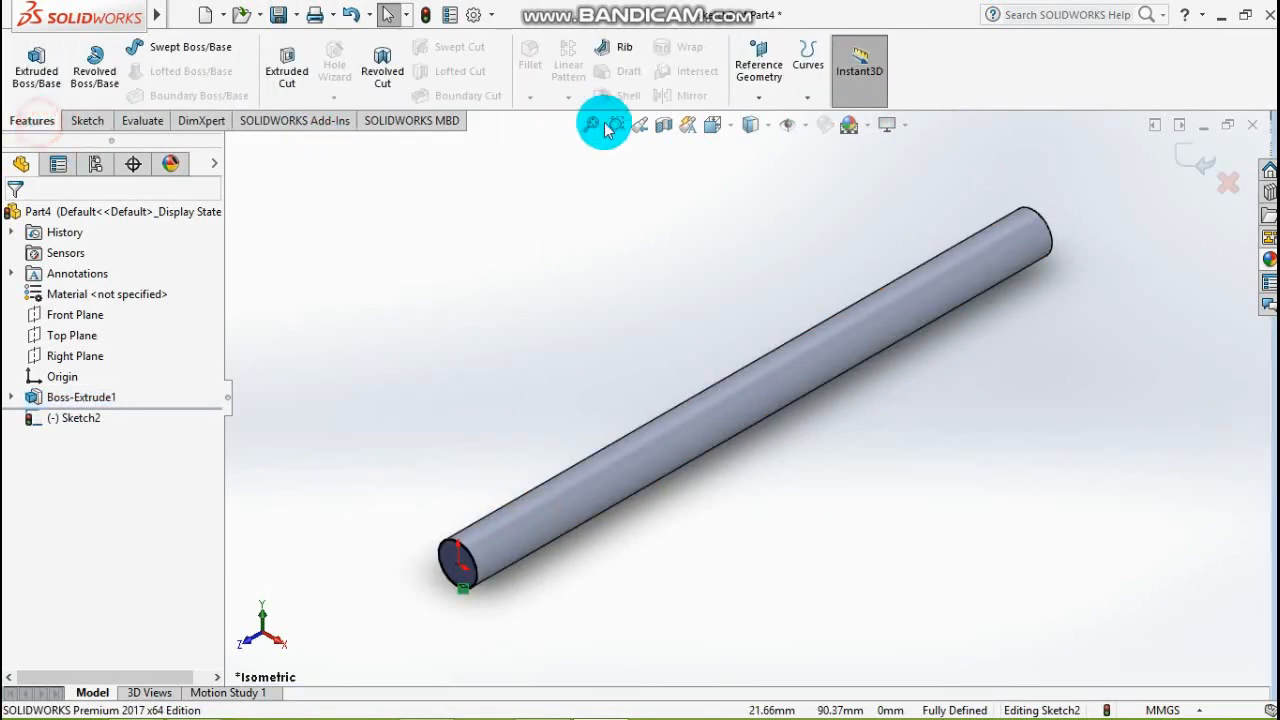
pyautogui.click(813, 84)
pyautogui.click(835, 148)
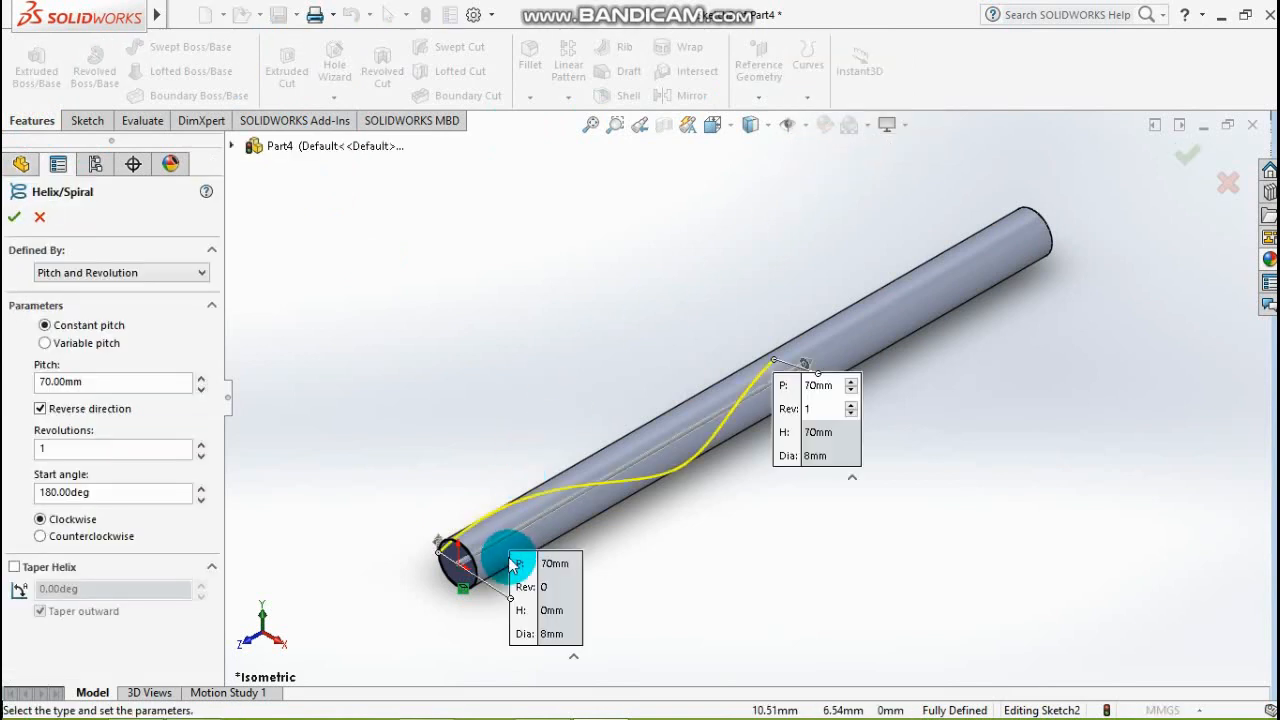
pyautogui.click(10, 219)
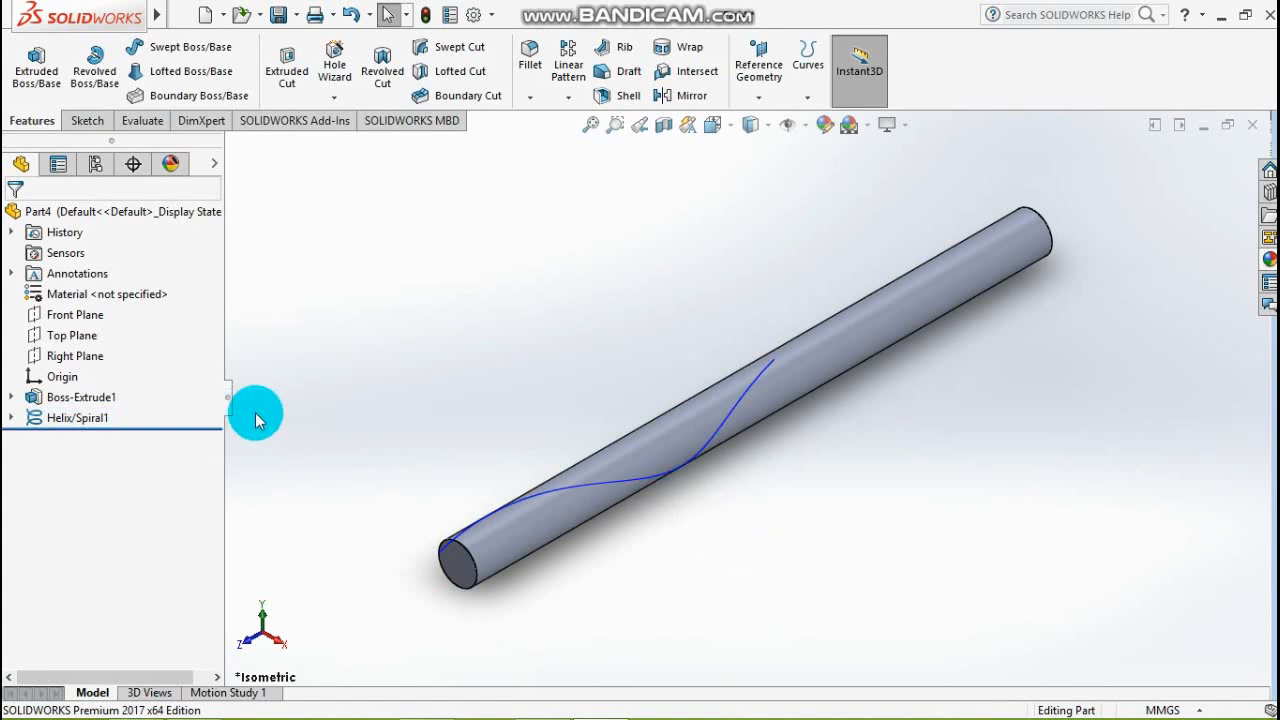
# - Edit the helix and set its pitch to 75 mm
pyautogui.click(62, 420)
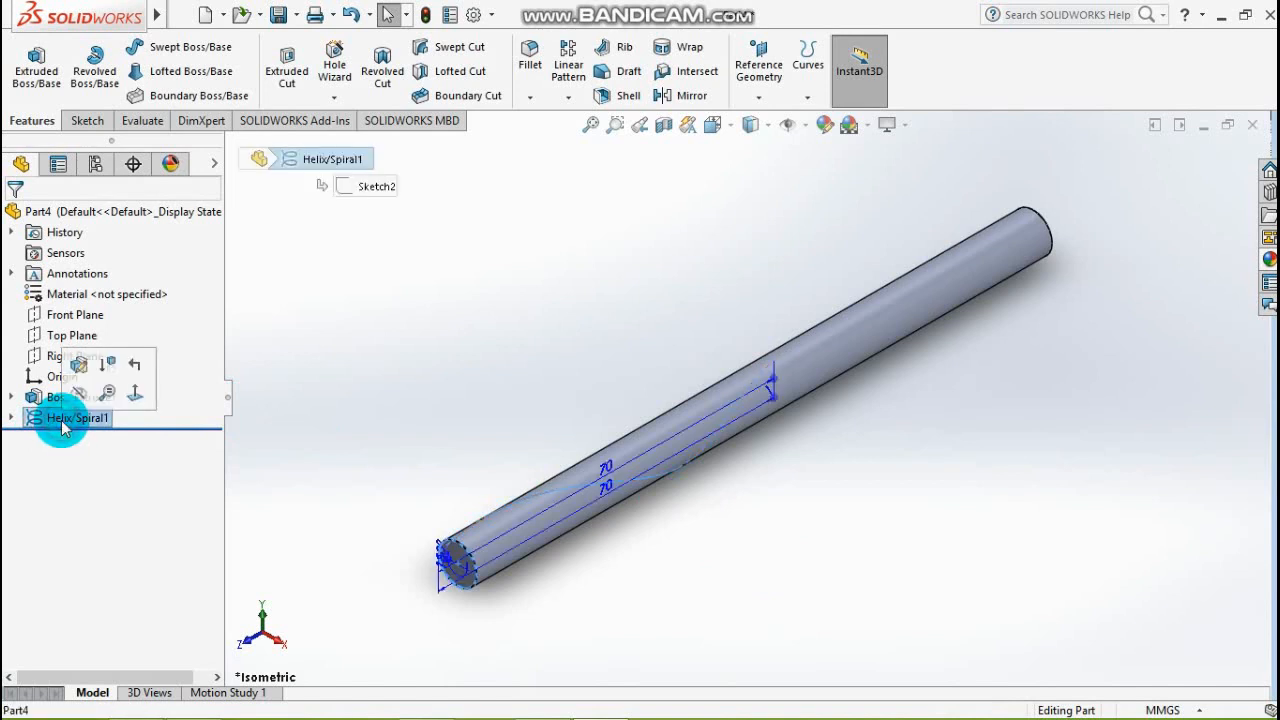
pyautogui.click(71, 363)
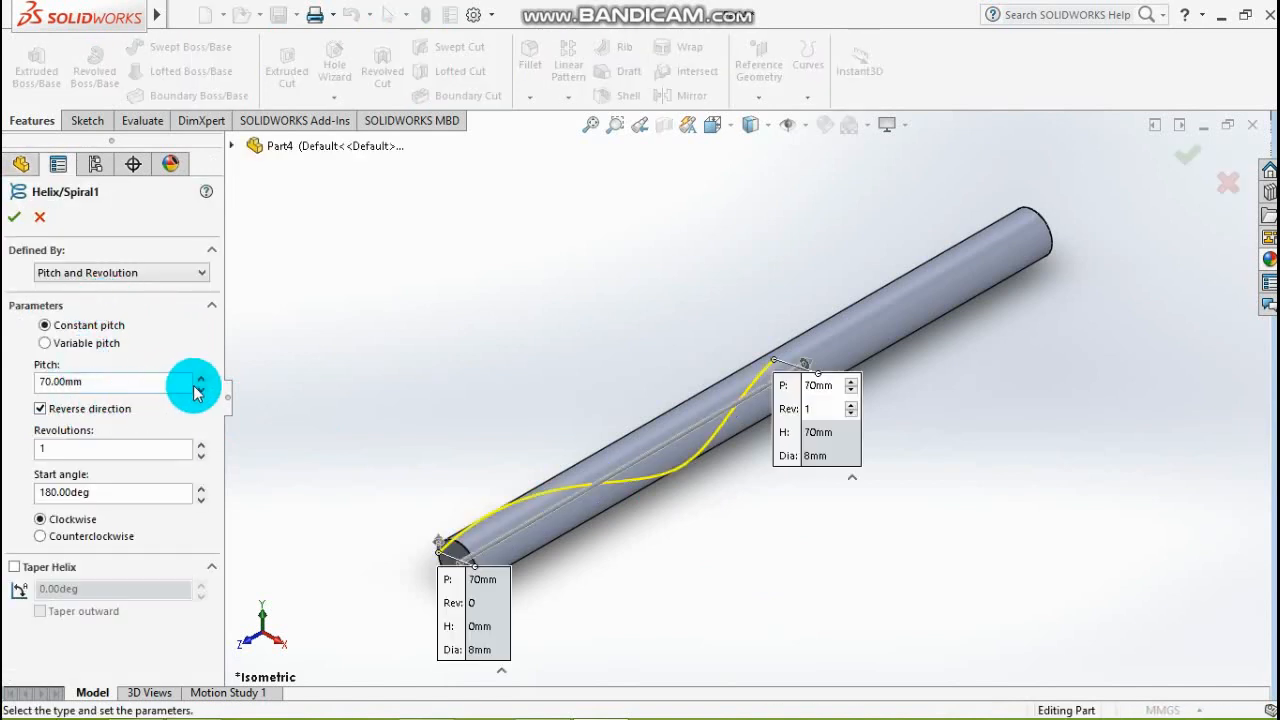
pyautogui.moveTo(162, 378); pyautogui.dragTo(35, 381)
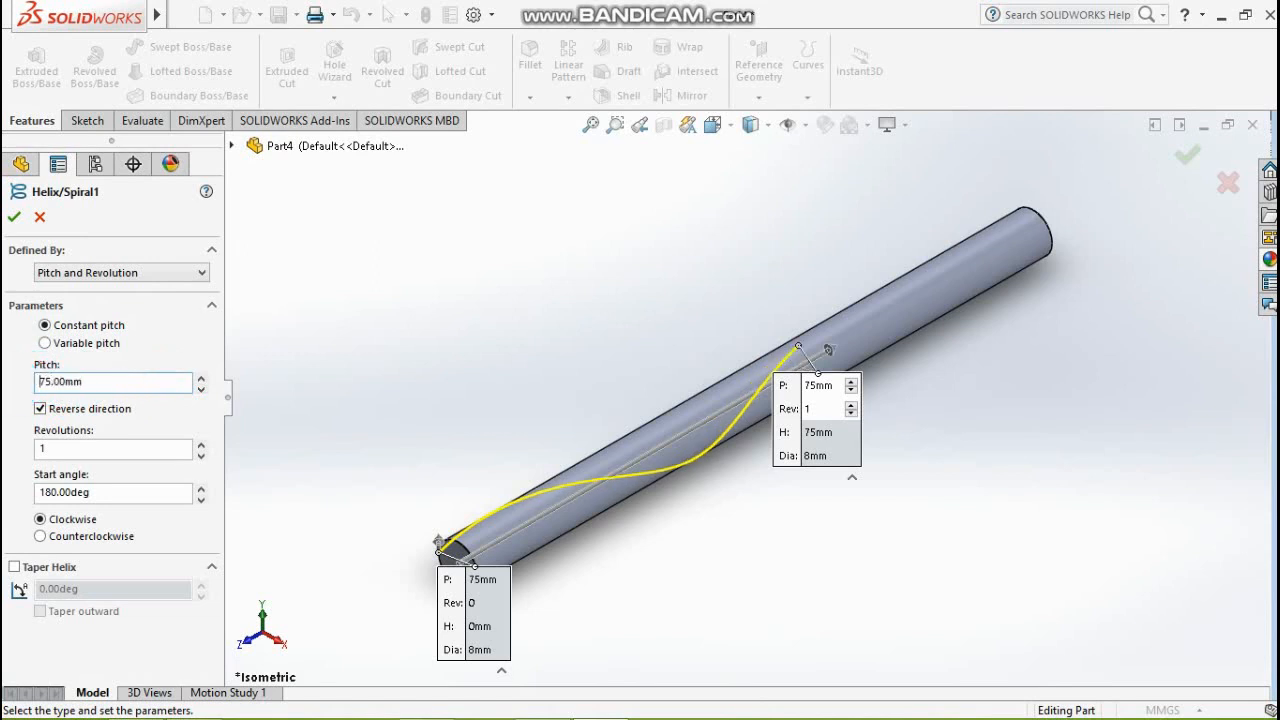
pyautogui.click(1187, 153)
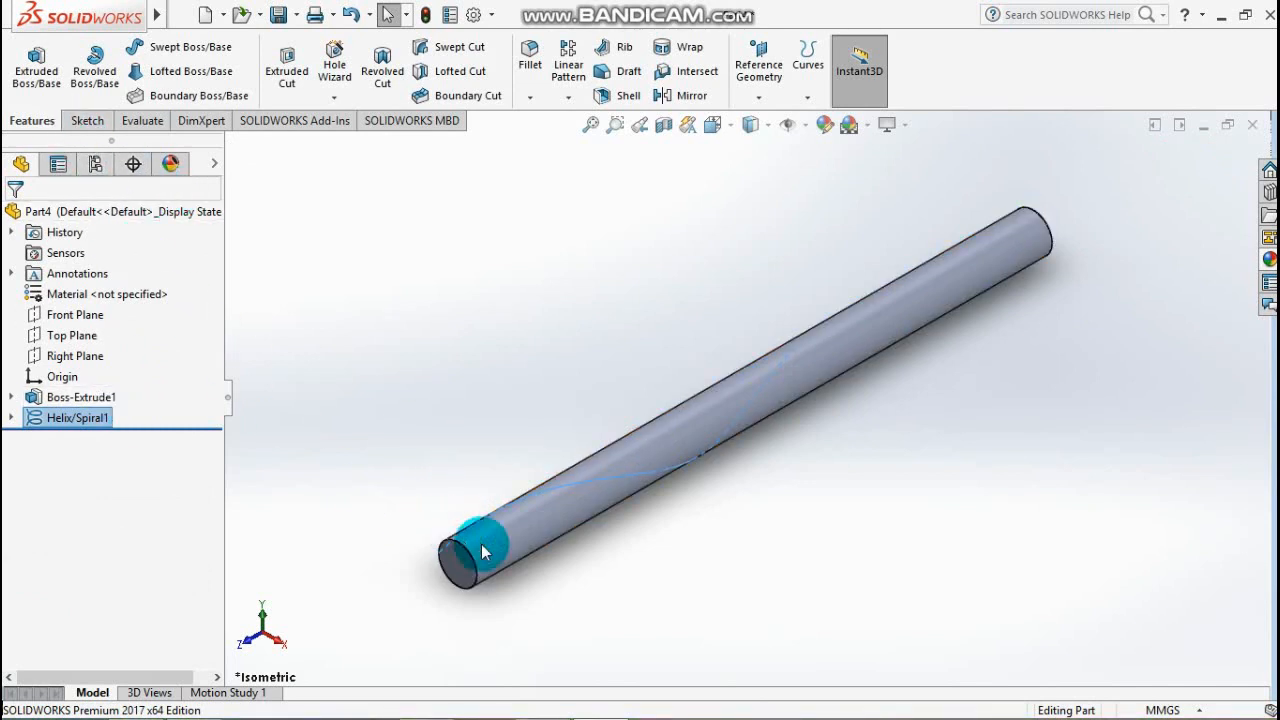
pyautogui.click(660, 614)
# - Start a 3D sketch in the top view and convert the helix curve into it
pyautogui.click(60, 343)
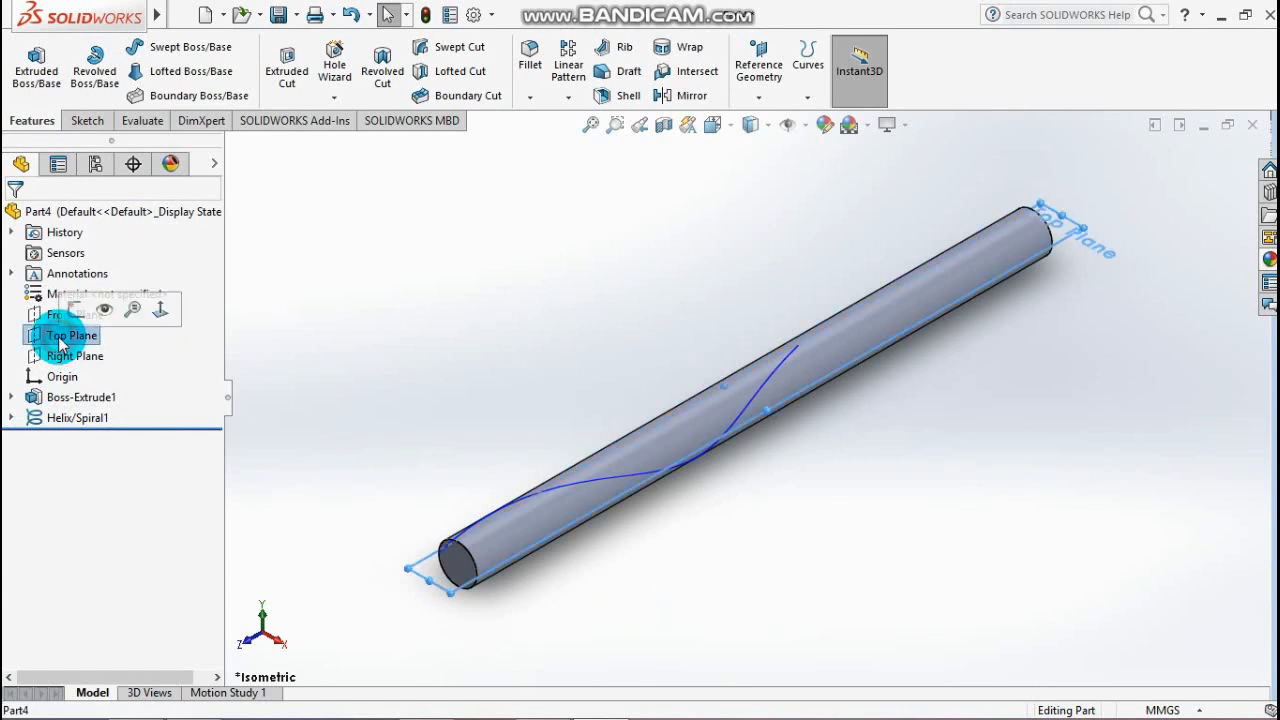
pyautogui.click(75, 306)
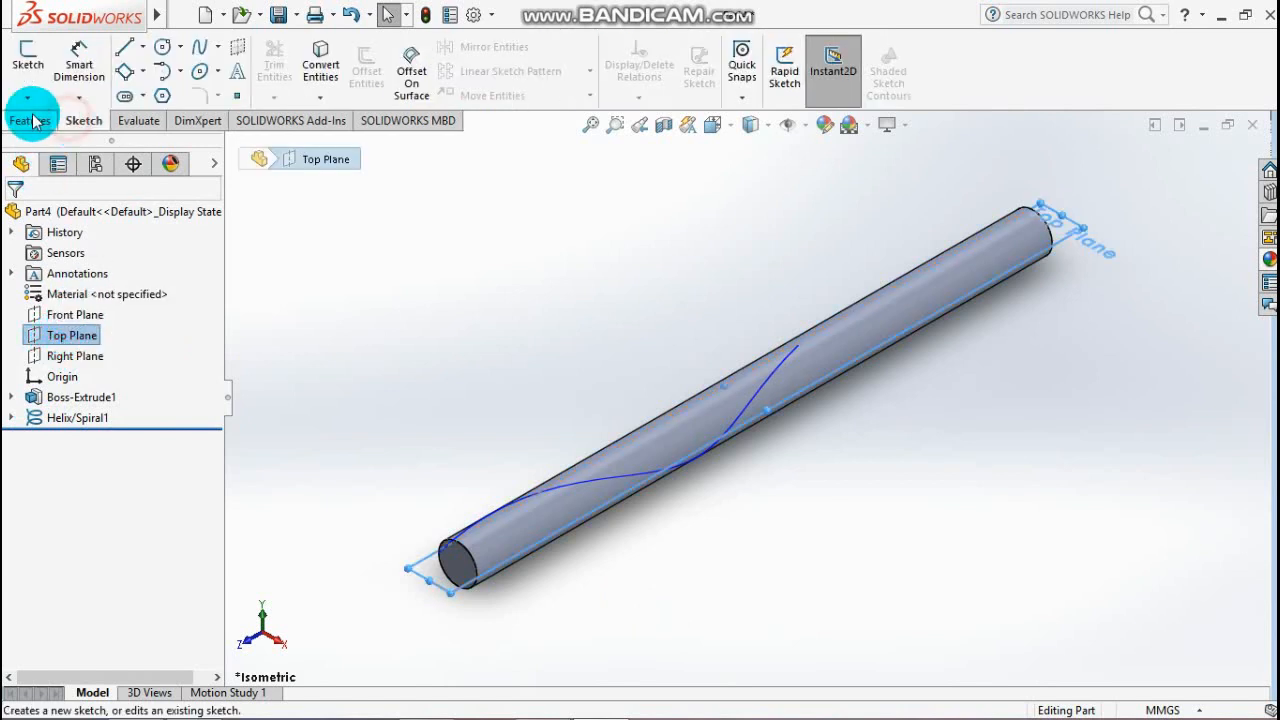
pyautogui.click(28, 97)
pyautogui.click(43, 137)
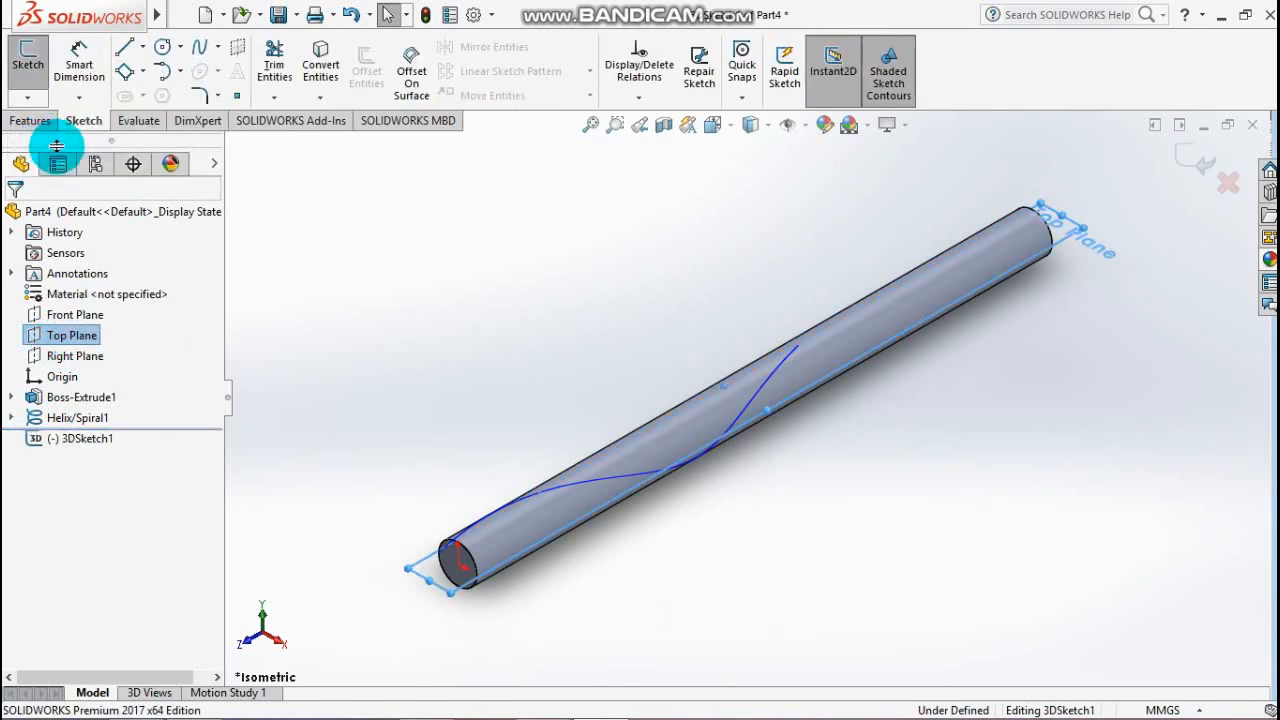
pyautogui.press('space')
pyautogui.click(72, 252)
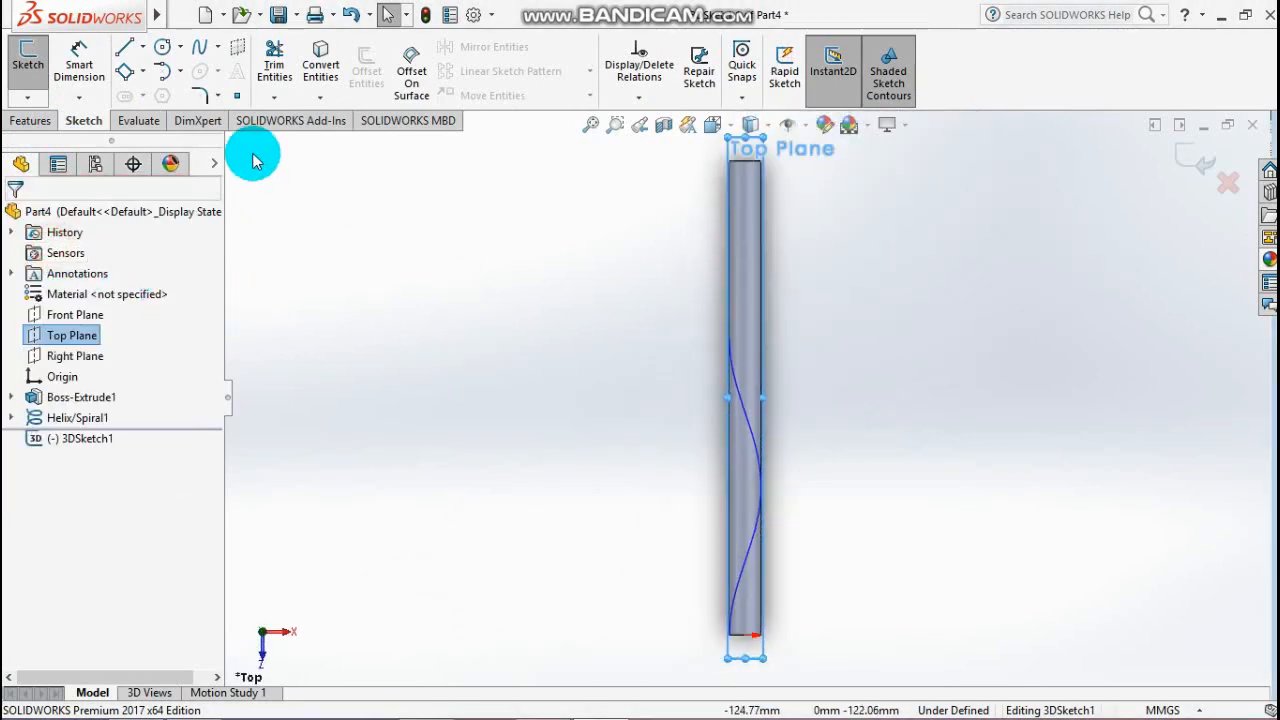
pyautogui.click(318, 56)
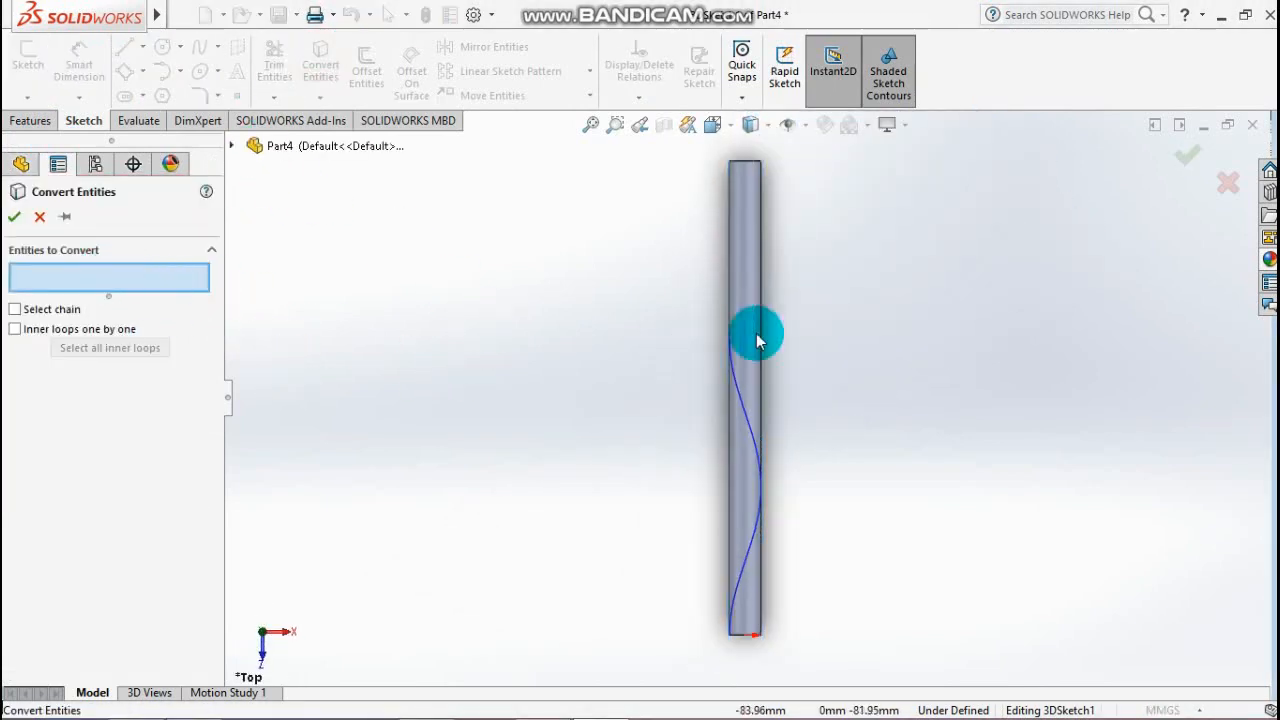
pyautogui.click(740, 402)
pyautogui.click(30, 258)
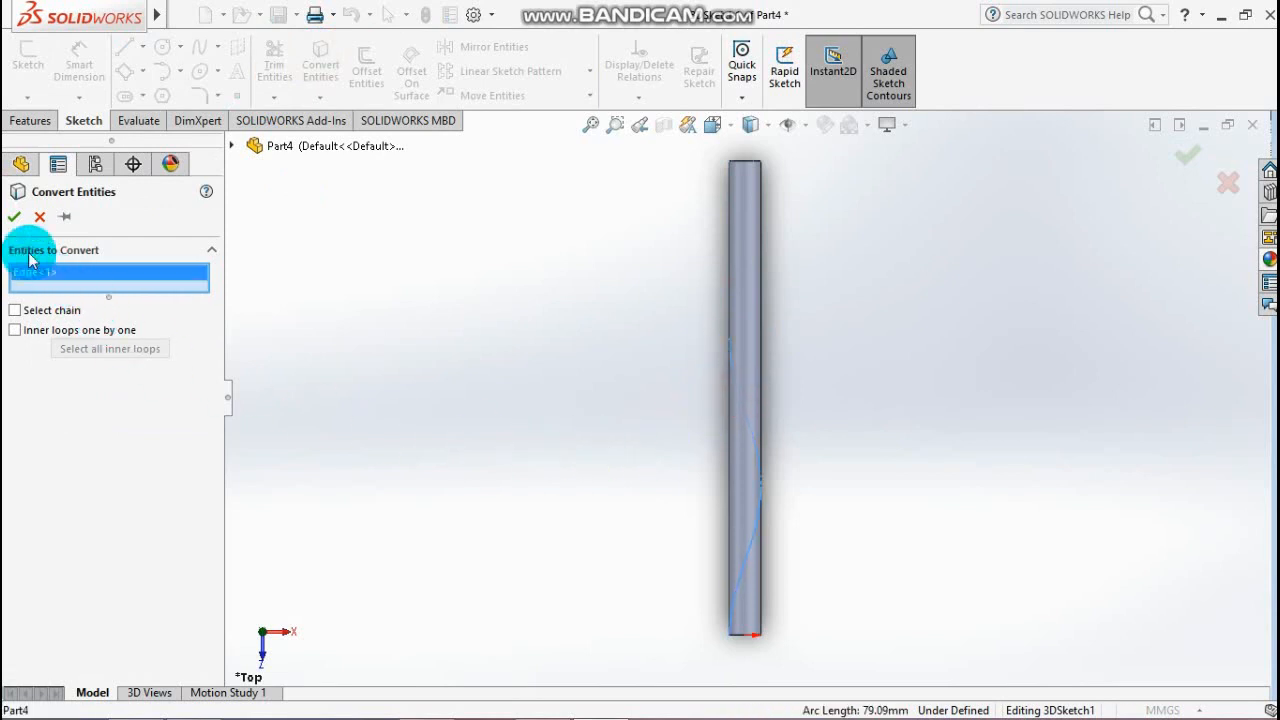
pyautogui.click(14, 217)
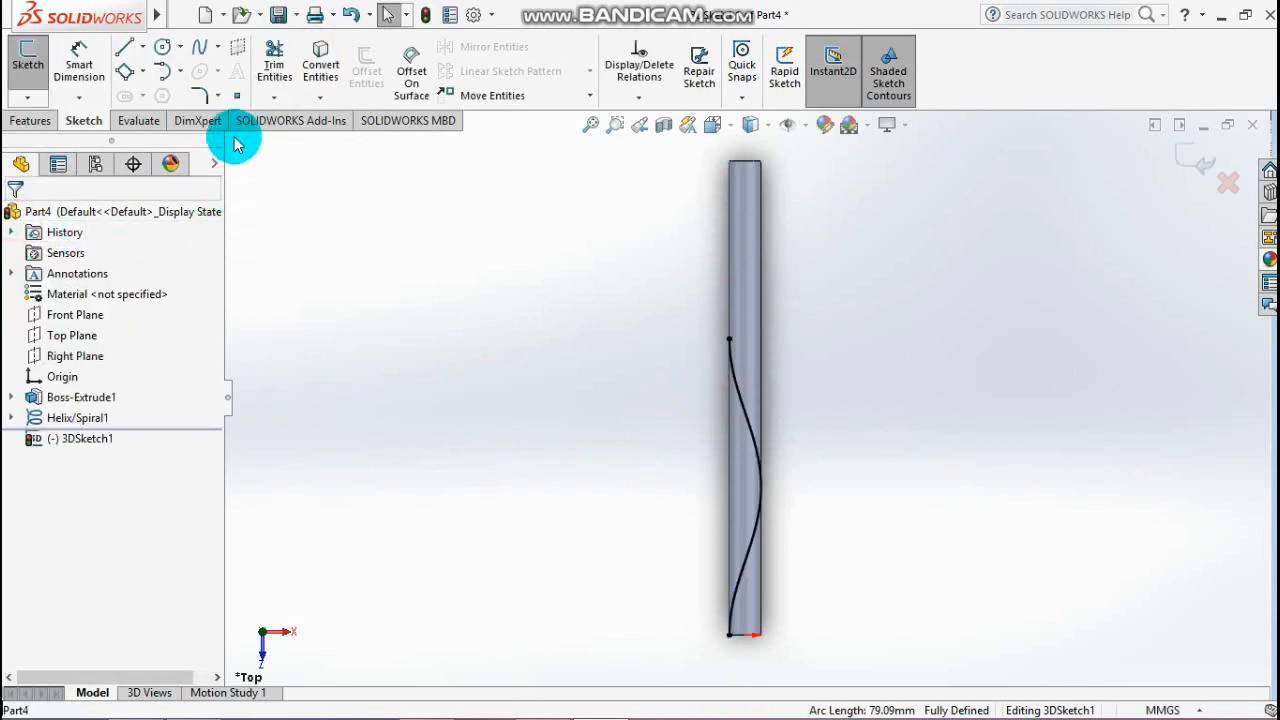
# - Draw a tangent arc from the helix's inner end, curving outward away from the cylinder, and exit the 3D sketch
pyautogui.click(172, 78)
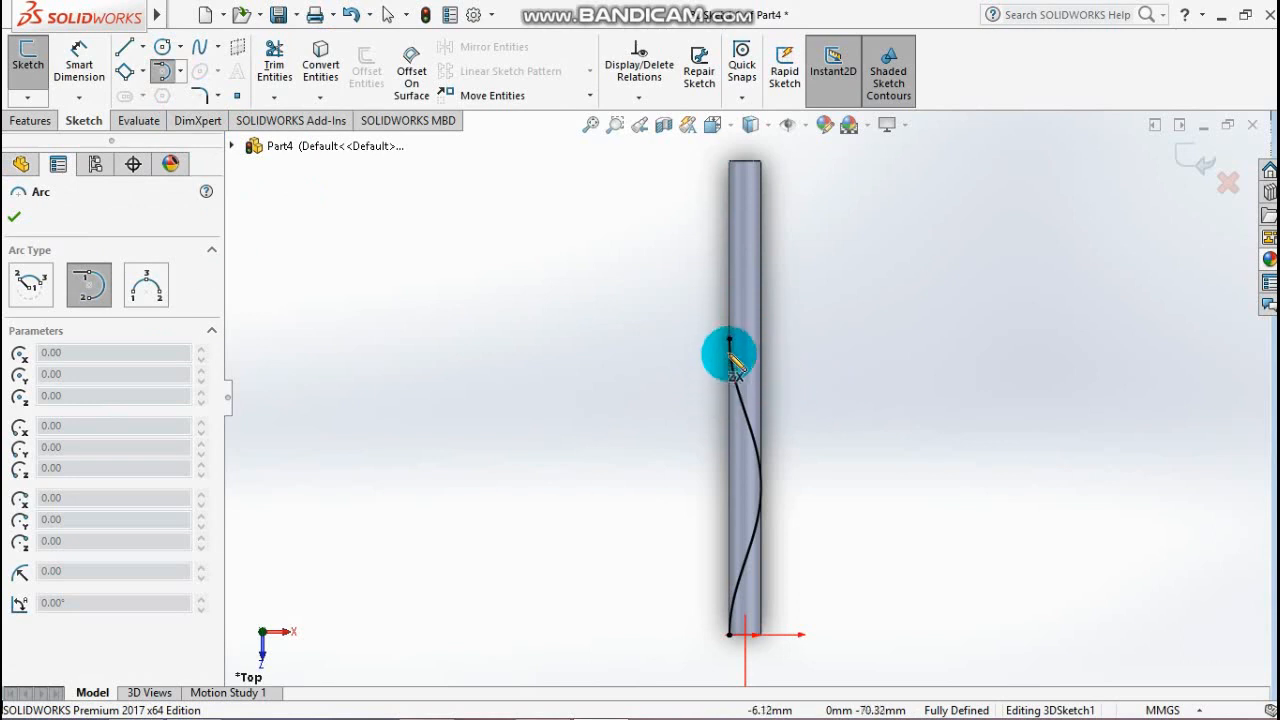
pyautogui.click(730, 340)
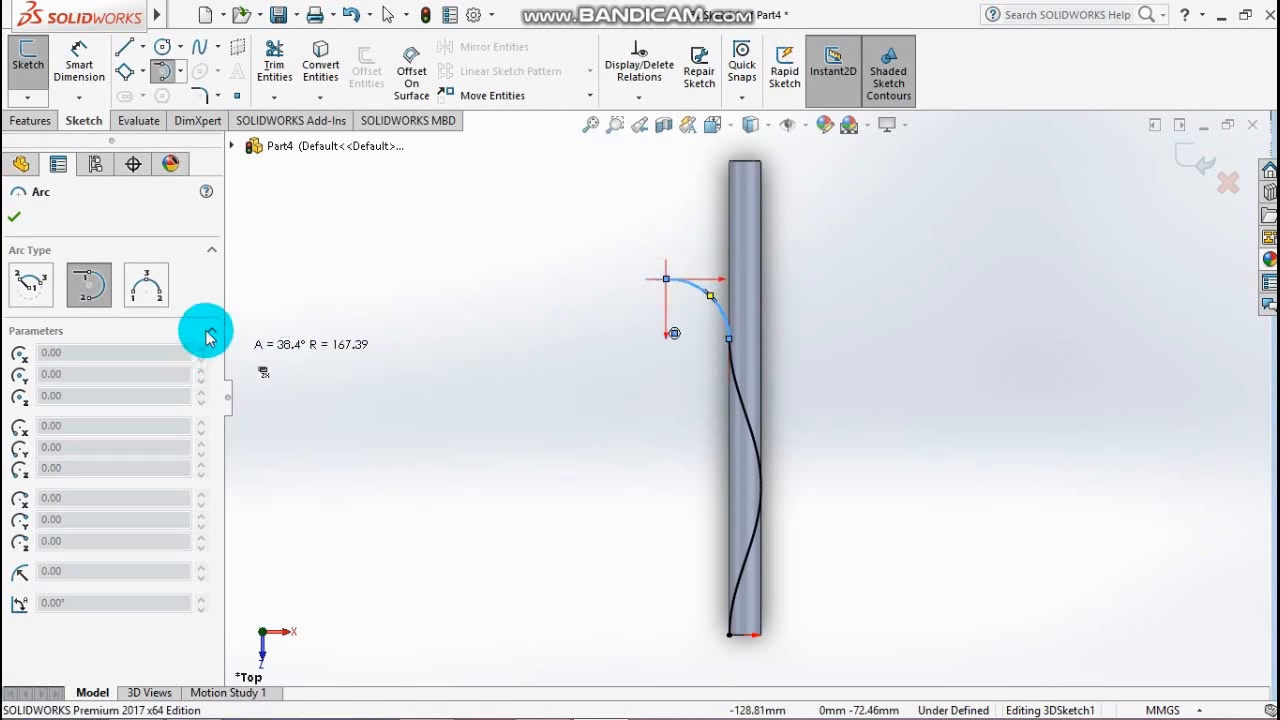
pyautogui.rightClick(472, 316)
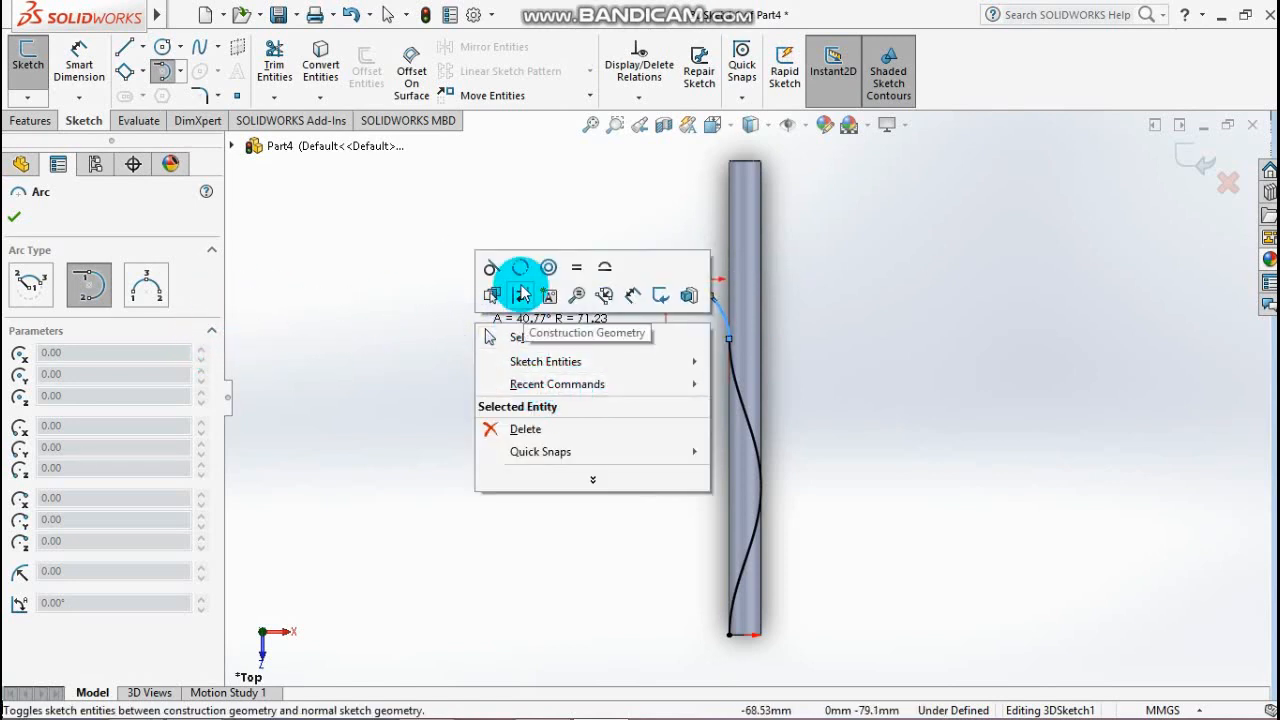
pyautogui.click(519, 339)
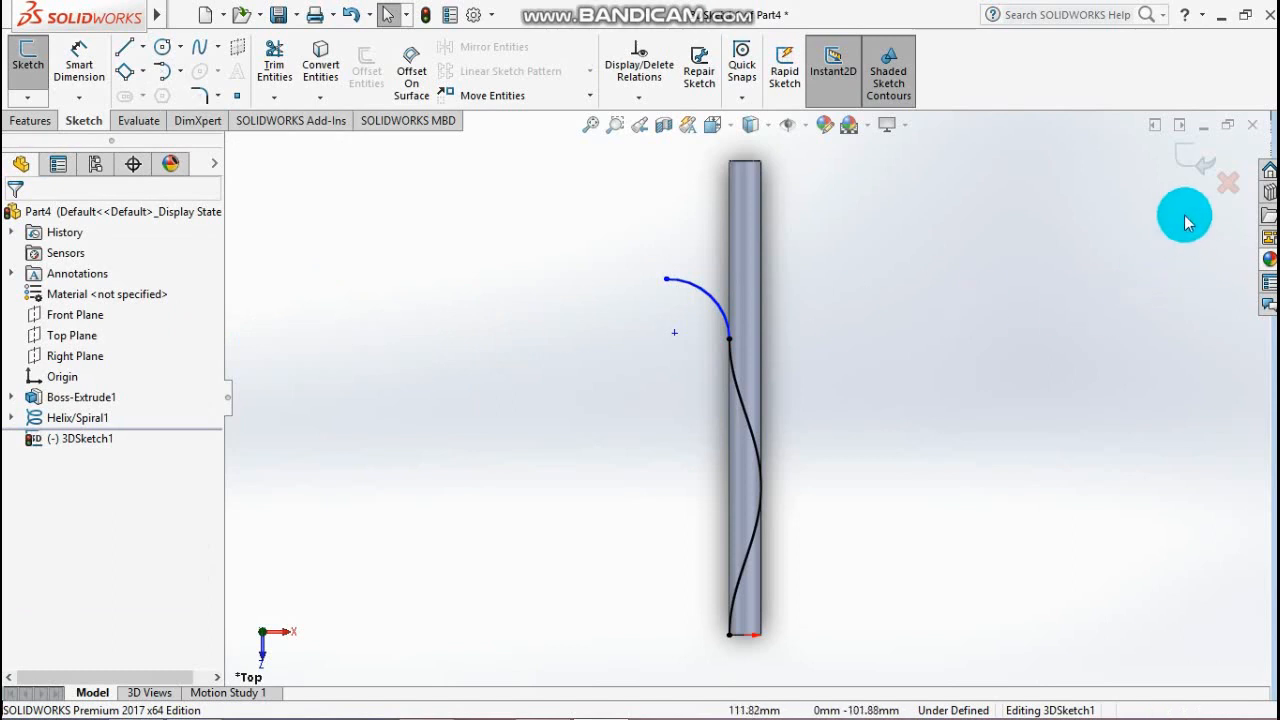
pyautogui.click(1190, 155)
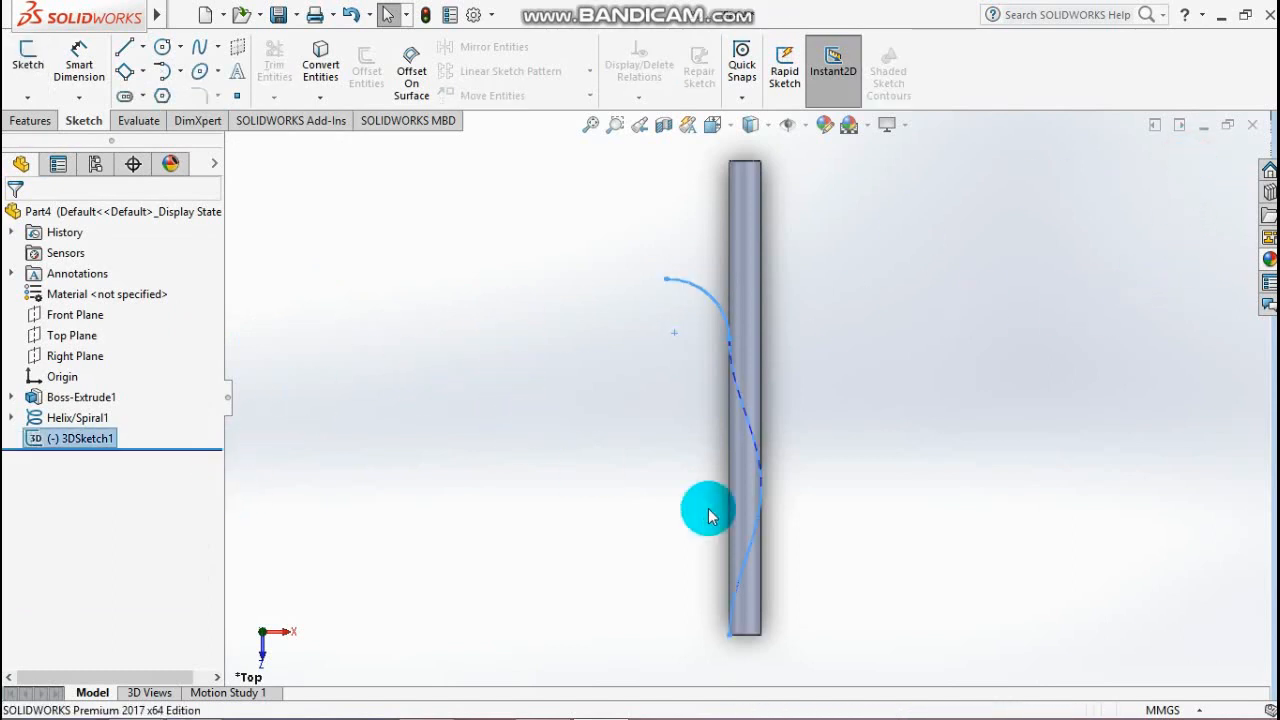
# - Start a sketch on the cylinder's front end face and draw a circle about 2.8 mm in diameter centred on the helix's start point
pyautogui.moveTo(840, 509); pyautogui.dragTo(815, 636, button='middle')
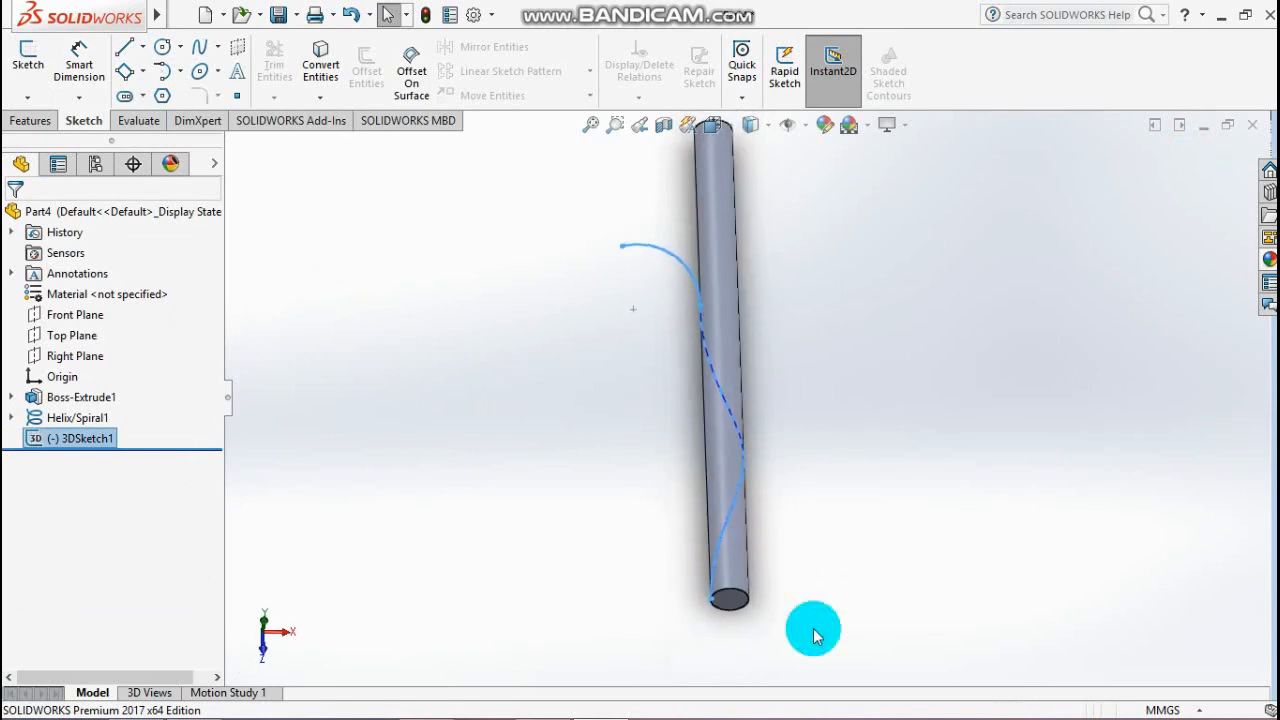
pyautogui.click(729, 600)
pyautogui.click(816, 545)
pyautogui.press('space')
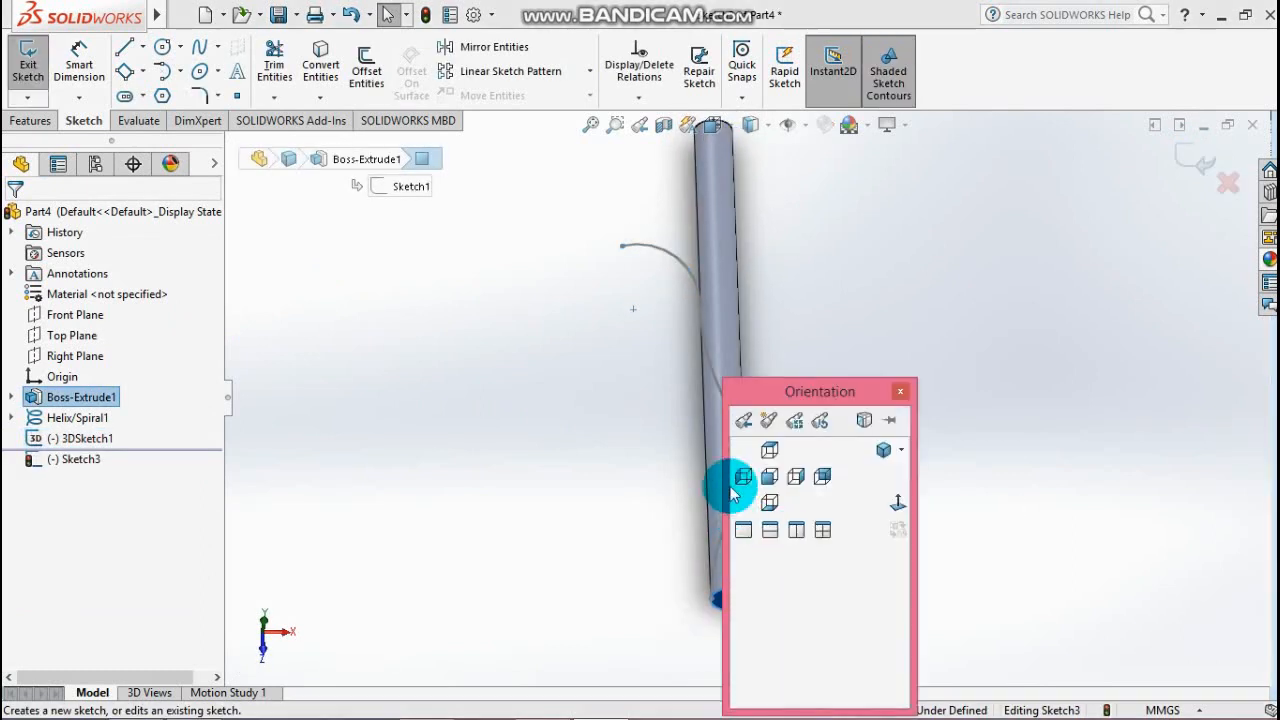
pyautogui.click(746, 417)
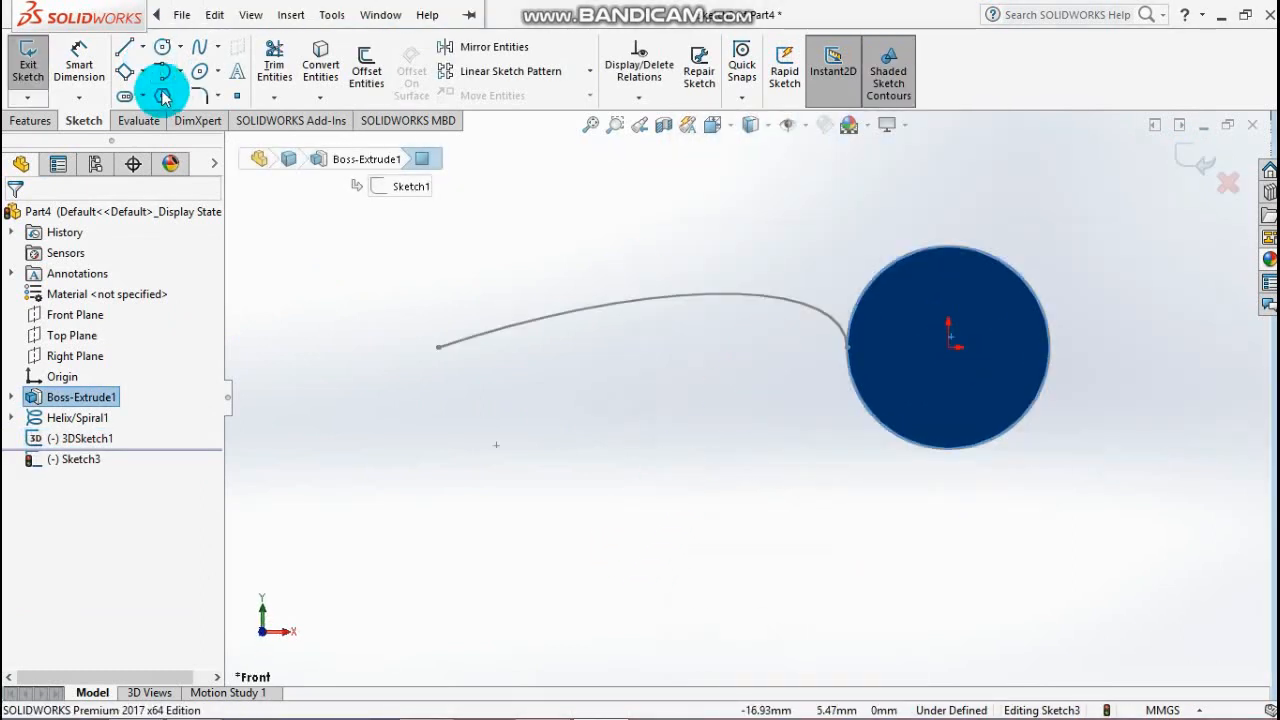
pyautogui.click(162, 47)
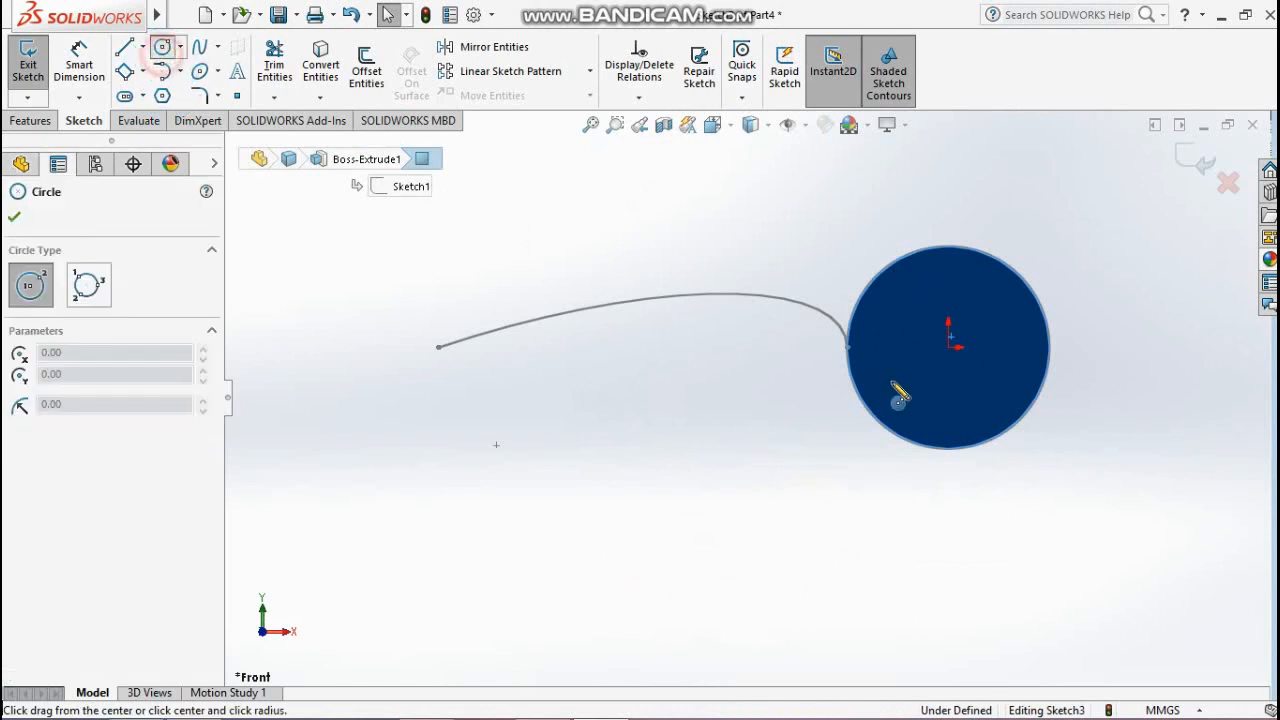
pyautogui.click(847, 347)
pyautogui.click(877, 371)
pyautogui.click(178, 408)
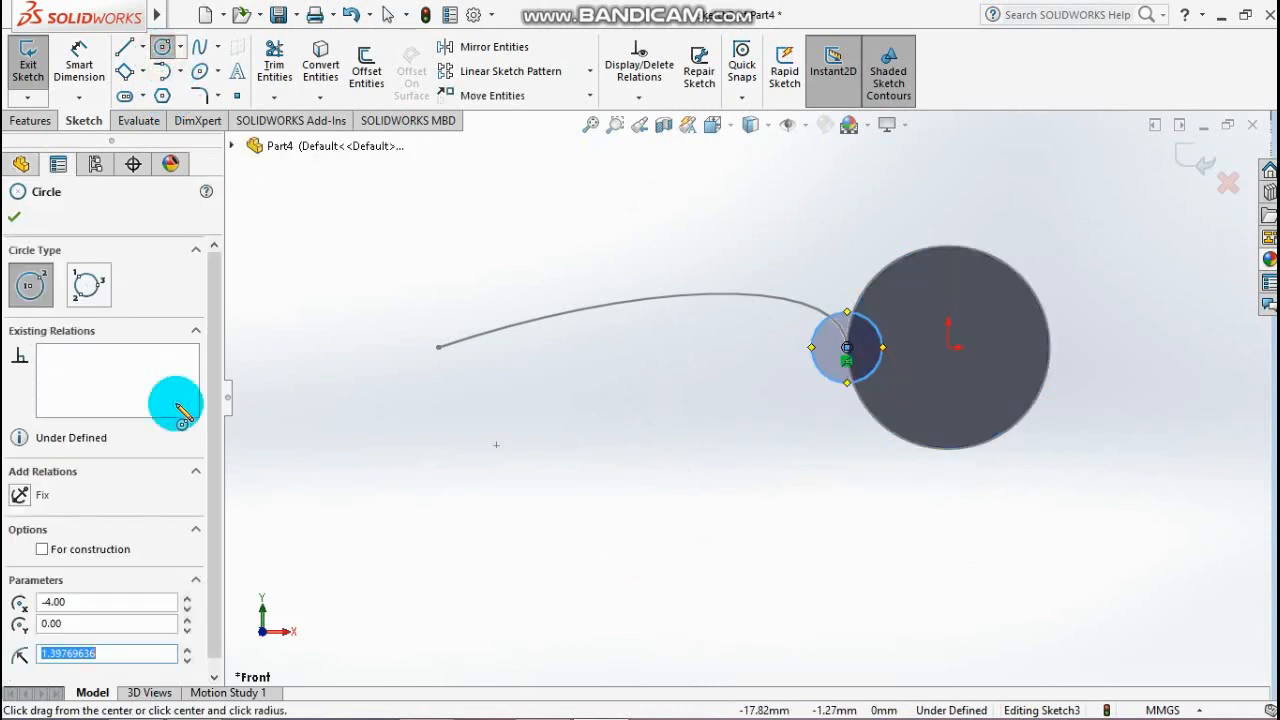
# - Dimension the circle's diameter to 6 mm and exit the sketch
pyautogui.click(79, 60)
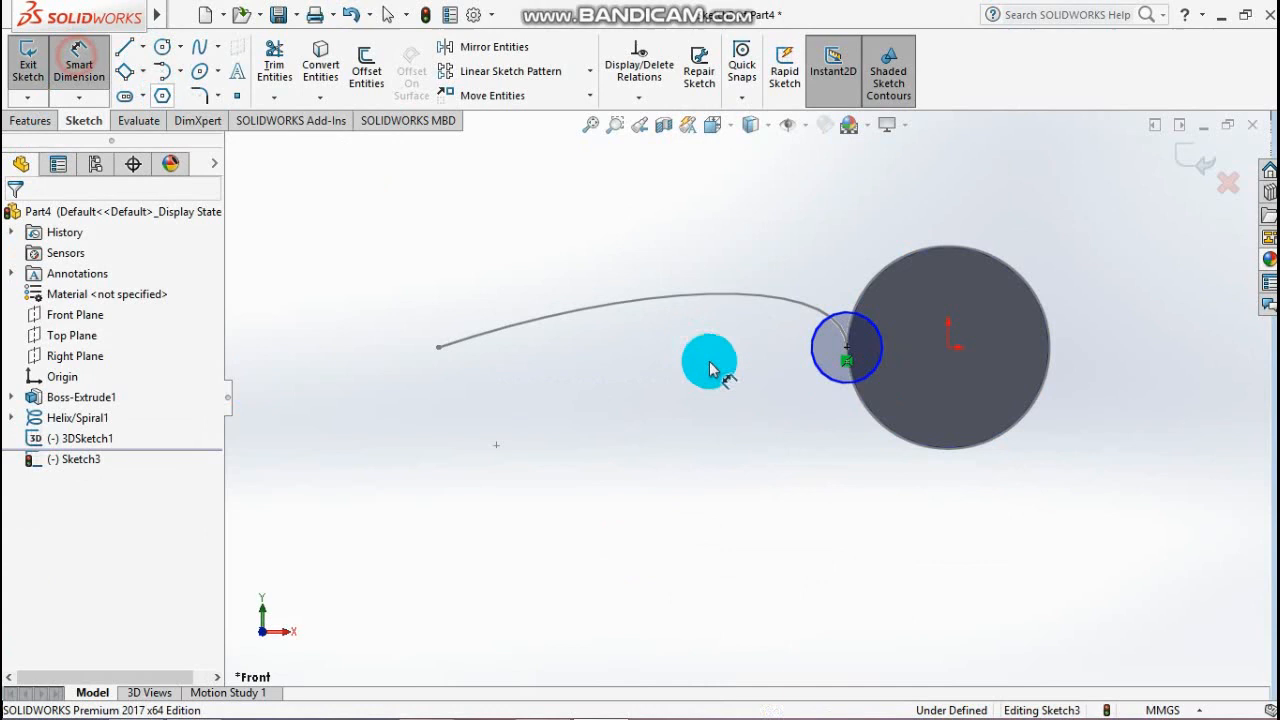
pyautogui.click(804, 381)
pyautogui.click(772, 394)
pyautogui.write('6')
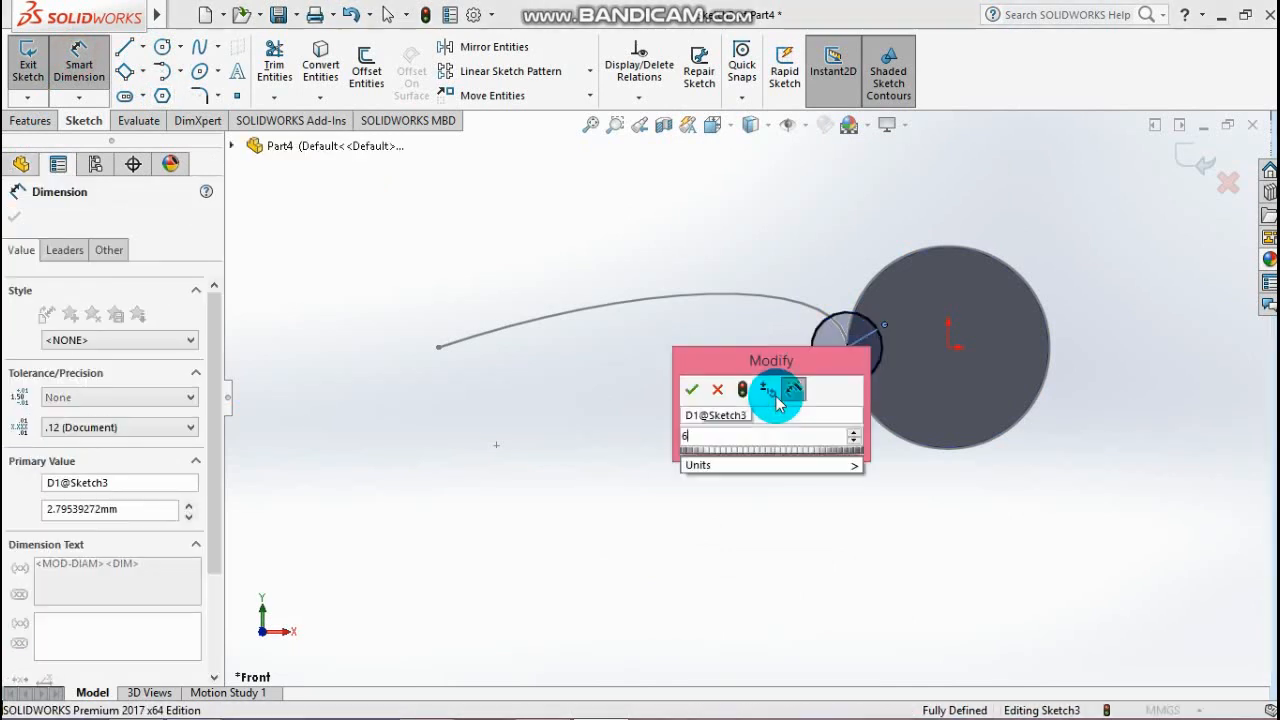
pyautogui.press('Return')
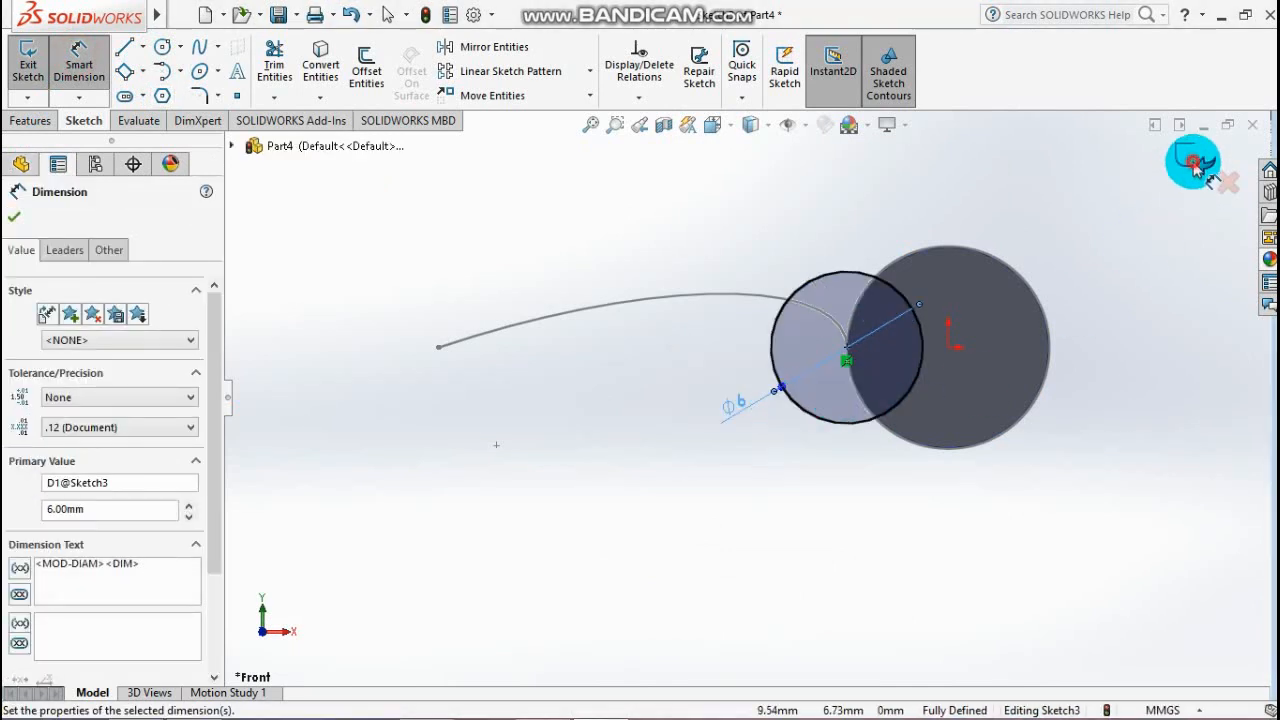
pyautogui.click(1195, 163)
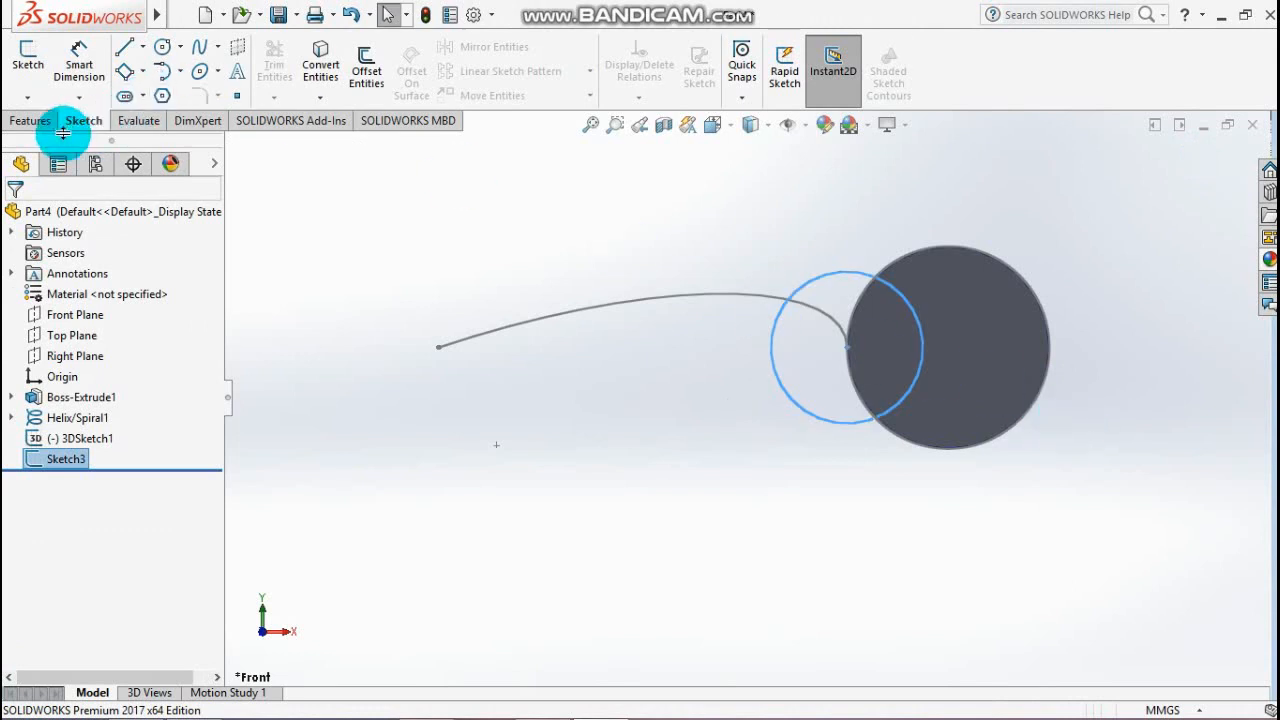
# - Cut the first flute with a Swept Cut, using the 6 mm circle as profile and the 3D sketch as path
pyautogui.click(32, 121)
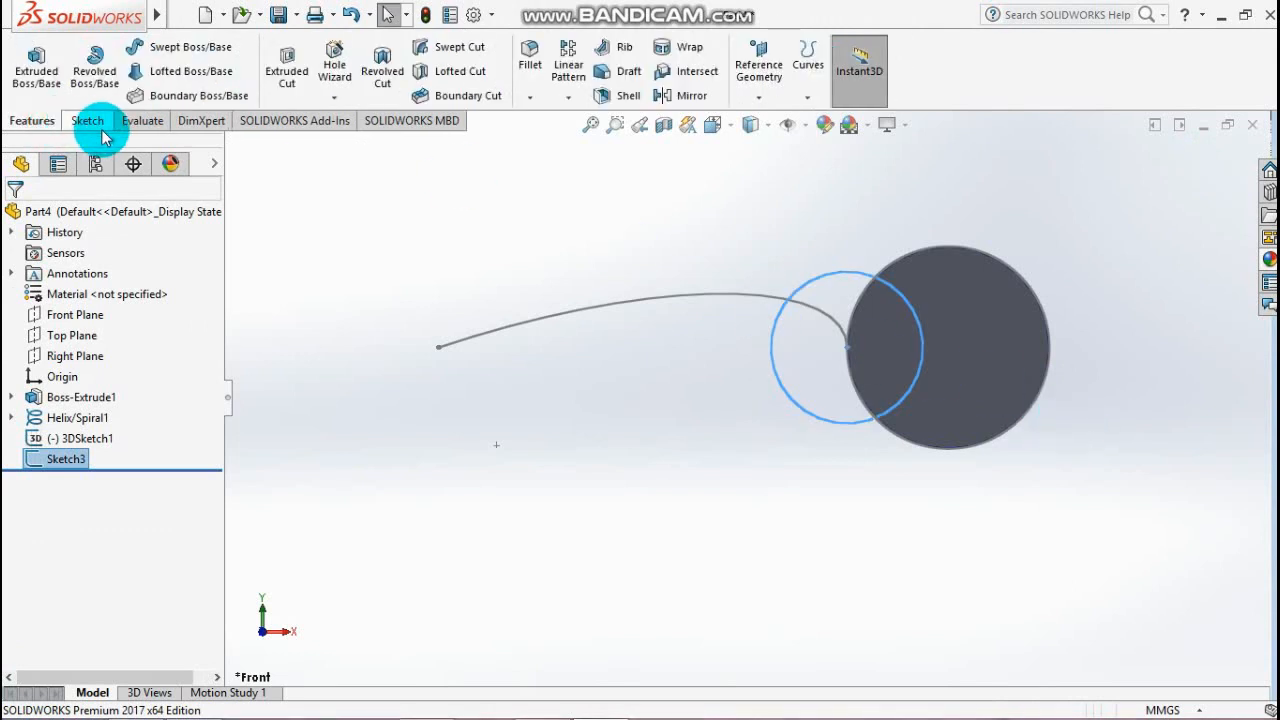
pyautogui.click(459, 47)
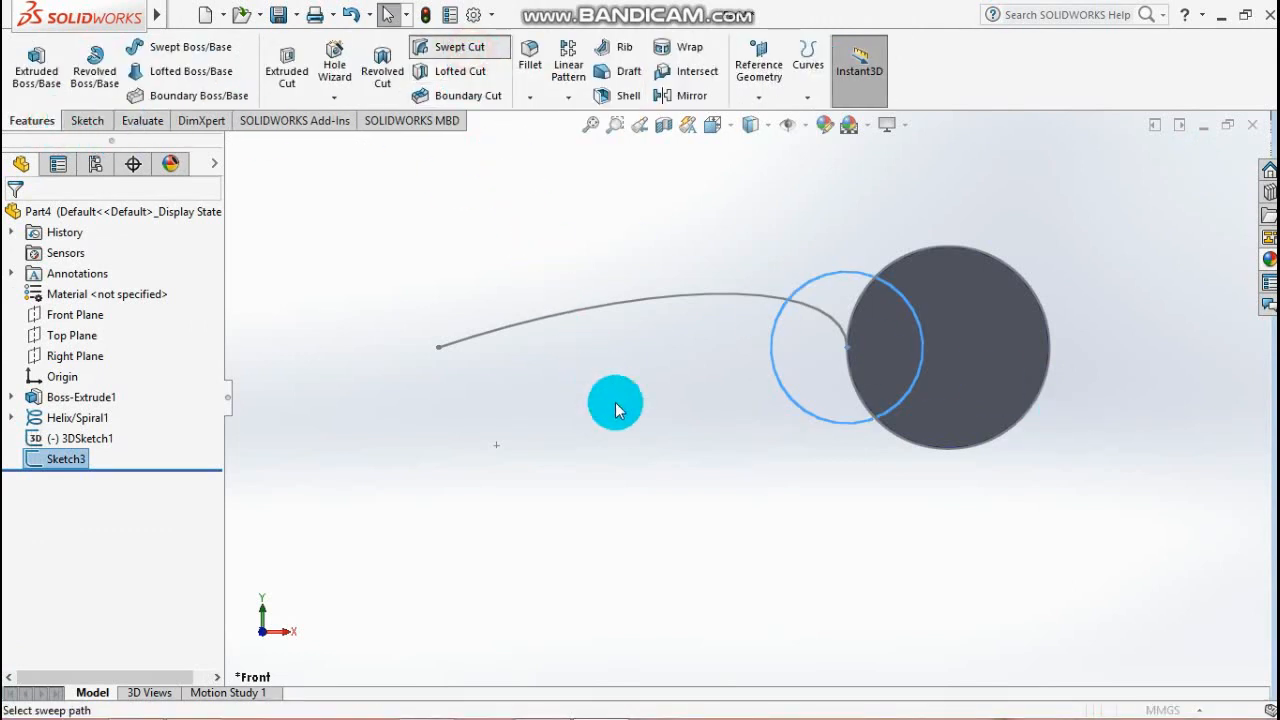
pyautogui.moveTo(654, 438); pyautogui.dragTo(646, 477, button='middle')
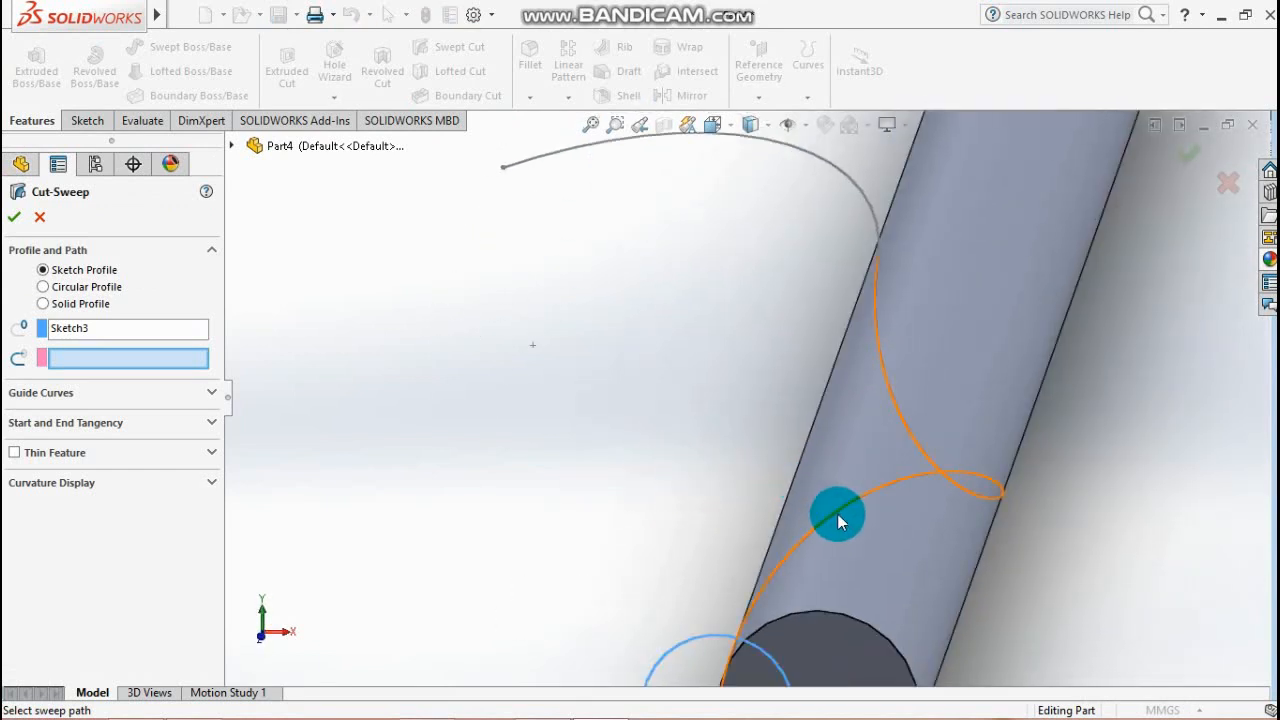
pyautogui.click(836, 513)
pyautogui.scroll(2, 1192, 453)
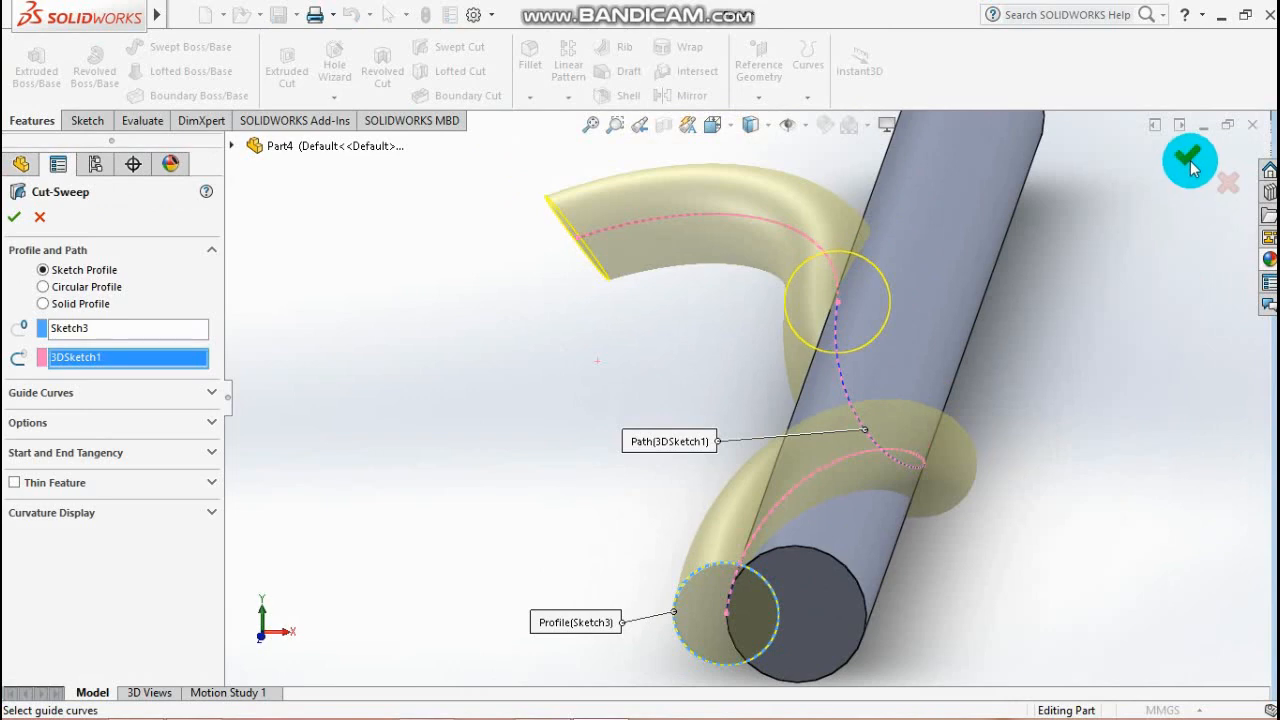
pyautogui.click(1189, 160)
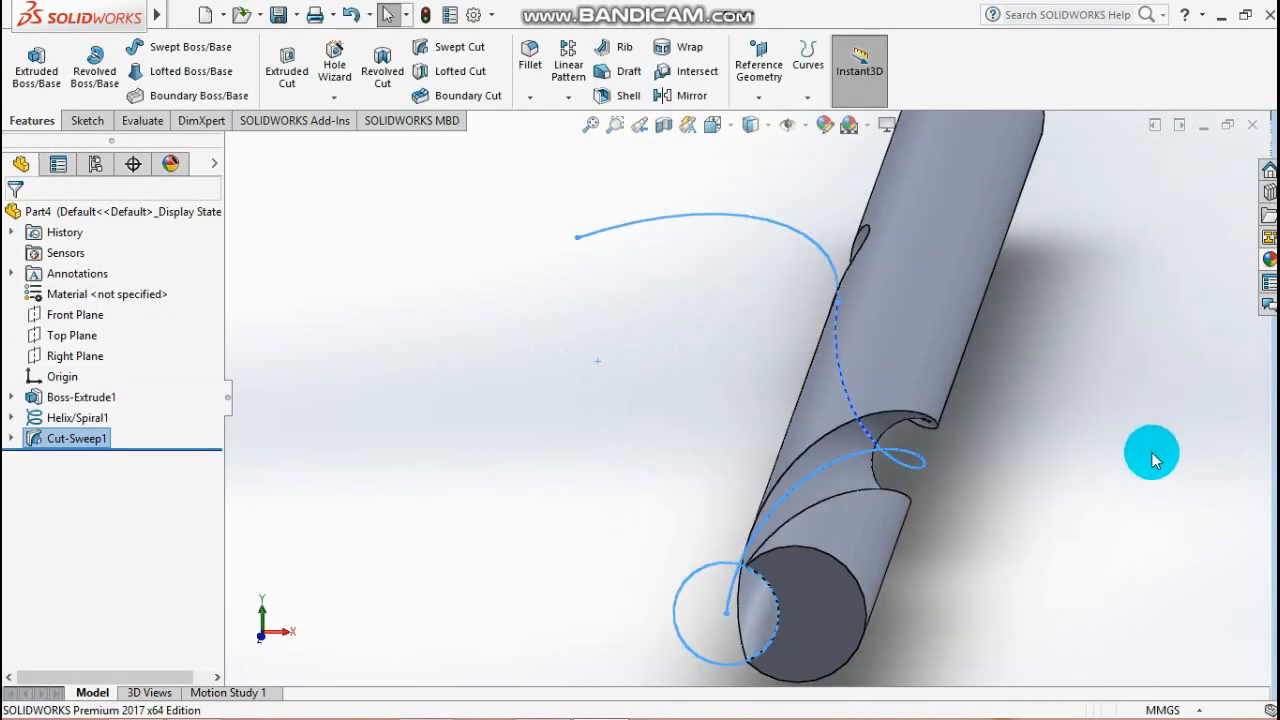
pyautogui.moveTo(1151, 457); pyautogui.dragTo(1141, 444, button='middle')
pyautogui.scroll(3, 1051, 412)
pyautogui.moveTo(1051, 412); pyautogui.dragTo(1020, 443, button='middle')
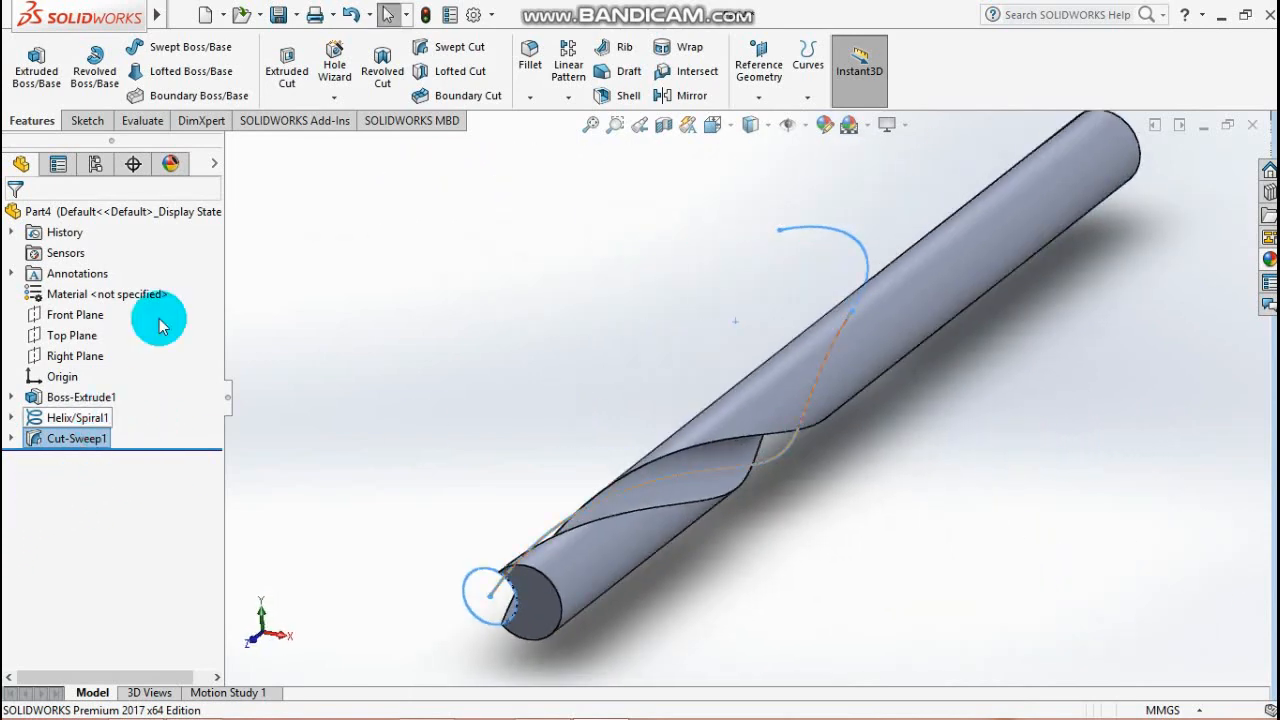
# - Circular-pattern the swept cut around the shaft's cylindrical face with 2 instances spaced 180° apart
pyautogui.click(570, 100)
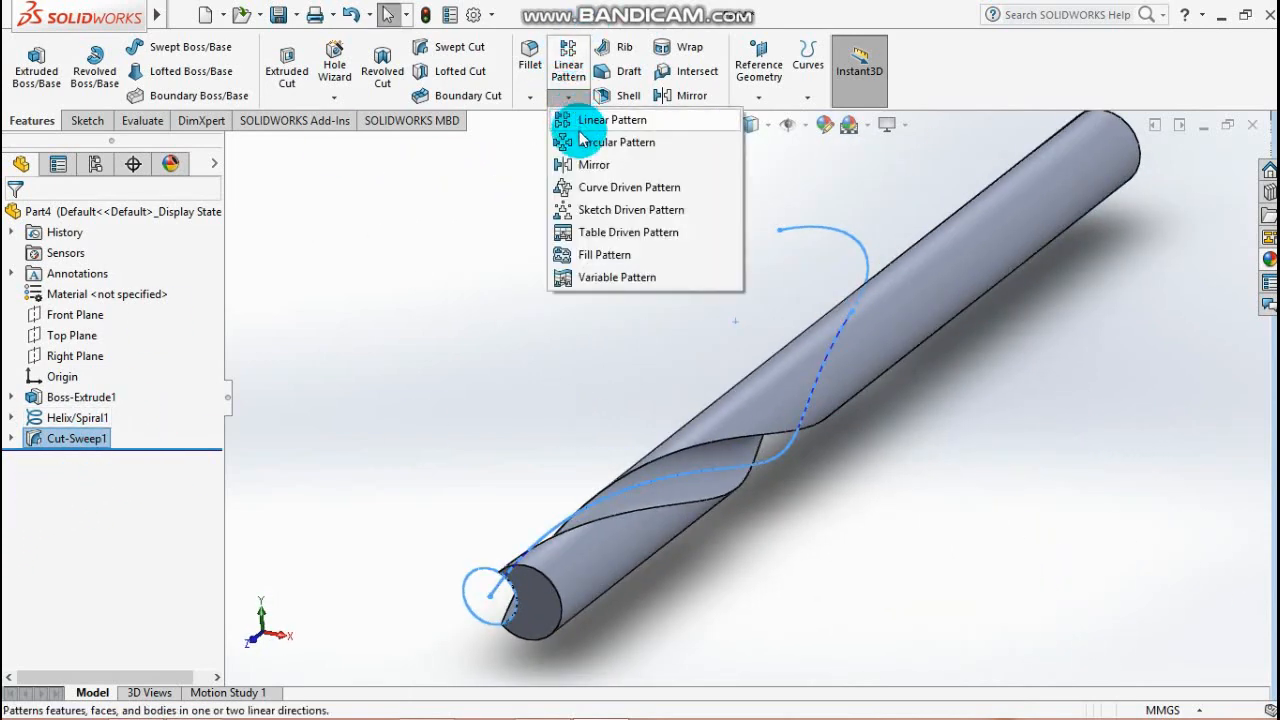
pyautogui.click(583, 140)
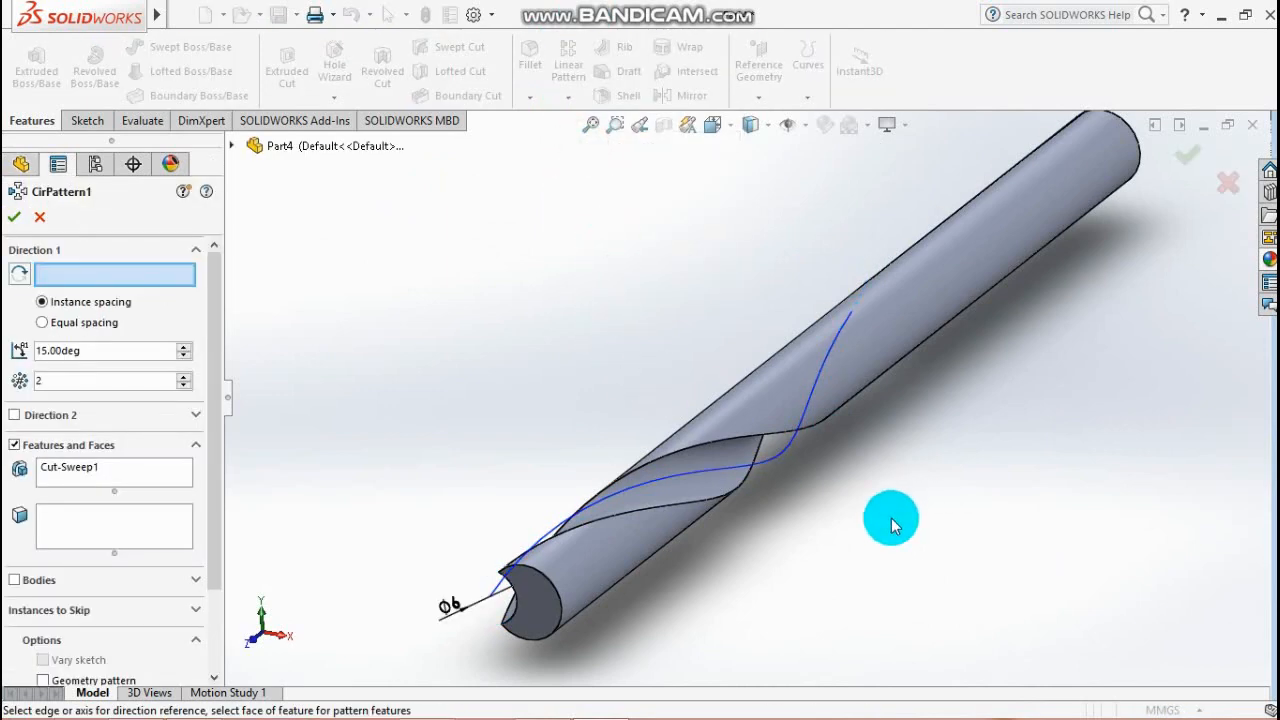
pyautogui.click(931, 293)
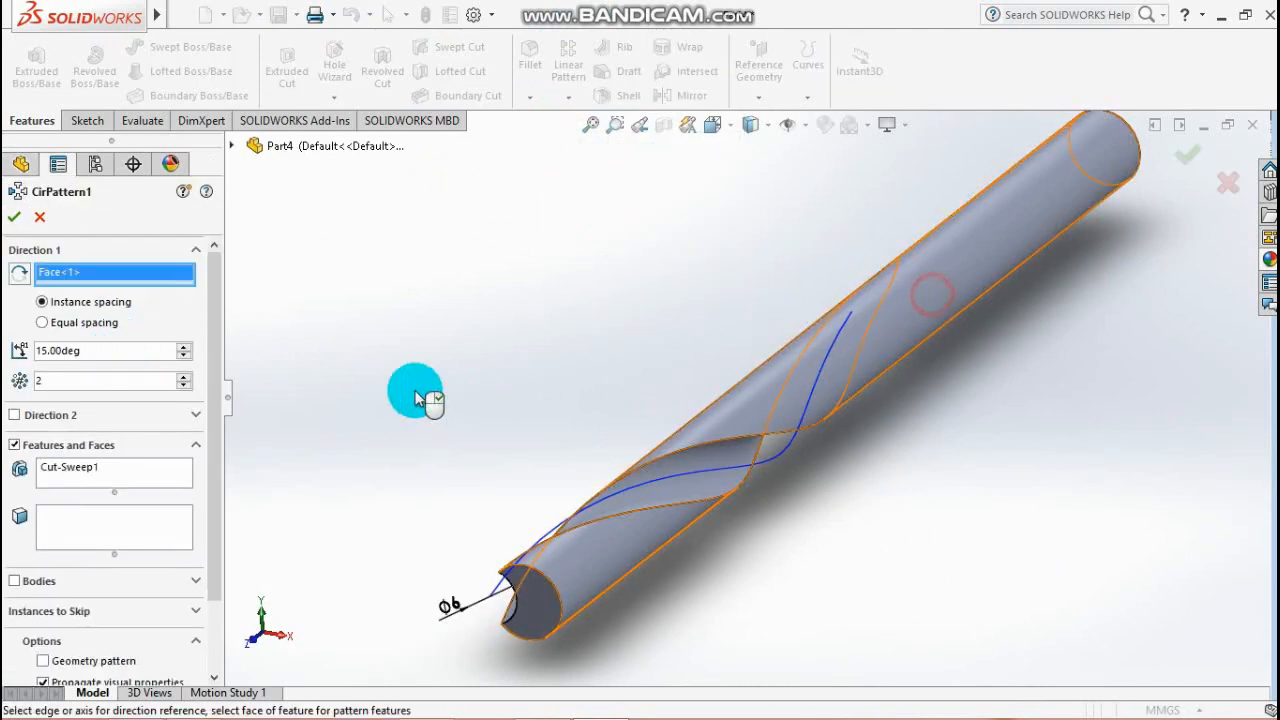
pyautogui.doubleClick(107, 350)
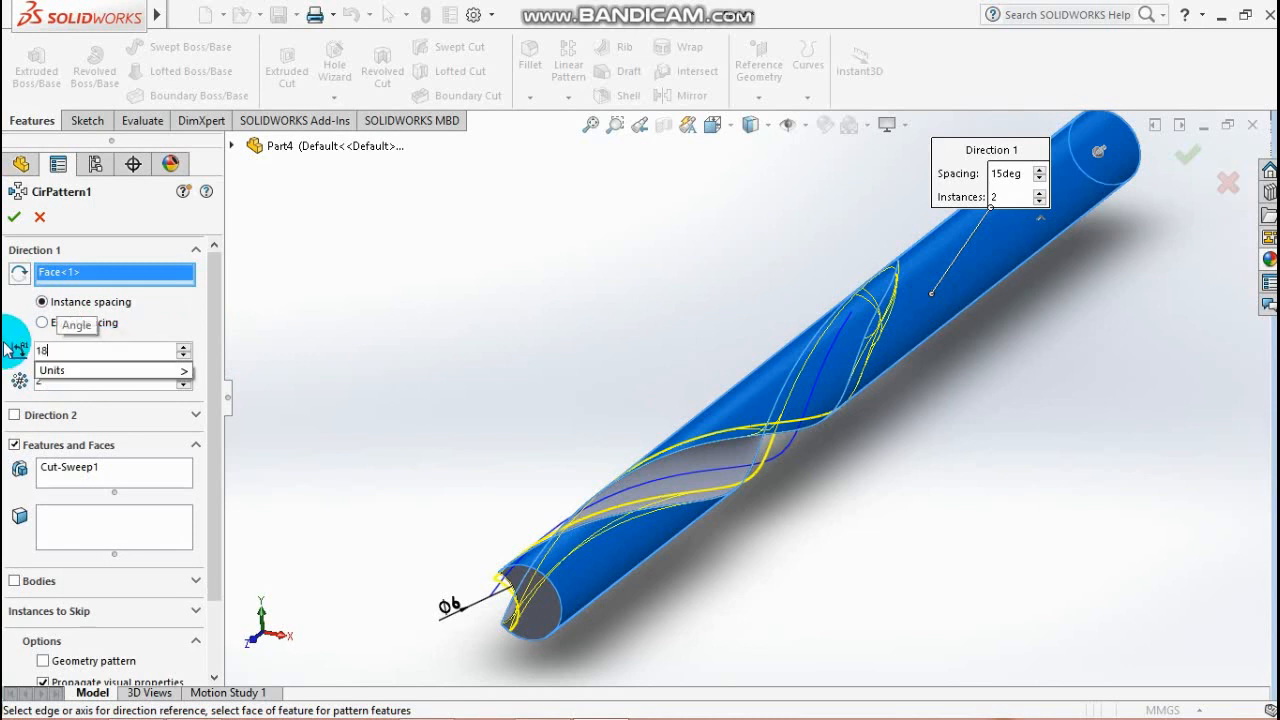
pyautogui.press('Return')
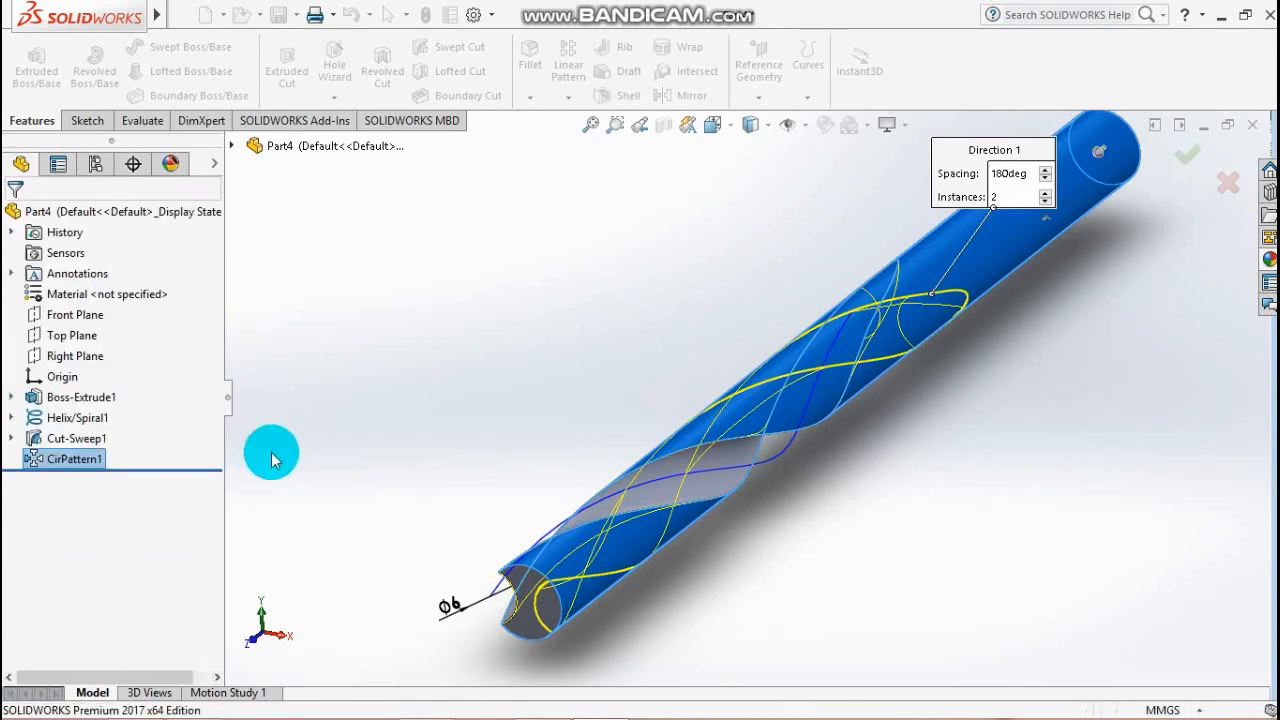
pyautogui.scroll(3, 1021, 585)
pyautogui.click(1027, 578)
pyautogui.moveTo(800, 512); pyautogui.dragTo(780, 566, button='middle')
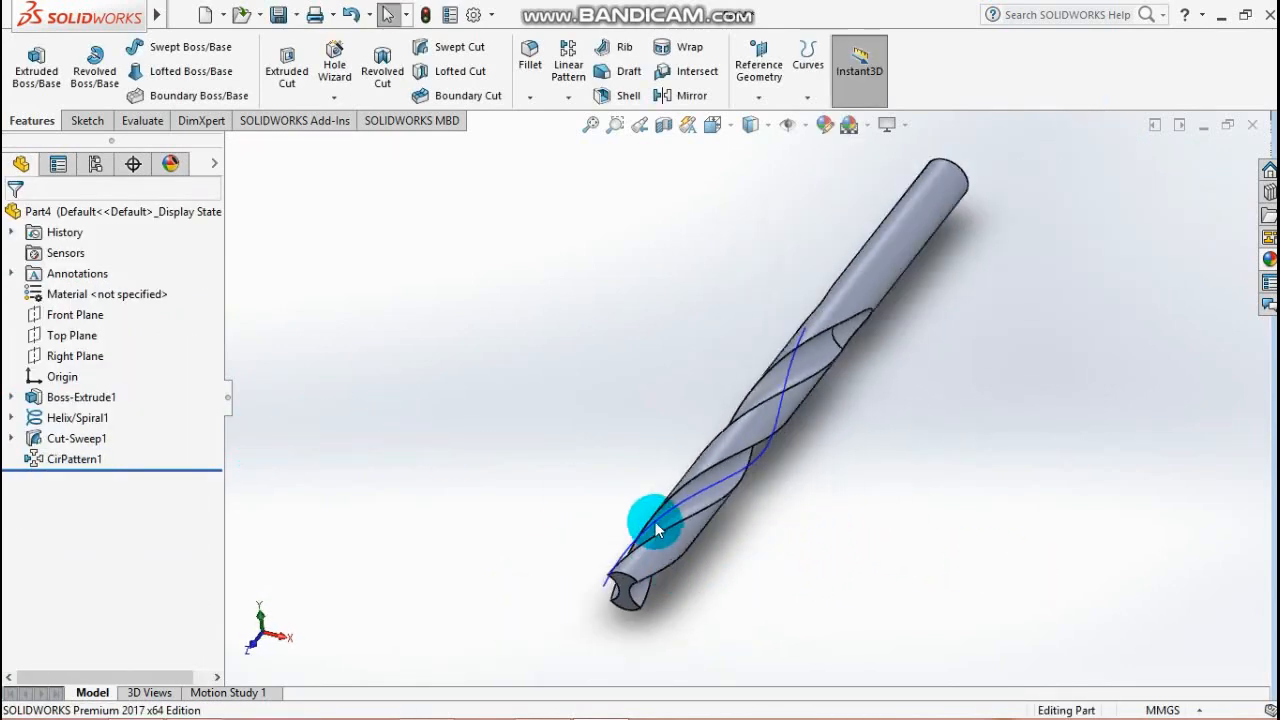
# - Hide the helix curve
pyautogui.click(70, 418)
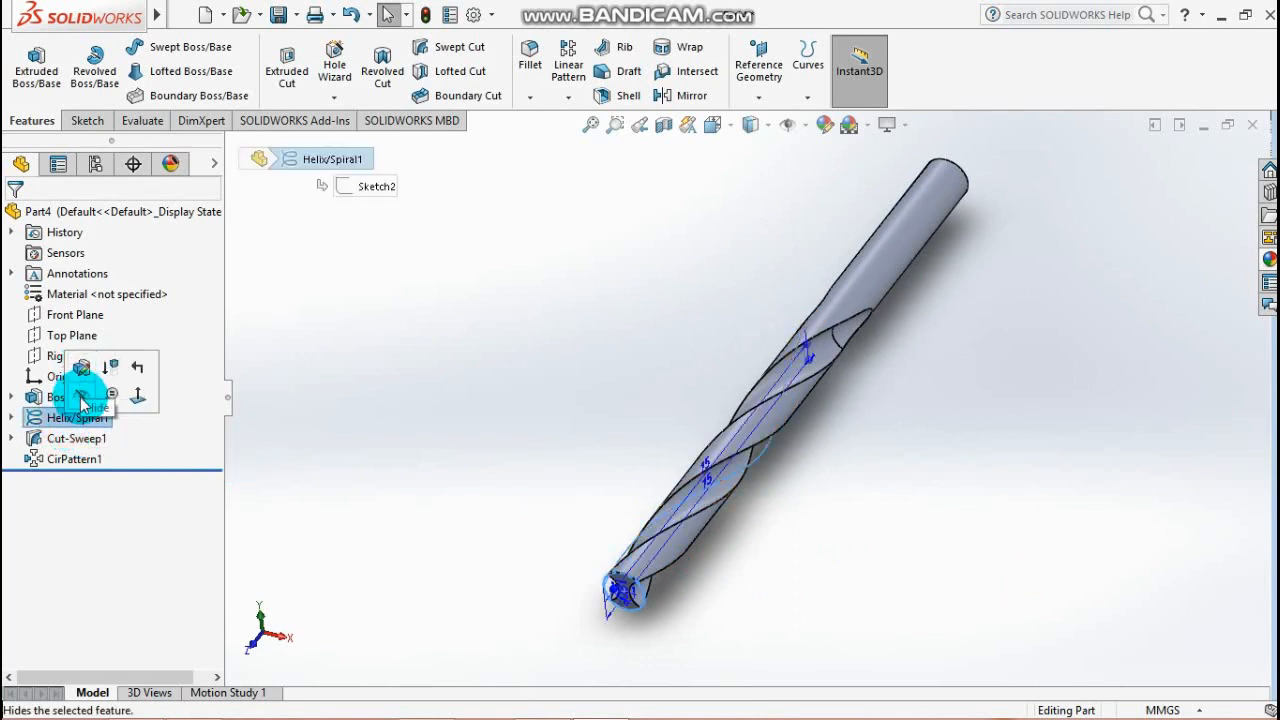
pyautogui.click(85, 403)
pyautogui.scroll(-3, 806, 563)
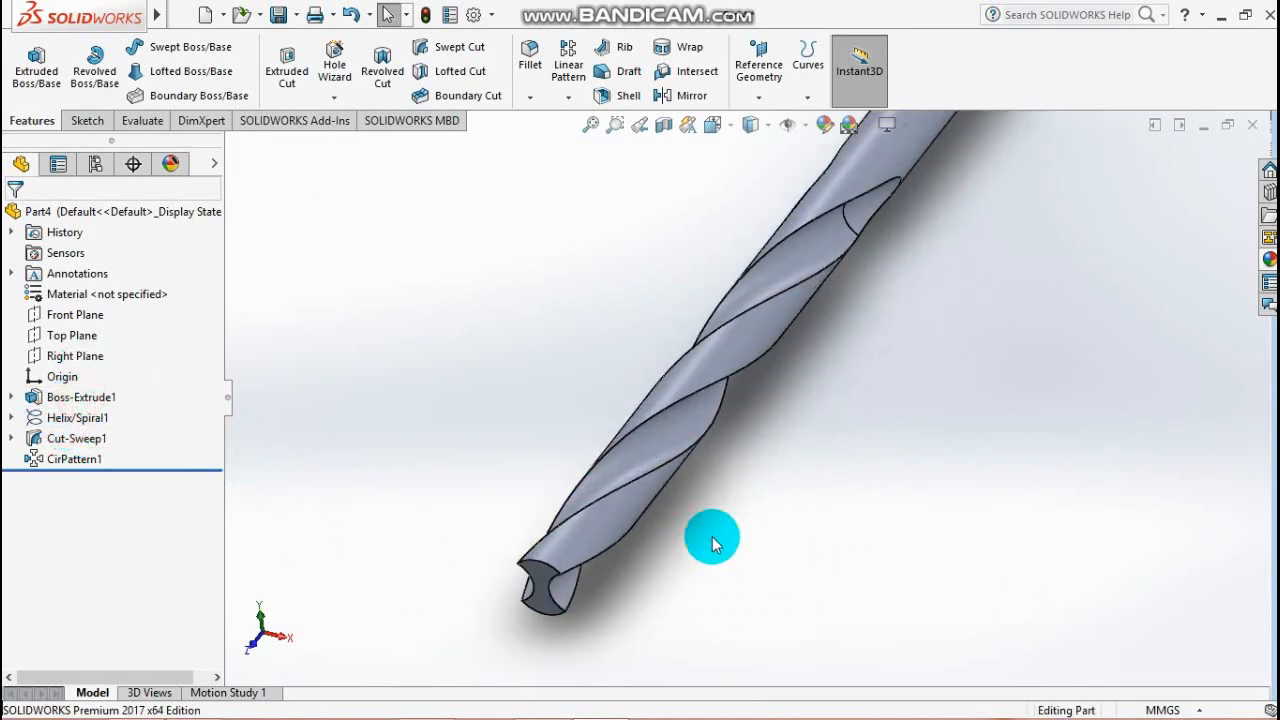
# - Start a sketch on the Top Plane and draw a vertical centerline about 14 mm long from the origin along the drill's axis
pyautogui.press('space')
pyautogui.click(914, 344)
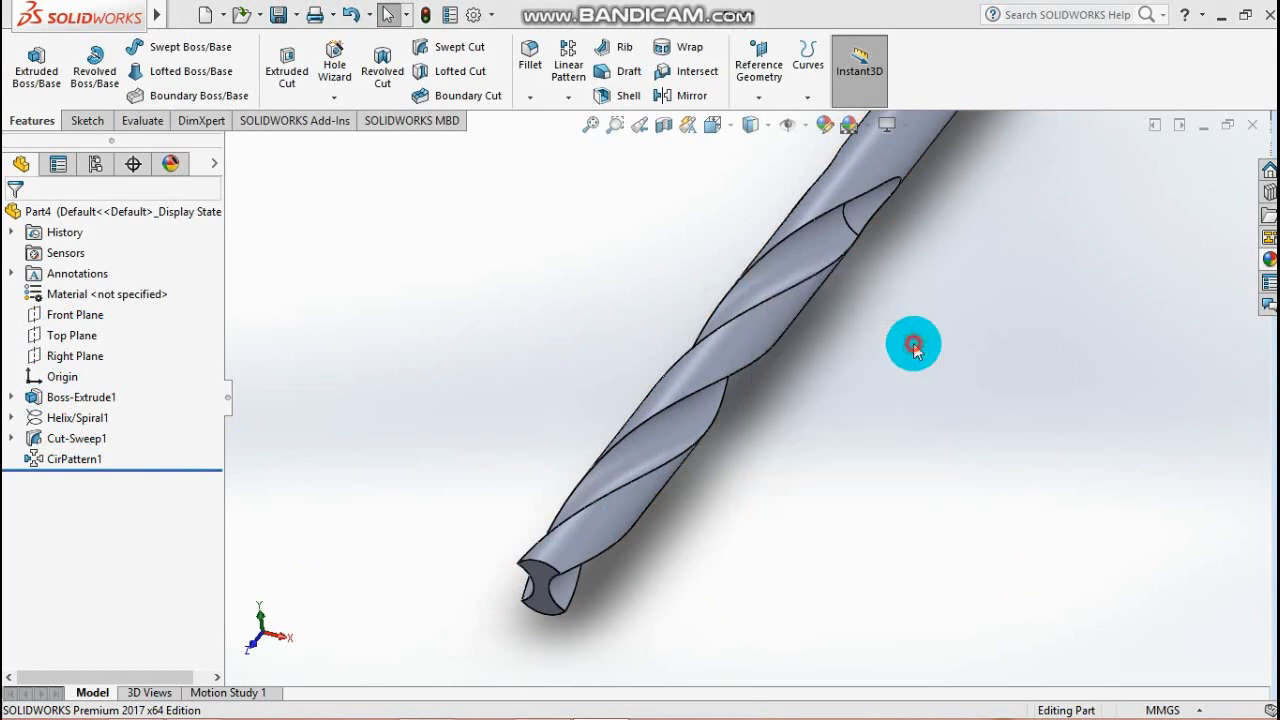
pyautogui.click(71, 335)
pyautogui.click(80, 302)
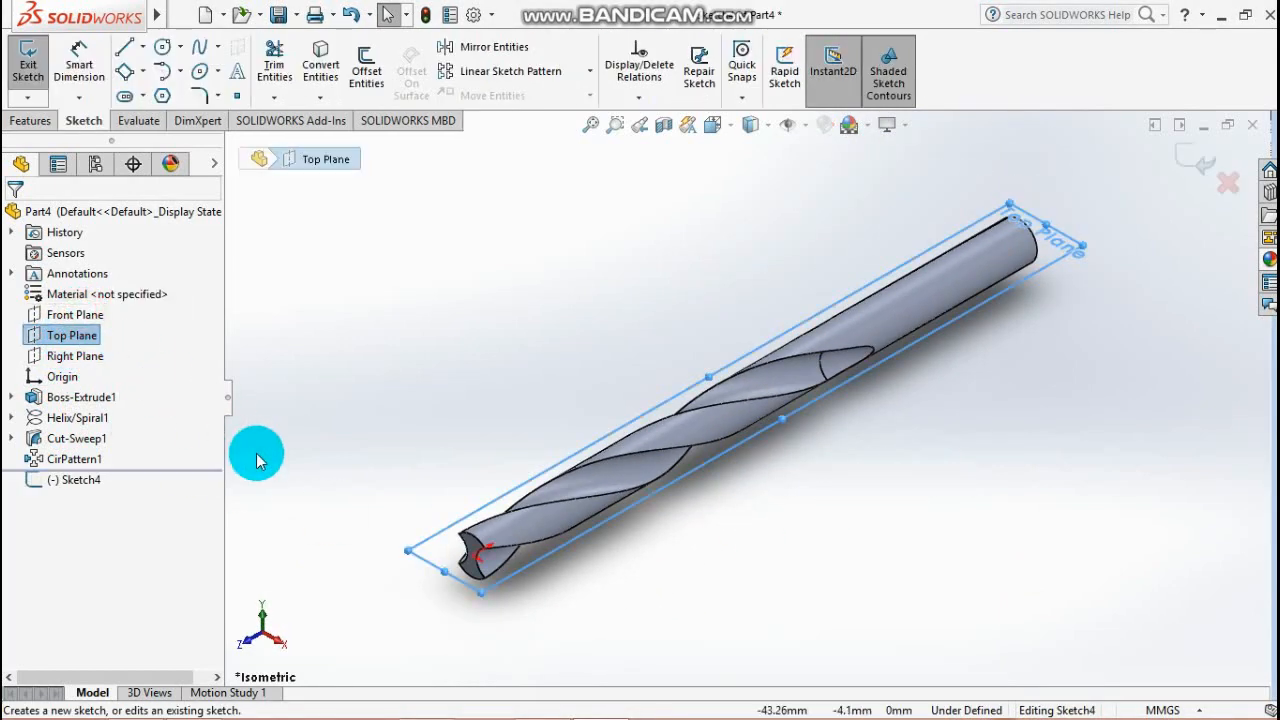
pyautogui.press('space')
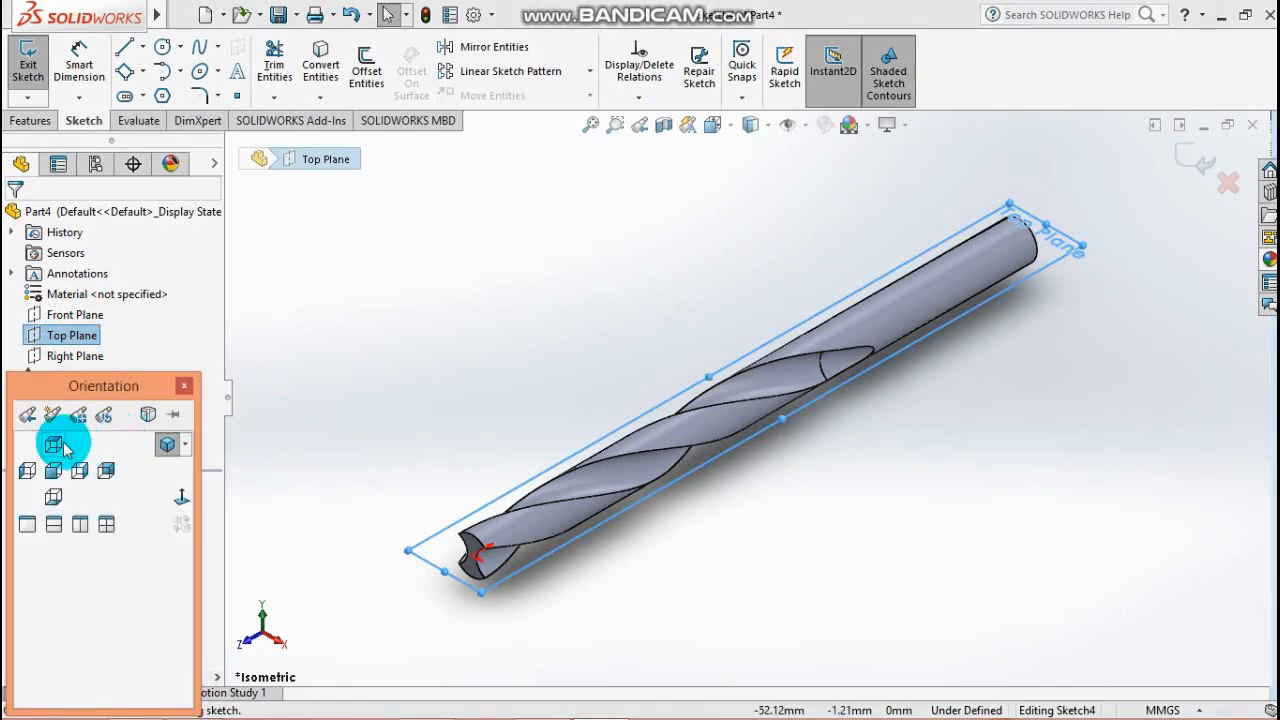
pyautogui.click(165, 443)
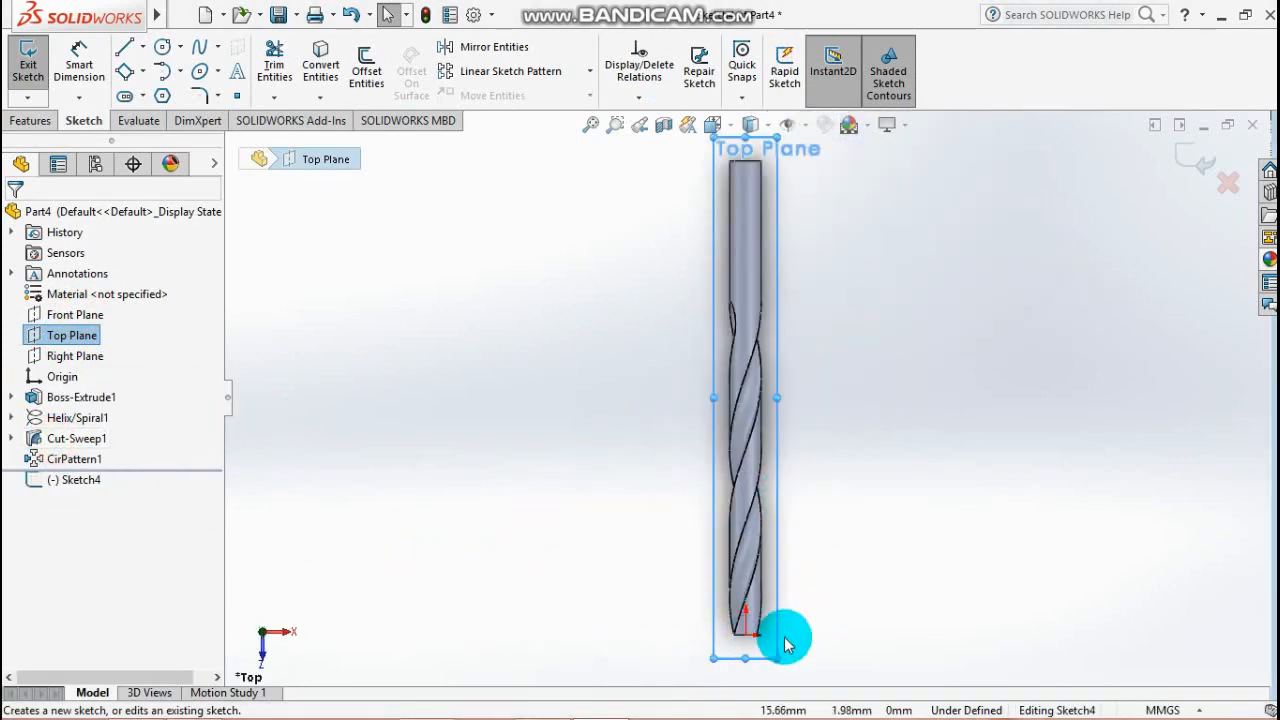
pyautogui.scroll(3, 770, 649)
pyautogui.scroll(-5, 752, 490)
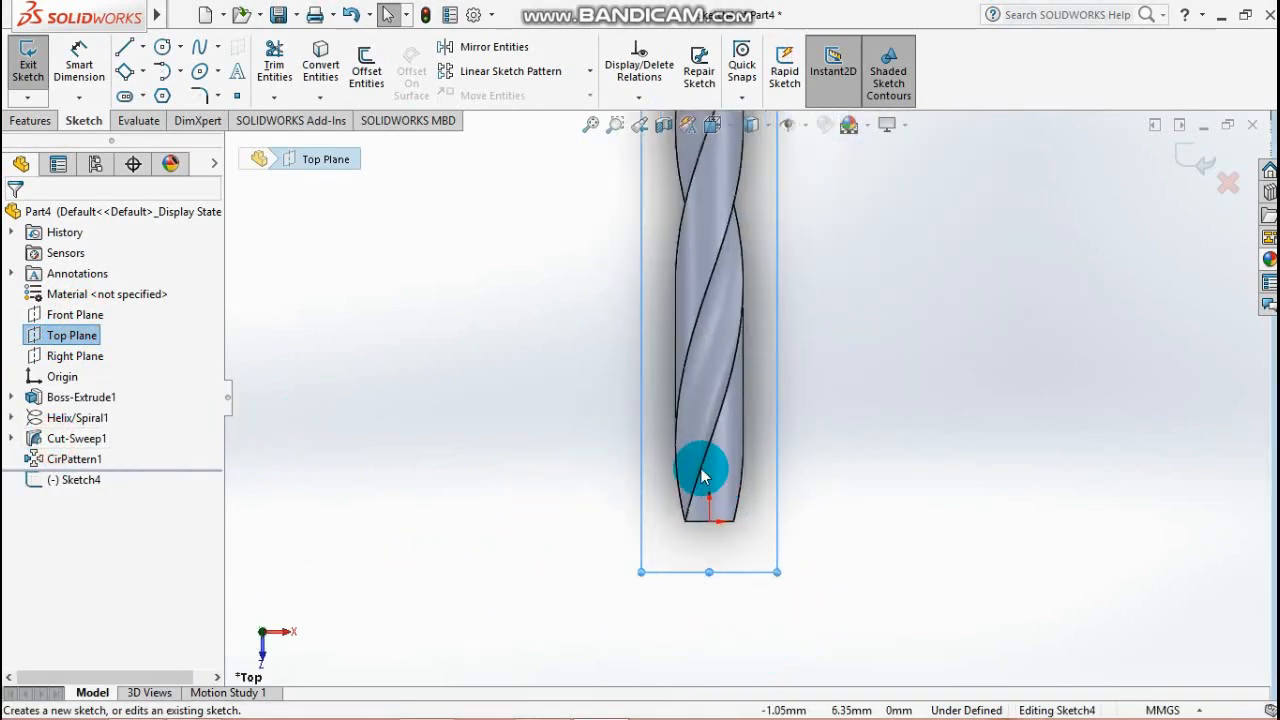
pyautogui.click(142, 47)
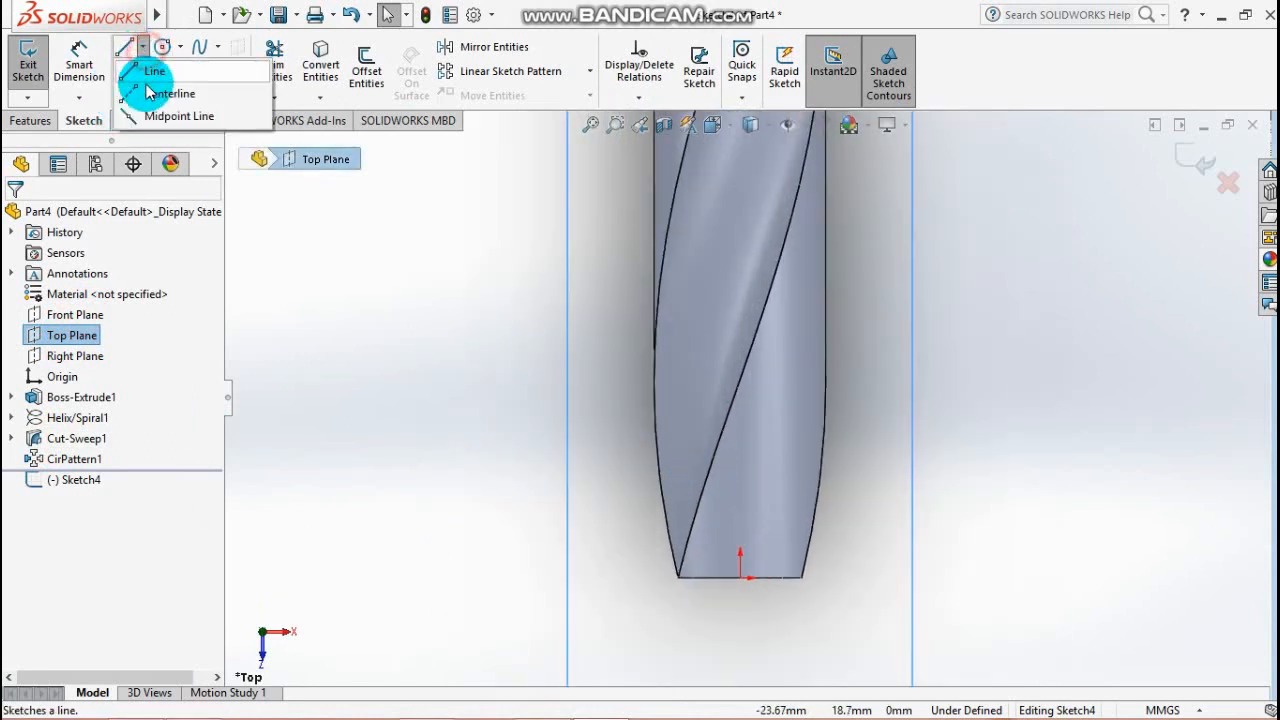
pyautogui.click(165, 88)
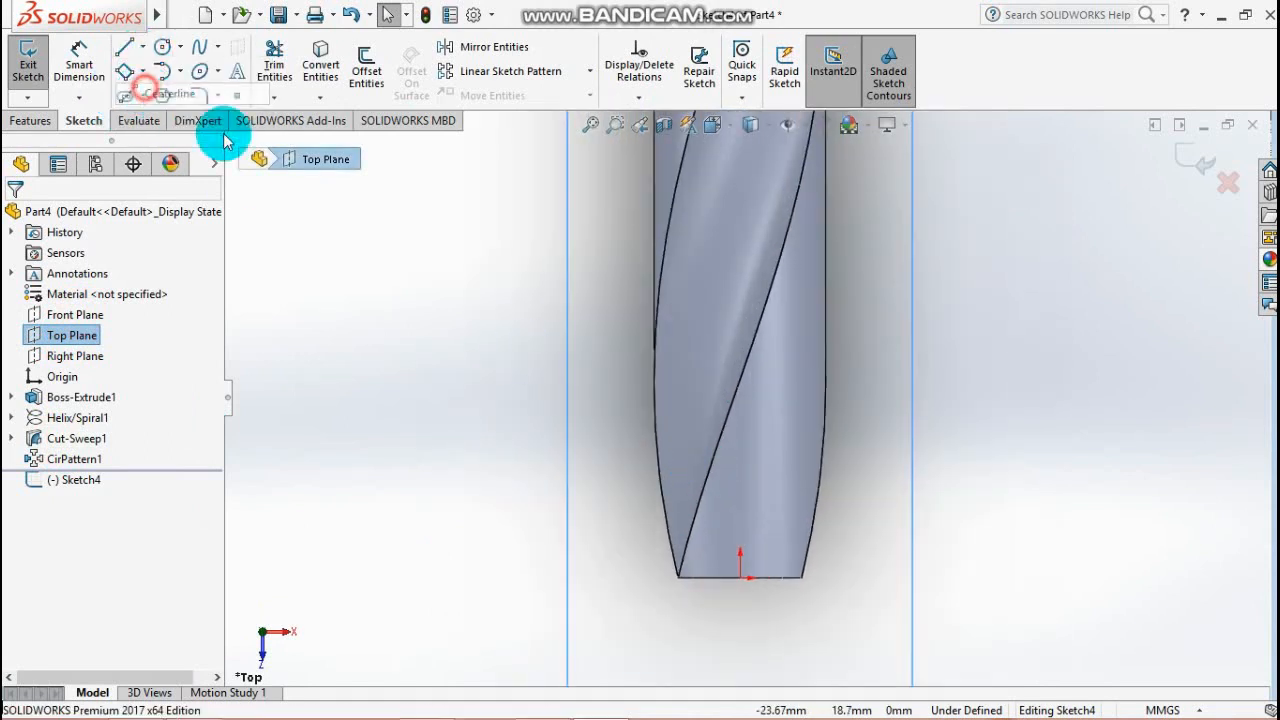
pyautogui.click(741, 578)
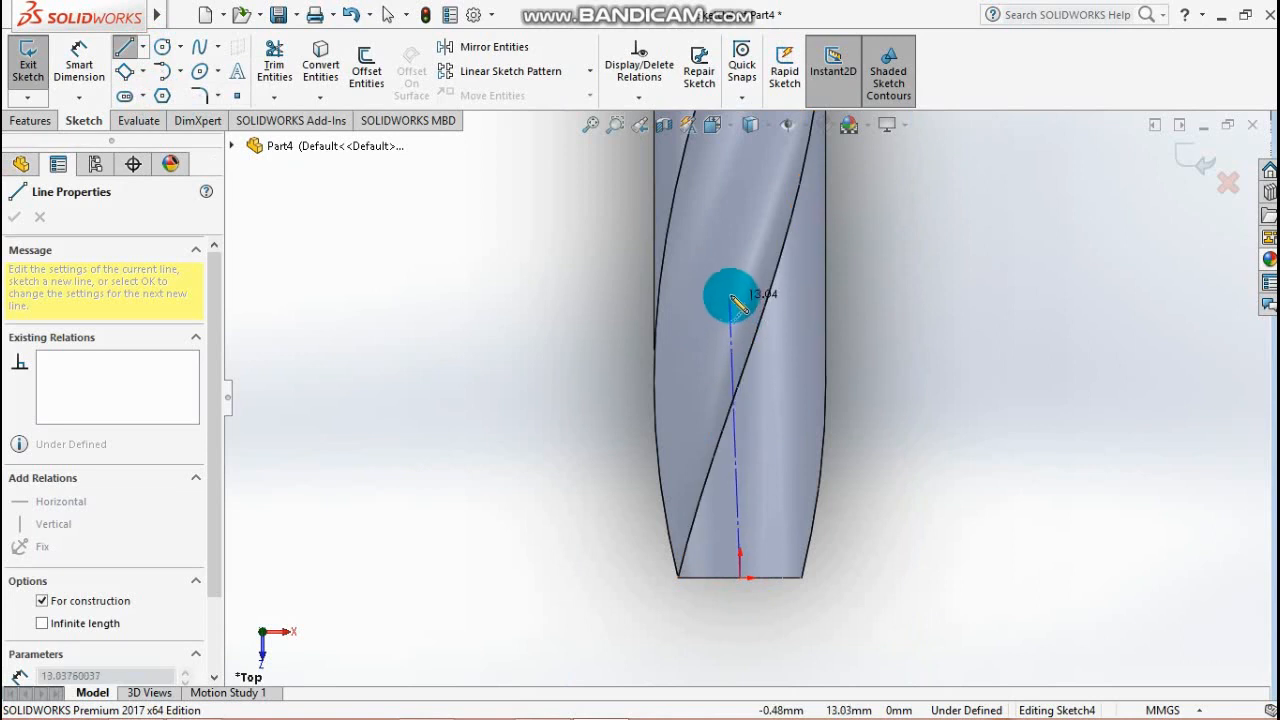
pyautogui.doubleClick(742, 279)
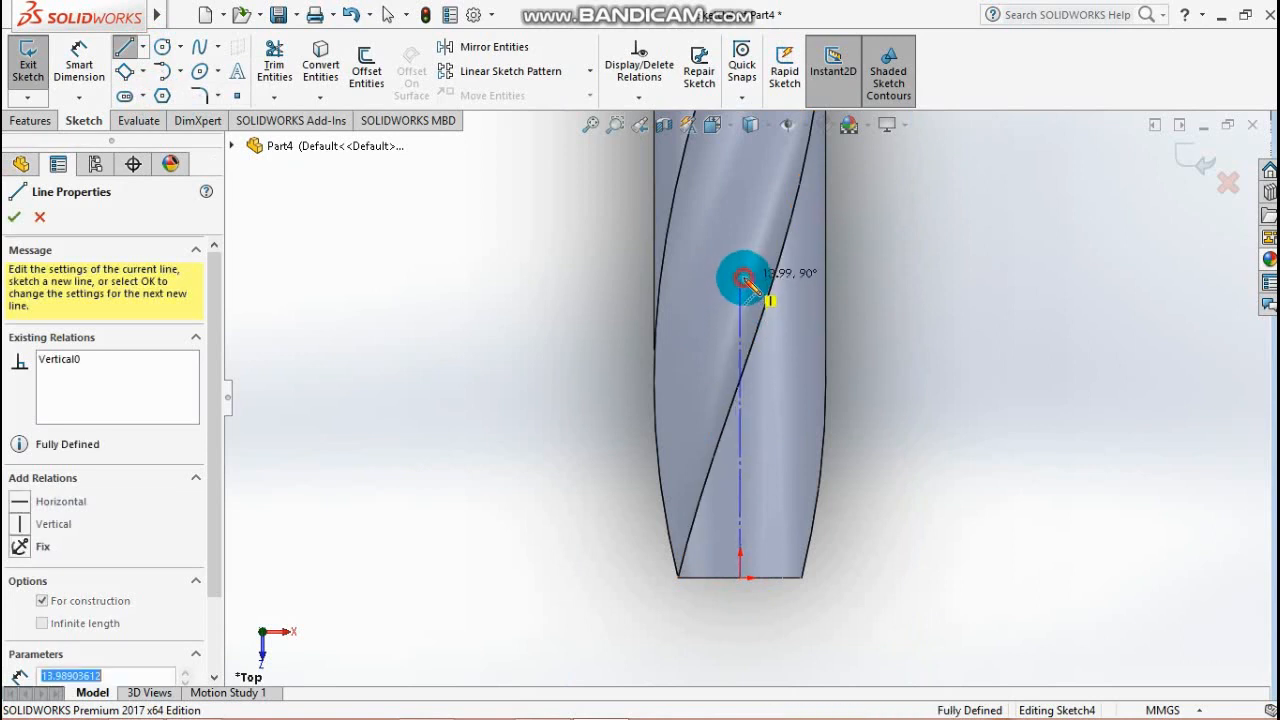
# - Sketch a closed four-line profile from the origin: sloped edge outside the flute, about 13.7 mm vertical side, about 7.1 mm base, about 4.7 mm vertical return
pyautogui.click(145, 48)
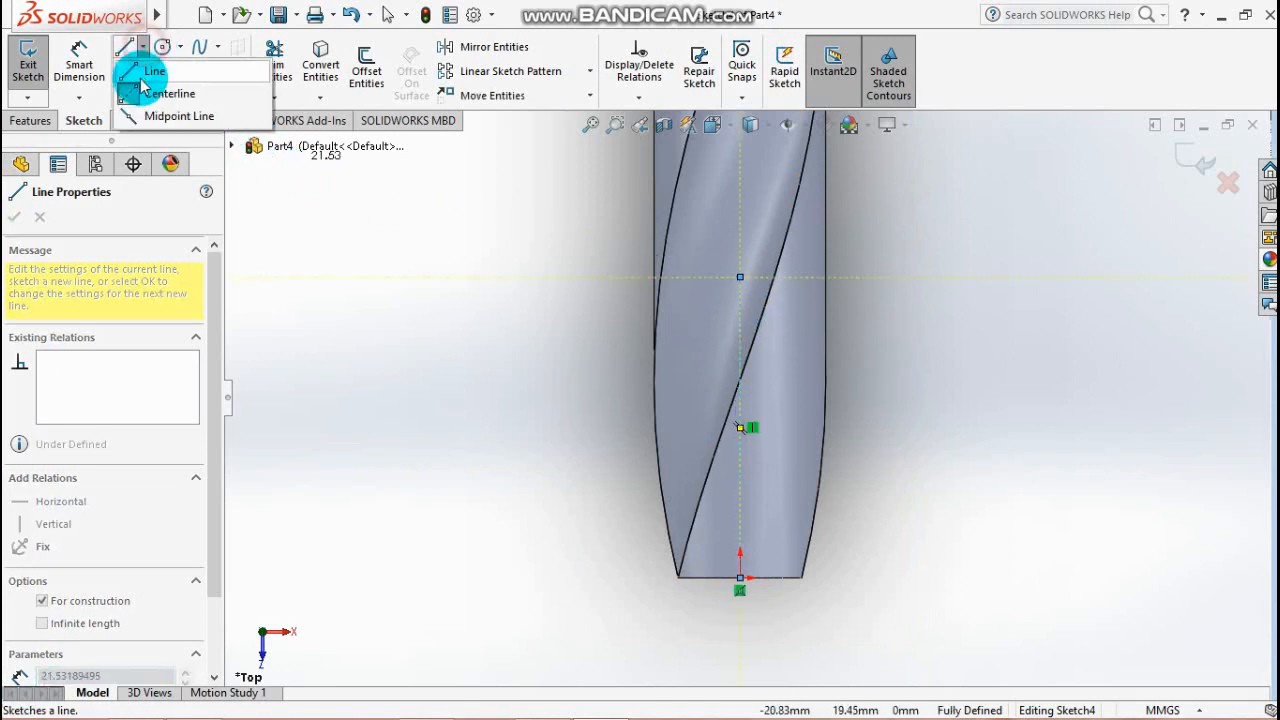
pyautogui.click(137, 74)
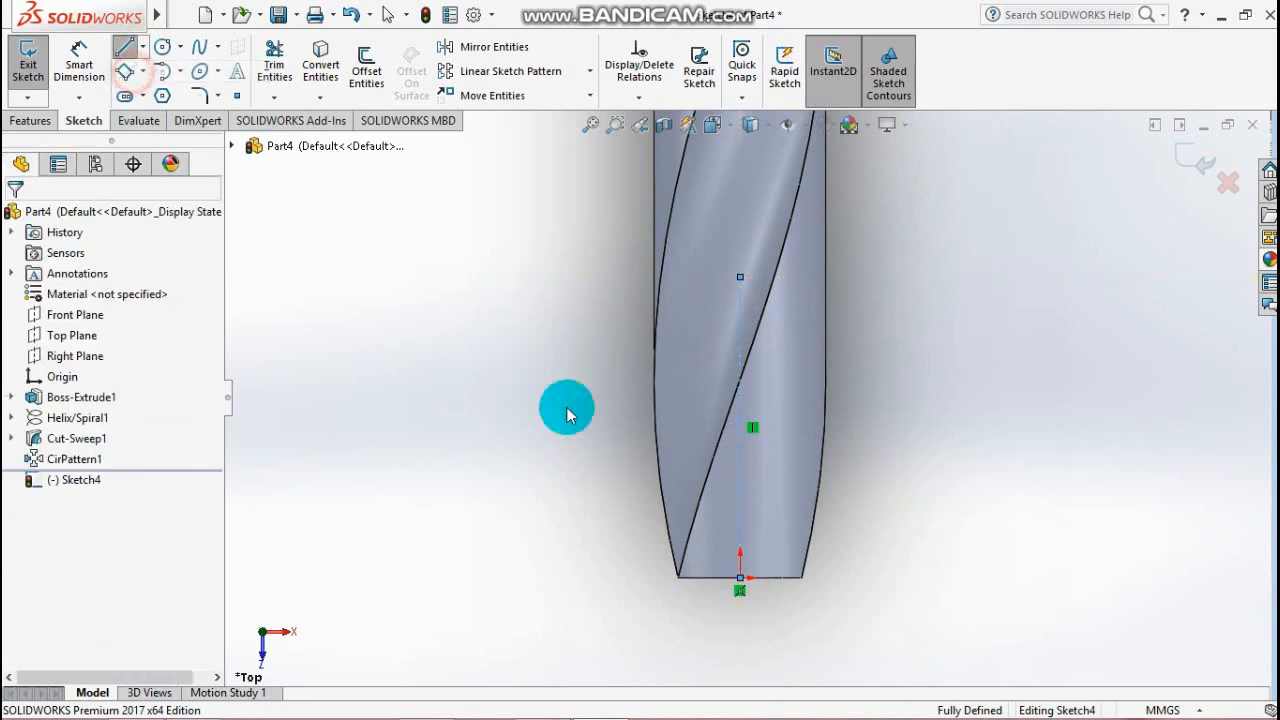
pyautogui.click(740, 578)
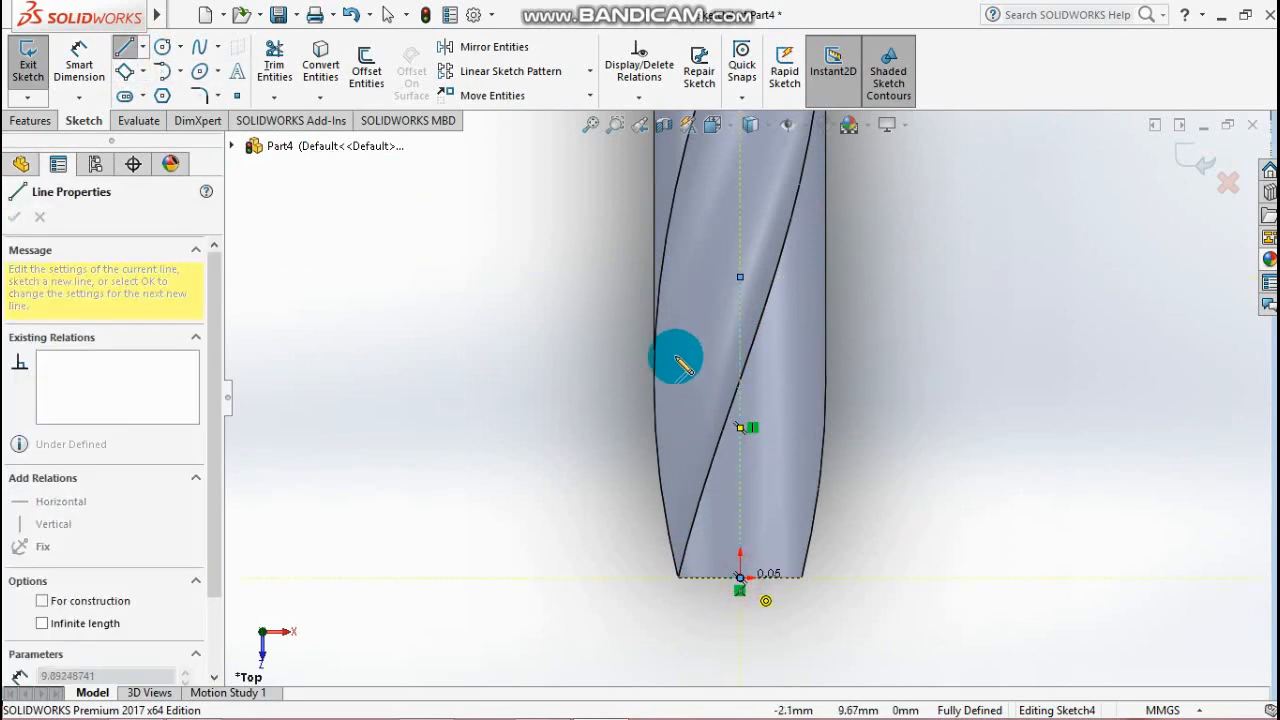
pyautogui.click(587, 383)
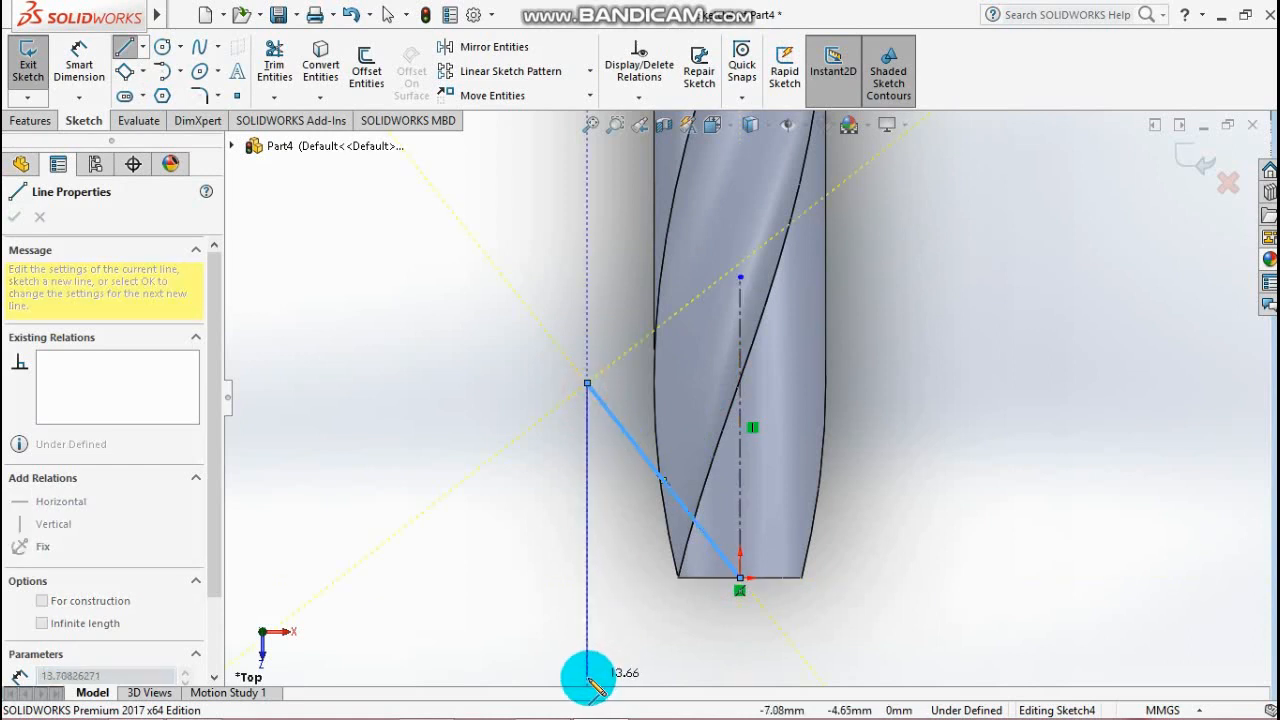
pyautogui.click(587, 677)
pyautogui.click(740, 677)
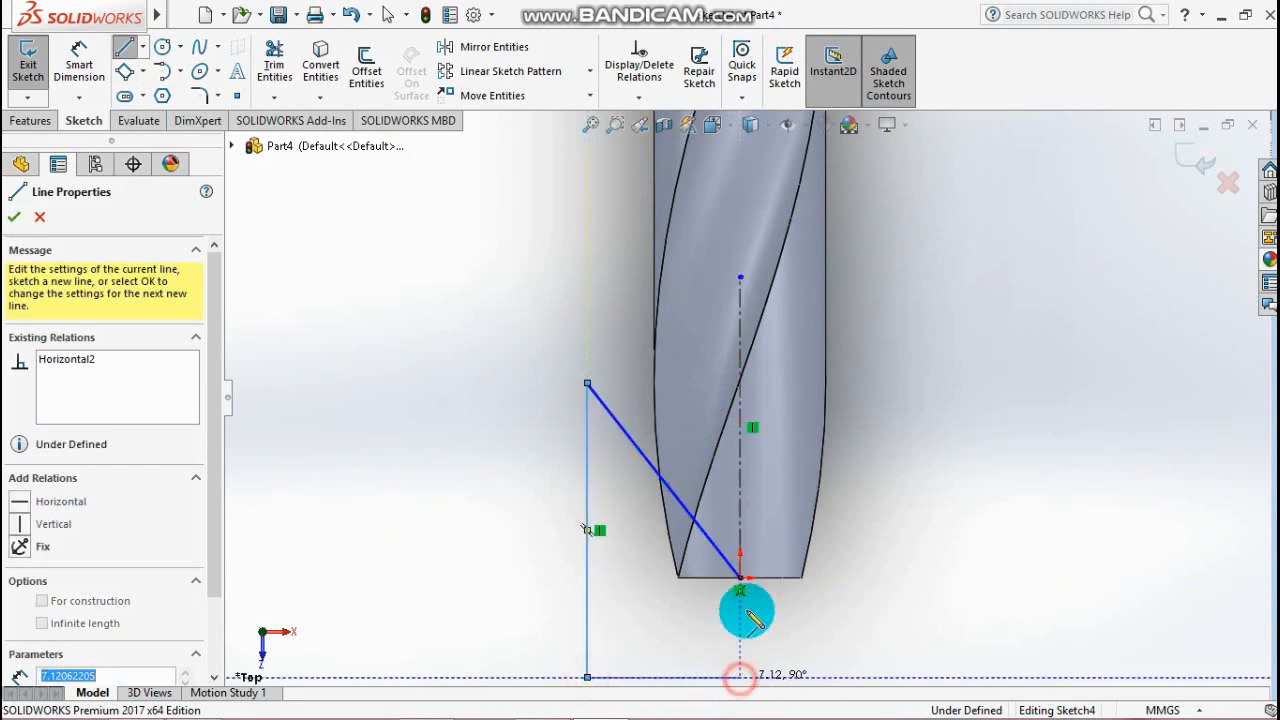
pyautogui.click(740, 578)
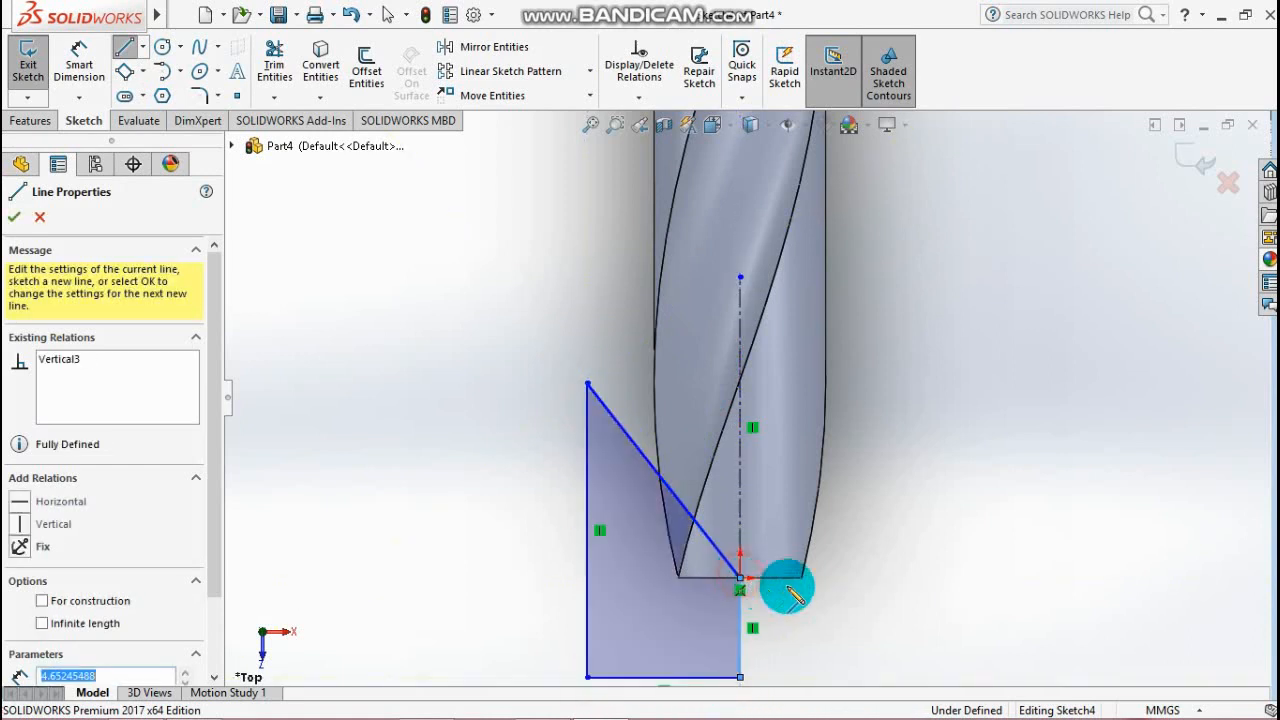
pyautogui.click(1185, 152)
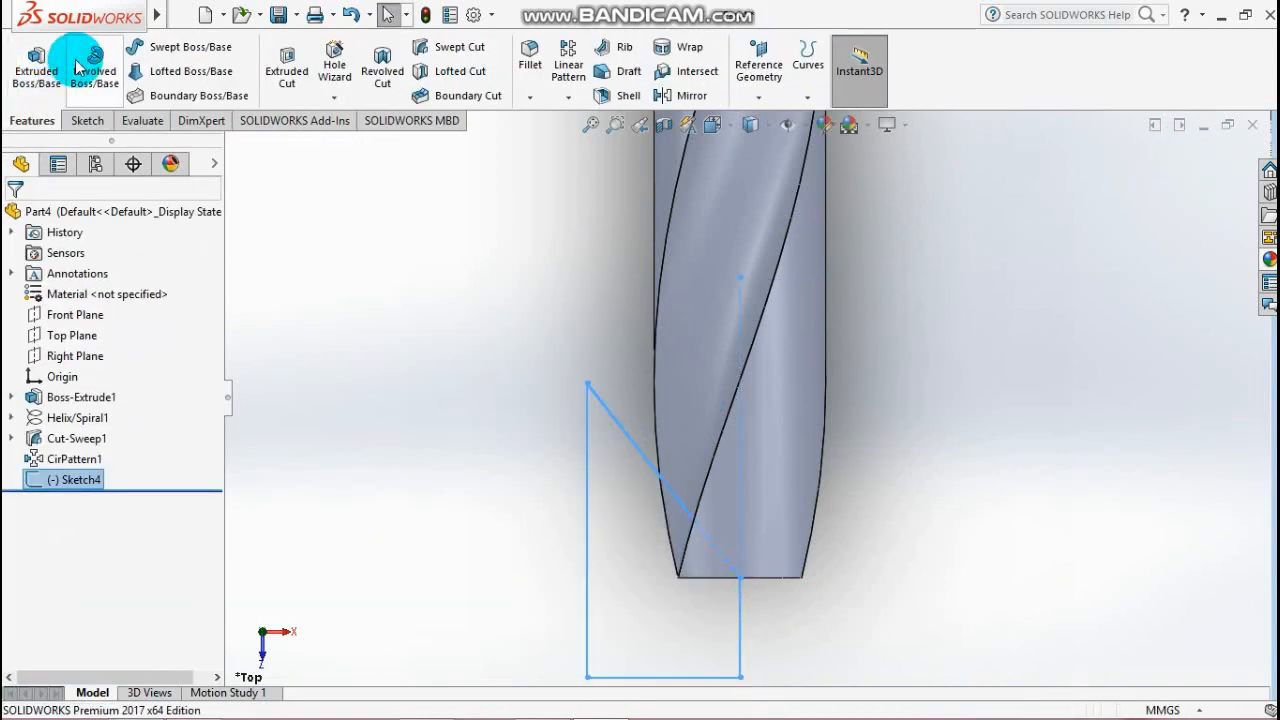
# - Reopen the tip profile sketch and dimension the angle between the sloped line and the centerline as 60°, finishing the sketch
pyautogui.click(88, 121)
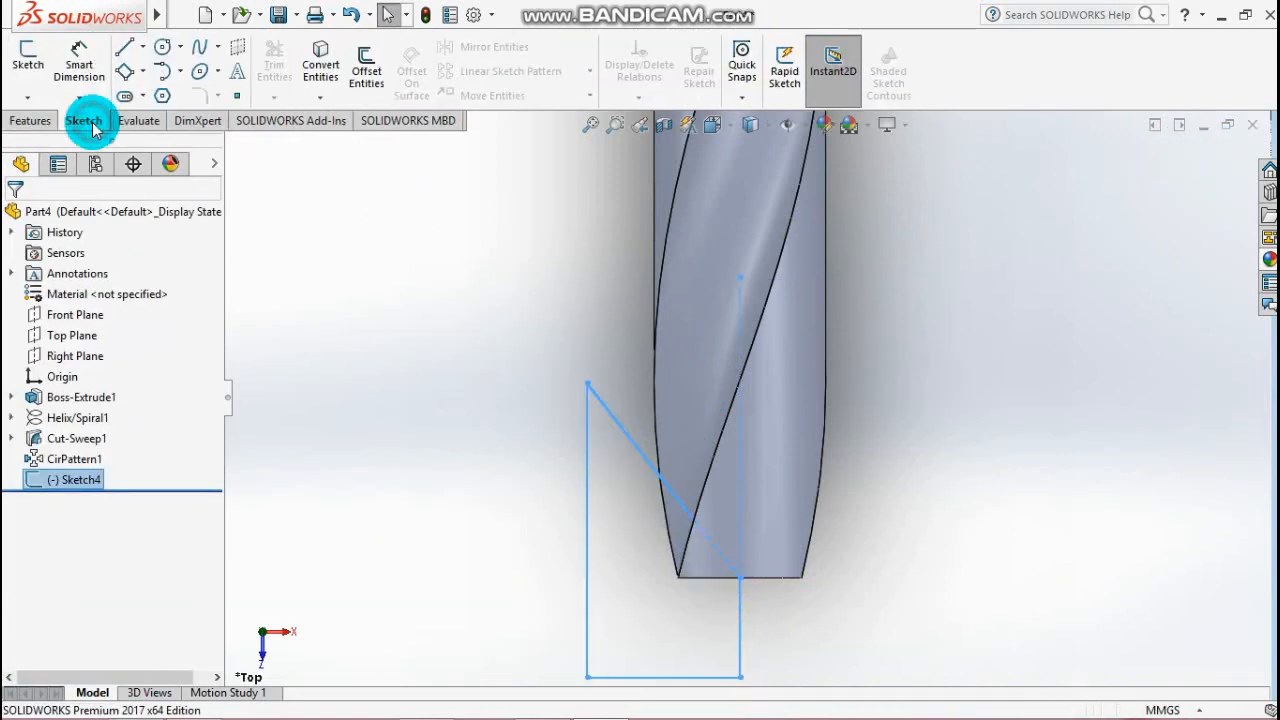
pyautogui.rightClick(84, 481)
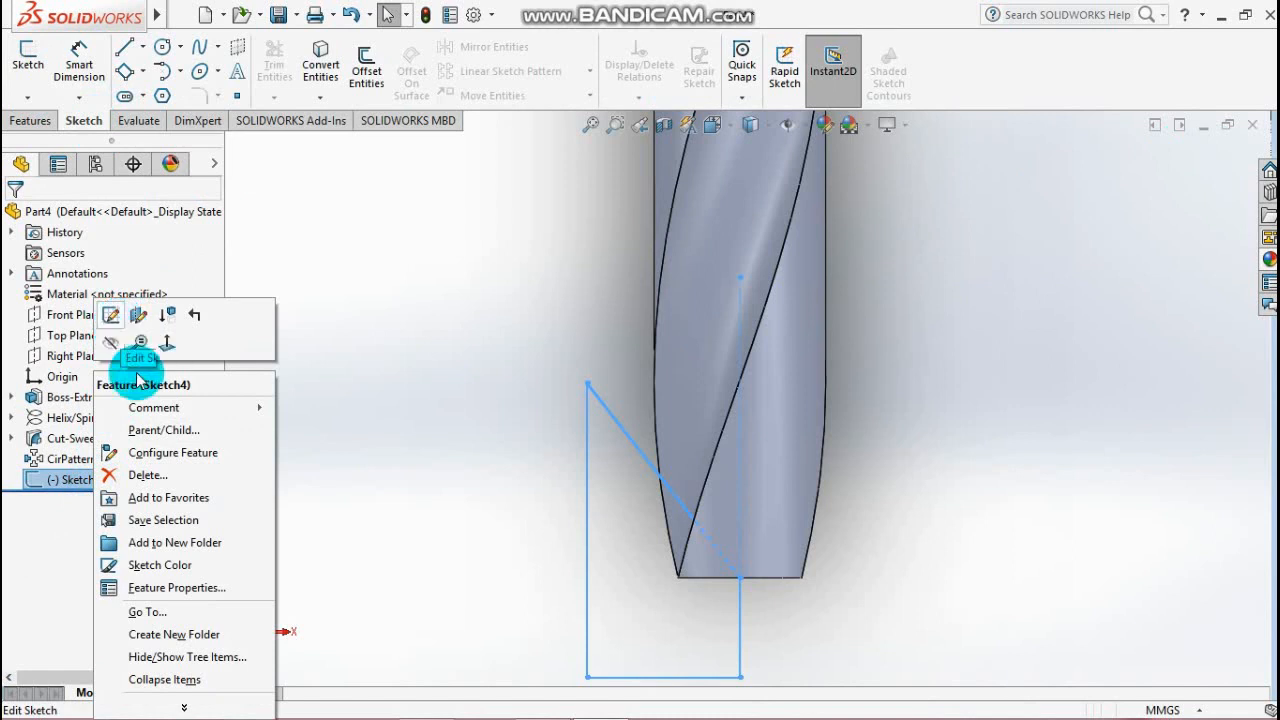
pyautogui.click(70, 485)
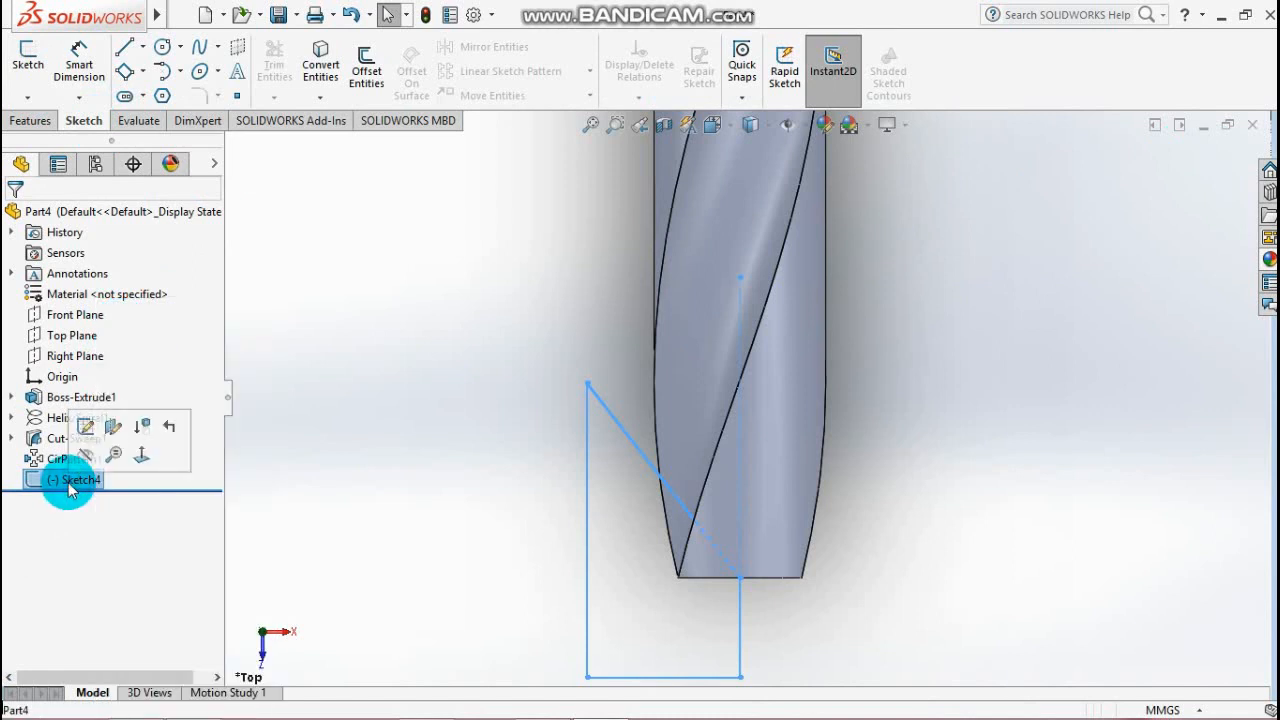
pyautogui.click(86, 427)
pyautogui.click(78, 66)
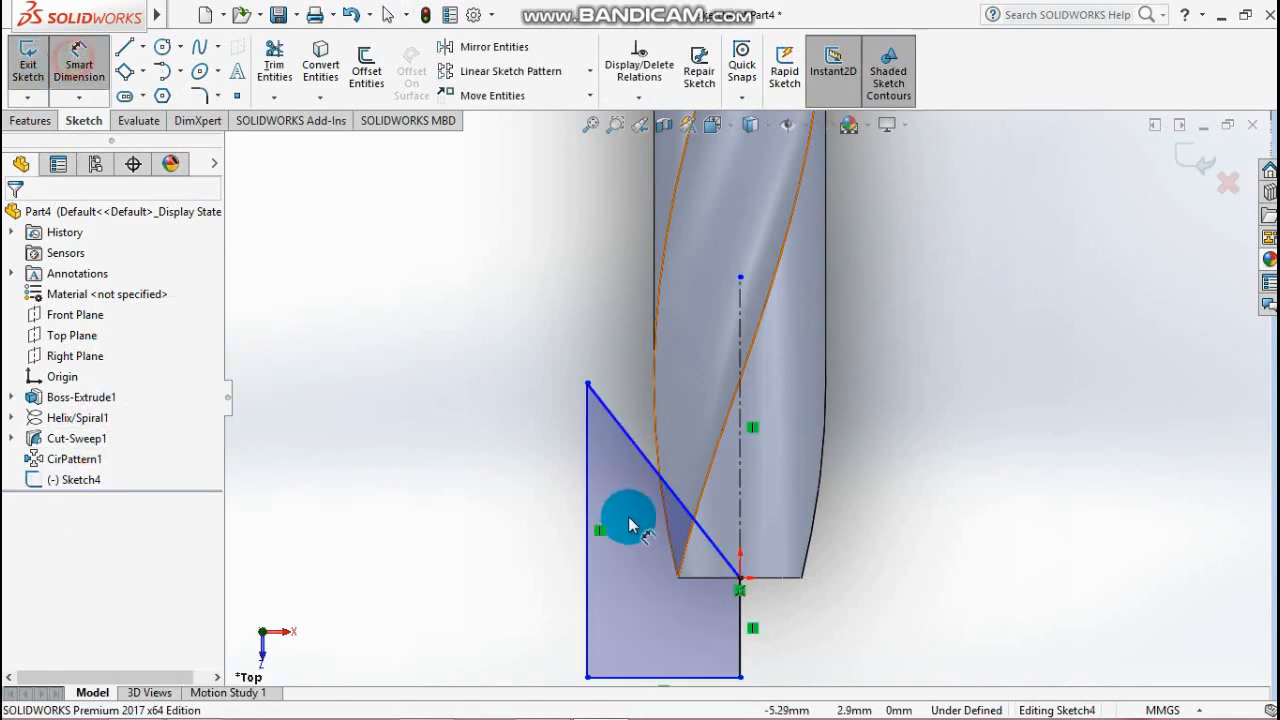
pyautogui.click(685, 490)
pyautogui.click(742, 472)
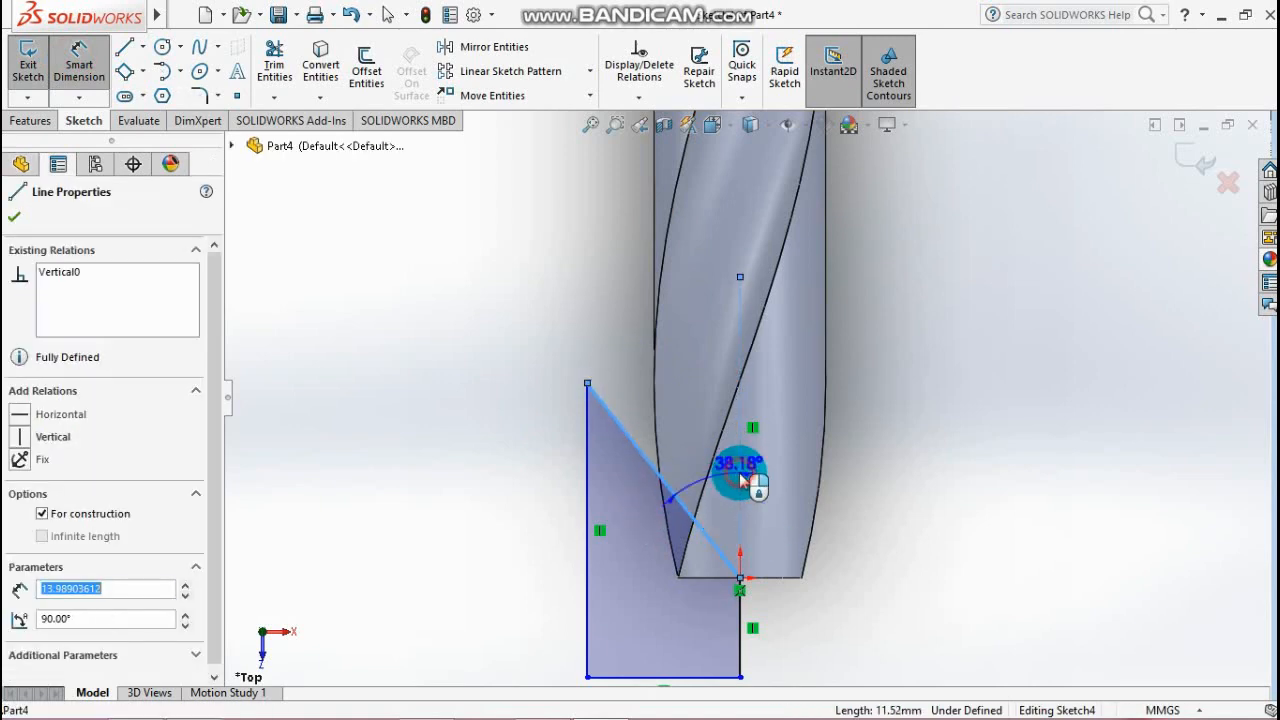
pyautogui.click(697, 458)
pyautogui.write('60')
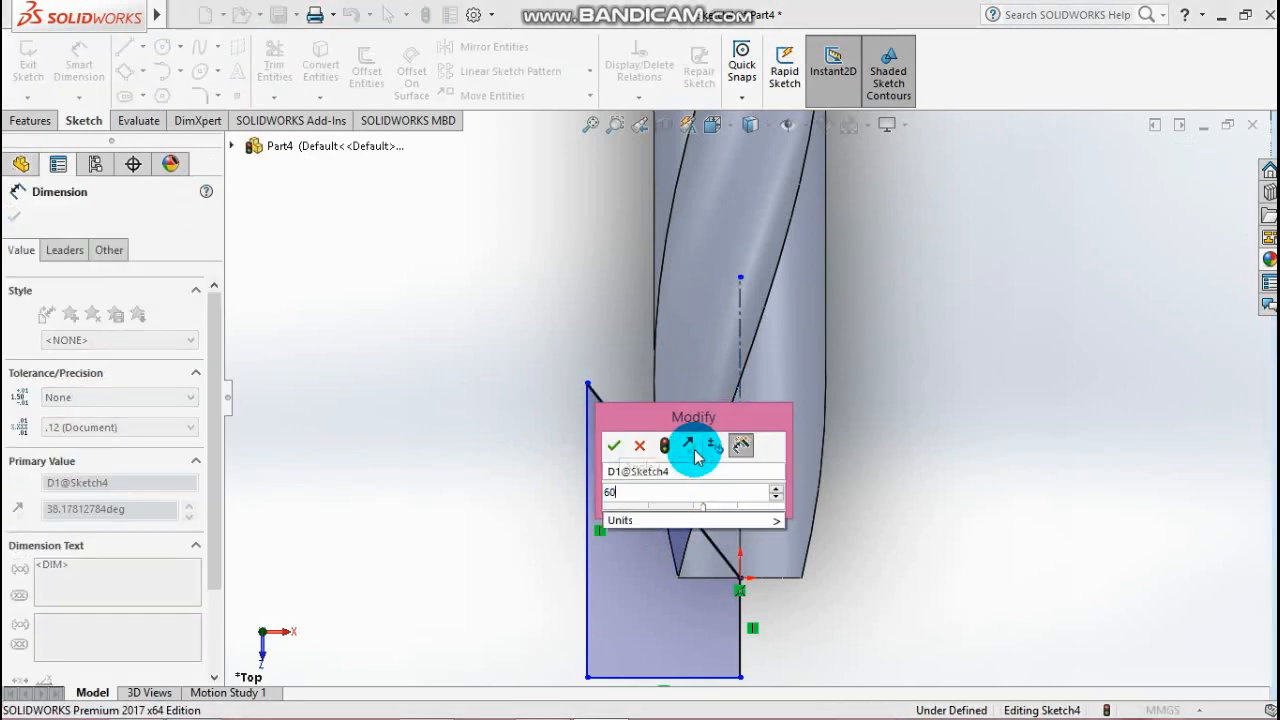
pyautogui.press('Return')
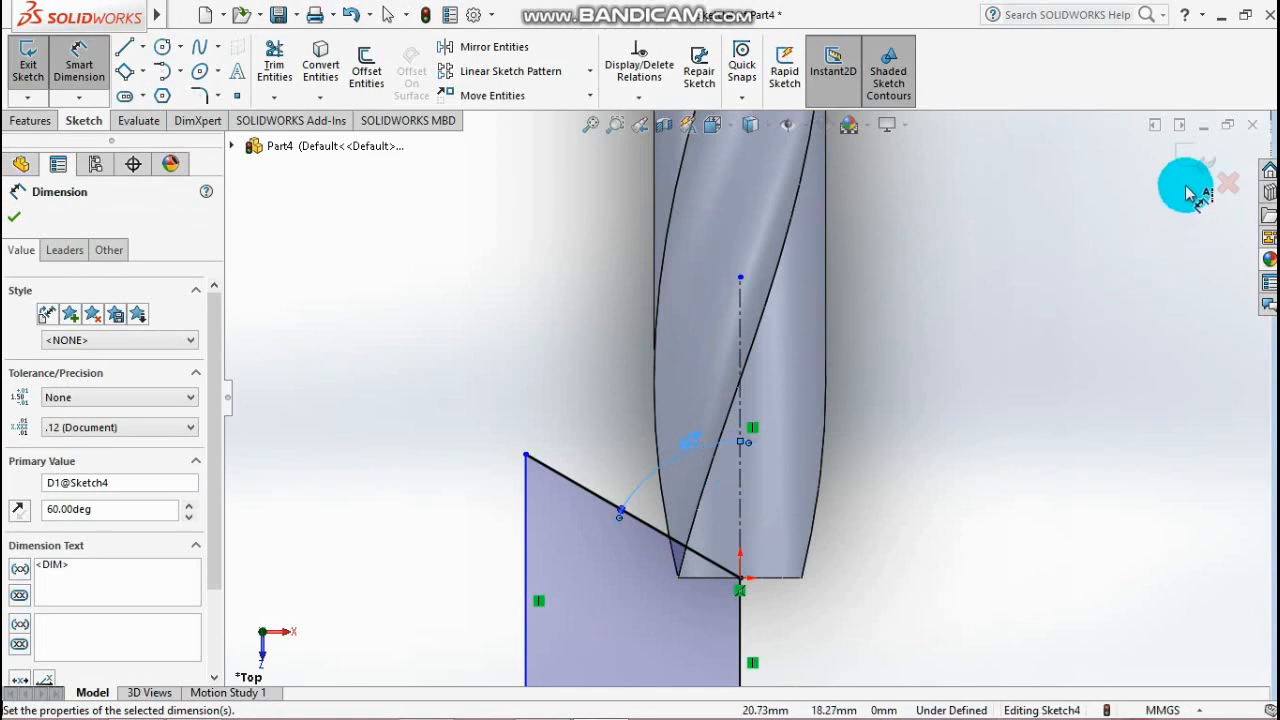
pyautogui.click(1184, 157)
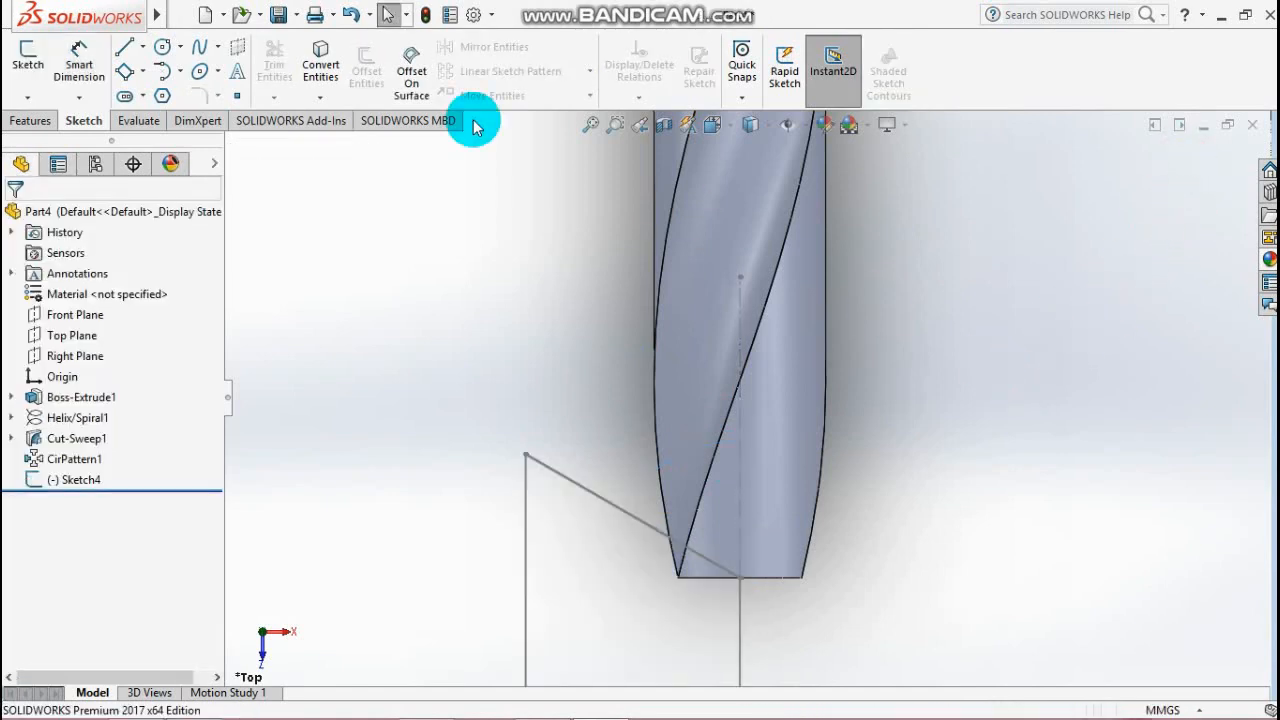
# - Cut the drill's tip with a Revolved Cut of the profile sketch, blind 360° around the vertical centerline
pyautogui.click(48, 120)
pyautogui.click(382, 62)
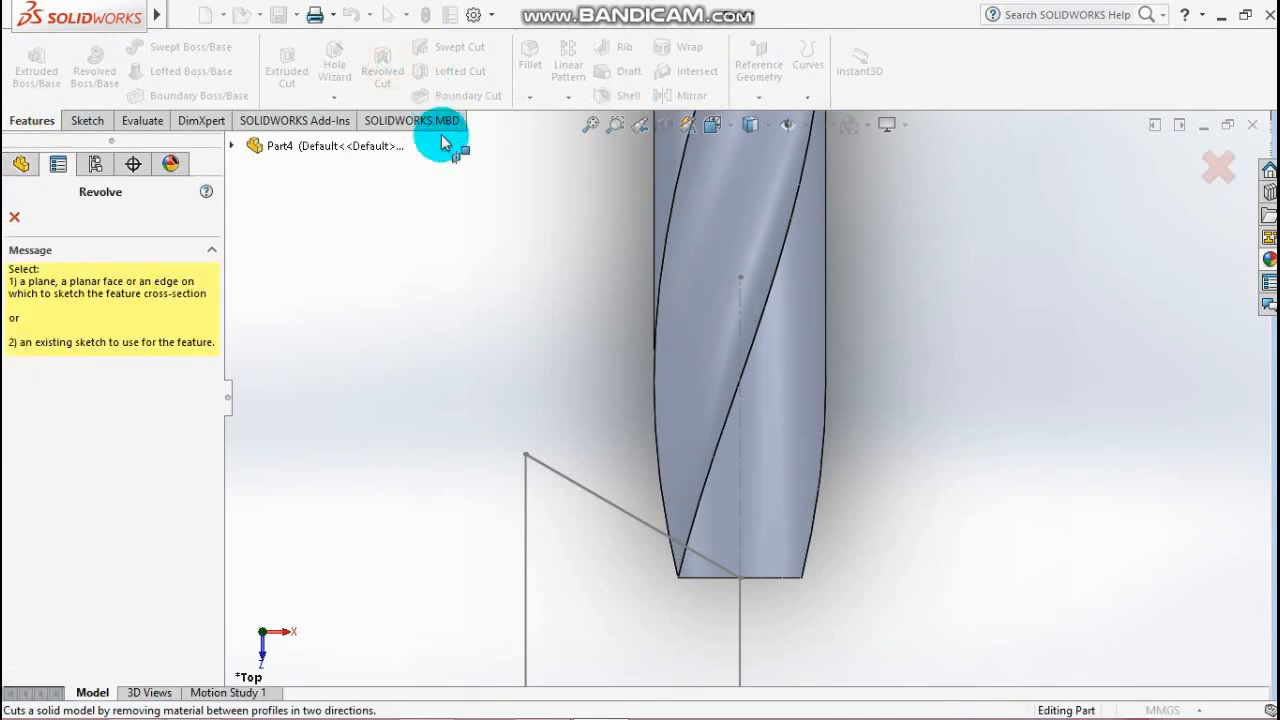
pyautogui.click(14, 217)
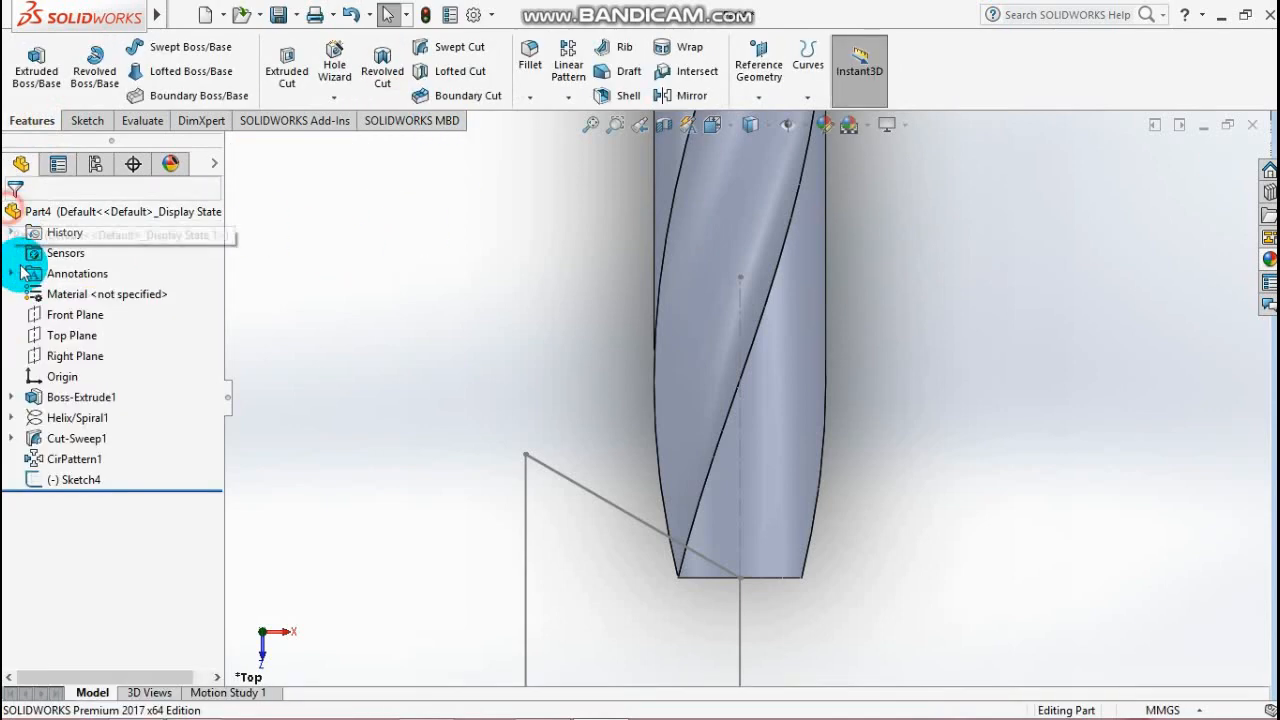
pyautogui.click(72, 484)
pyautogui.click(382, 62)
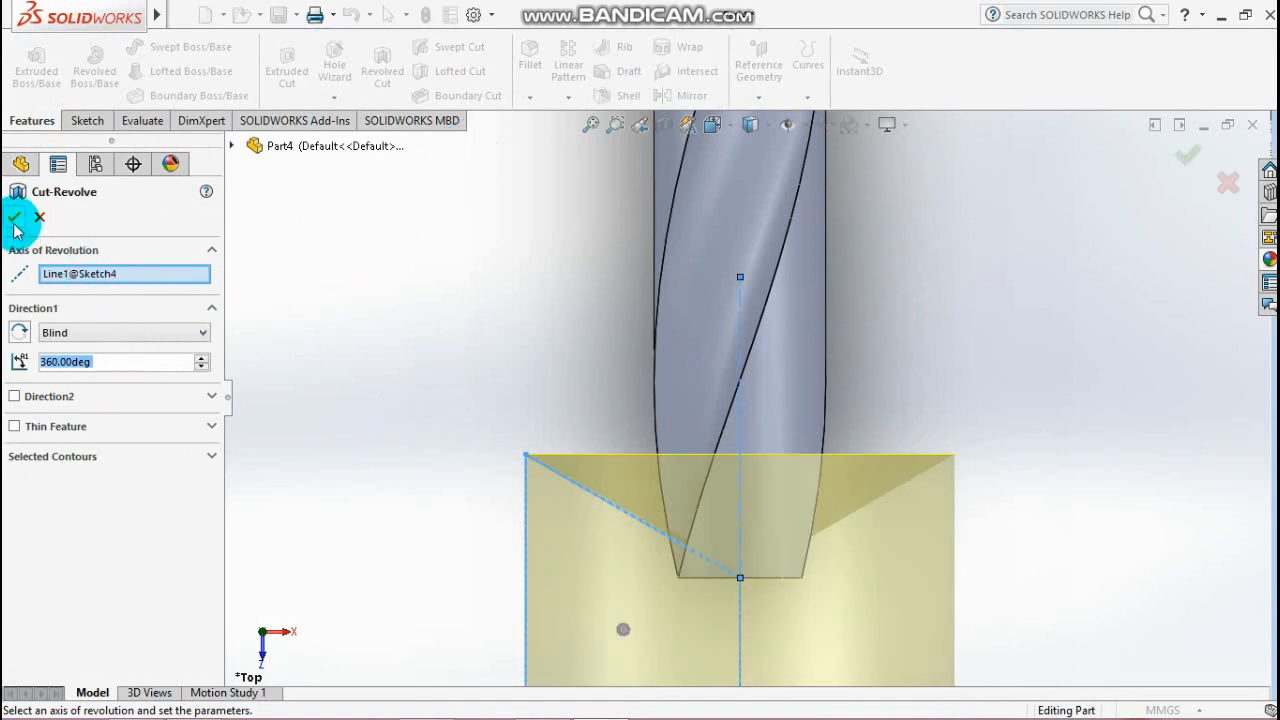
pyautogui.click(14, 220)
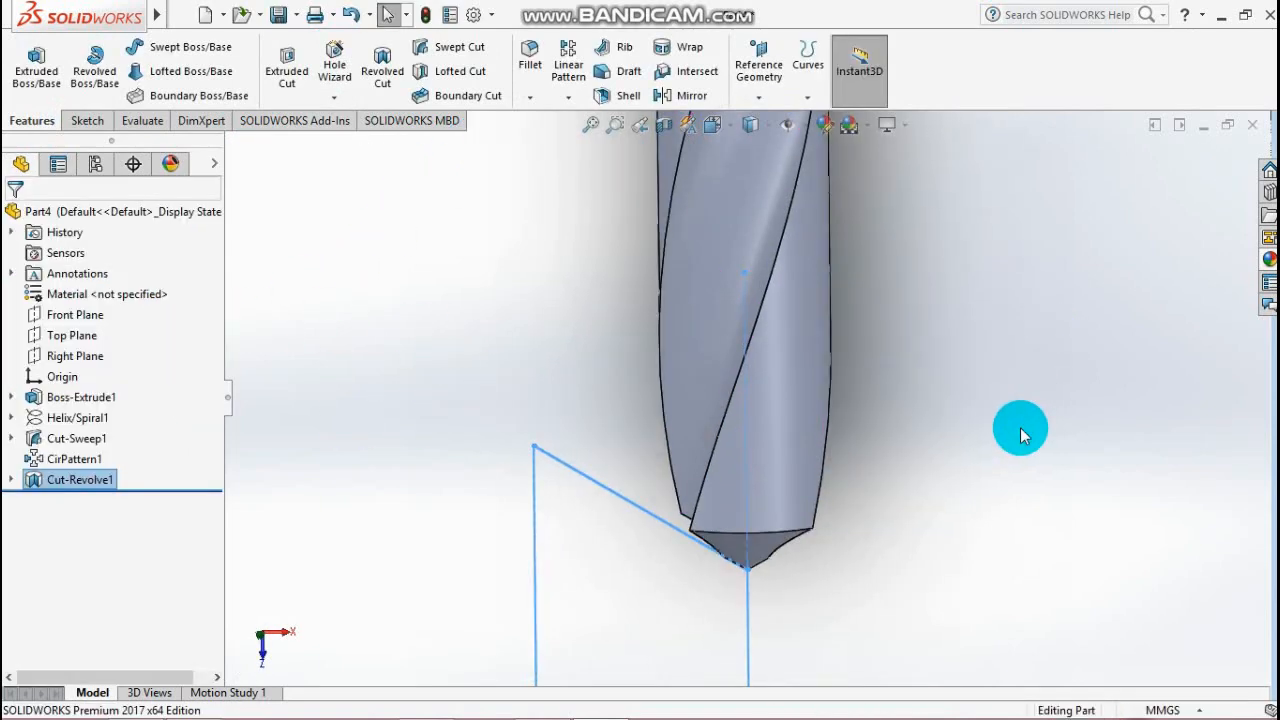
pyautogui.click(1020, 430)
pyautogui.moveTo(1069, 466)
pyautogui.mouseDown(button='middle')
pyautogui.moveTo(951, 449)
pyautogui.moveTo(1047, 435)
pyautogui.mouseUp(button='middle')
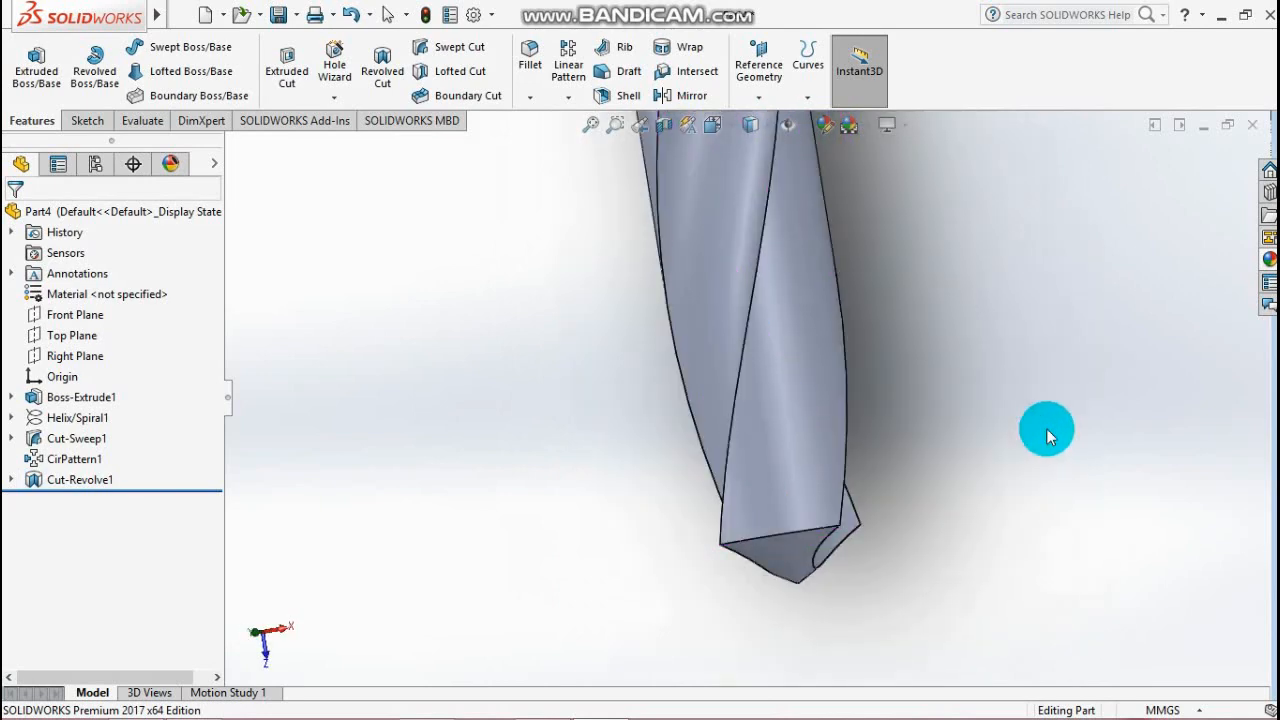
# - Fillet the circular edge at the drill's shank end with a 1 mm symmetric radius
pyautogui.press('space')
pyautogui.click(1098, 428)
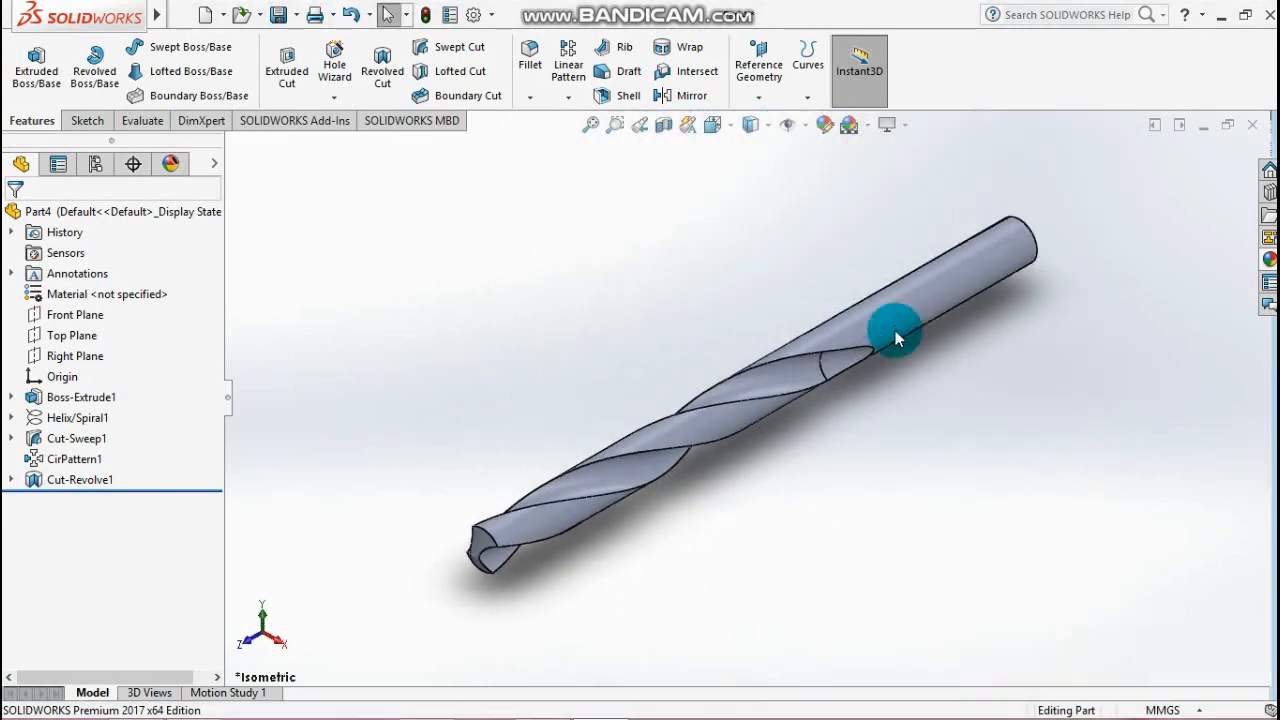
pyautogui.moveTo(1080, 360); pyautogui.dragTo(1049, 266, button='middle')
pyautogui.click(530, 62)
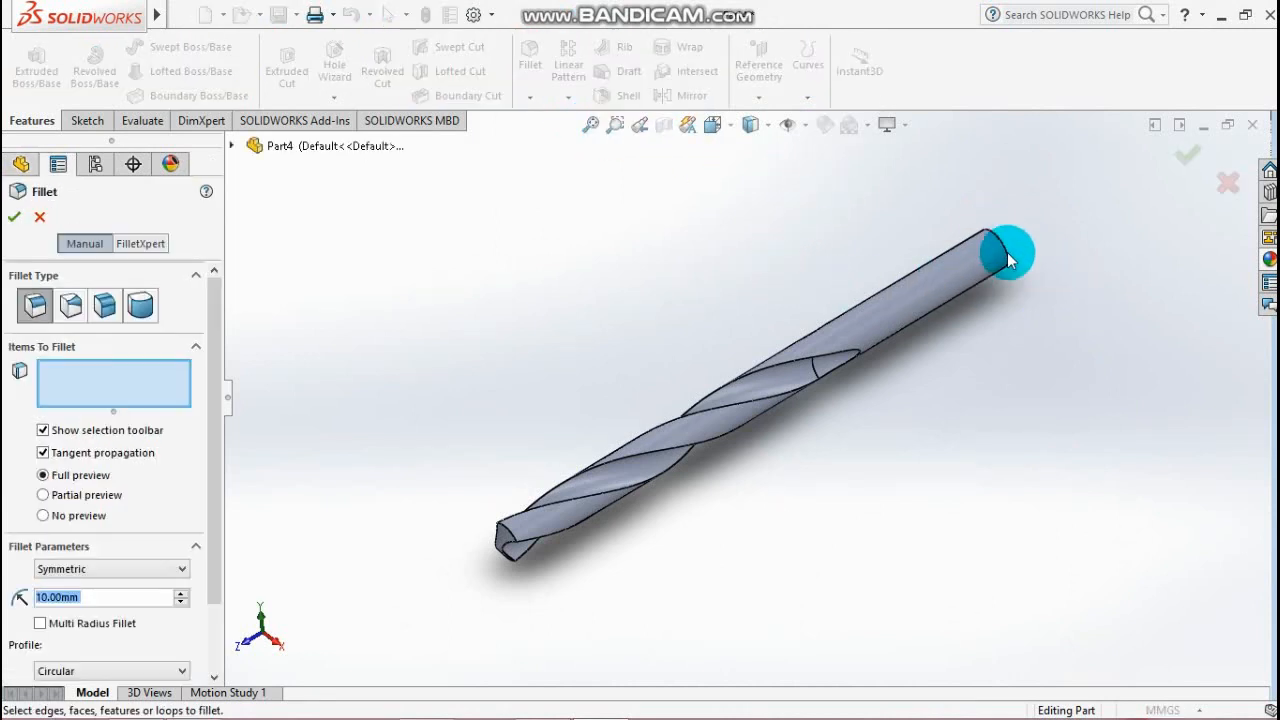
pyautogui.moveTo(1008, 258)
pyautogui.mouseDown(button='middle')
pyautogui.moveTo(994, 280)
pyautogui.moveTo(1017, 238)
pyautogui.mouseUp(button='middle')
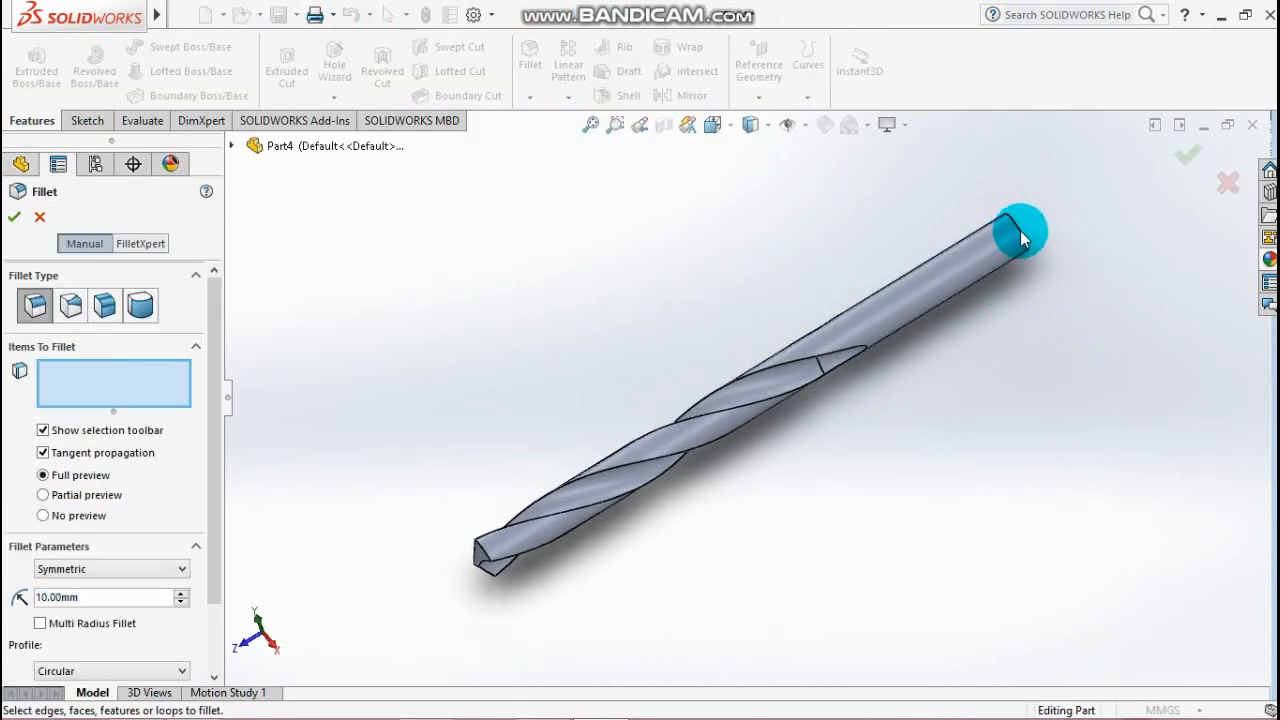
pyautogui.click(1020, 237)
pyautogui.doubleClick(95, 600)
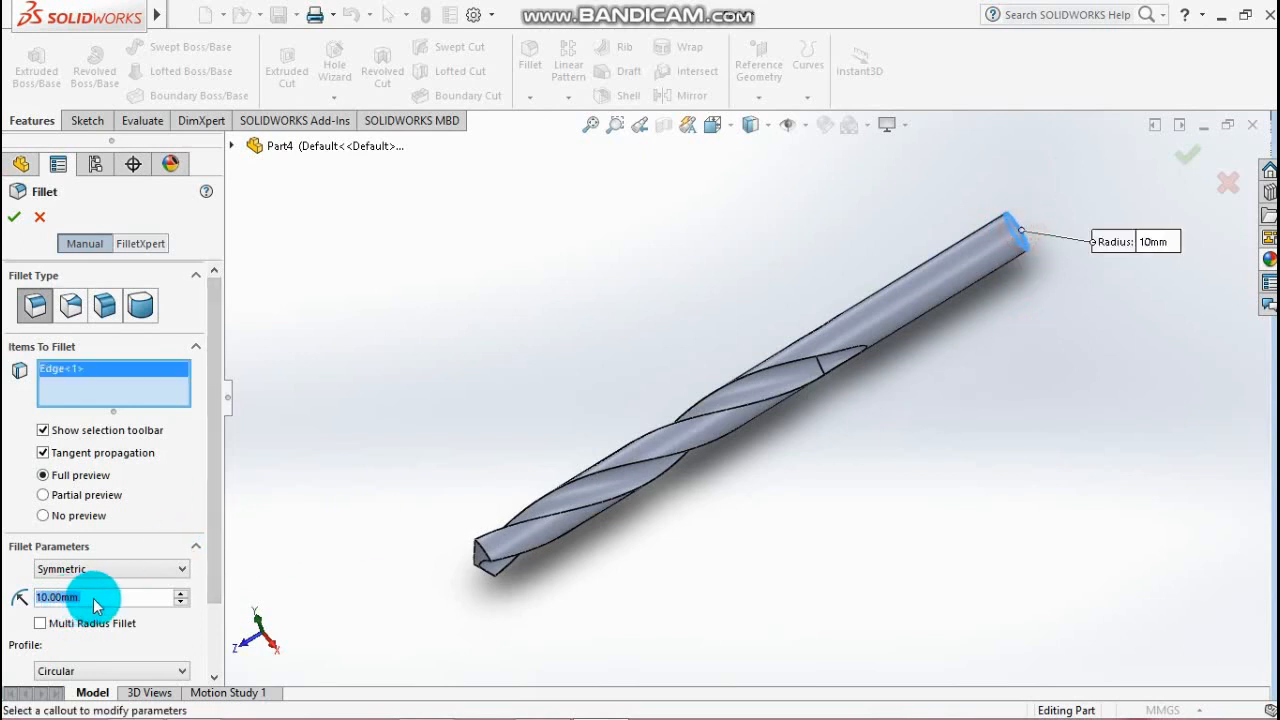
pyautogui.write('1')
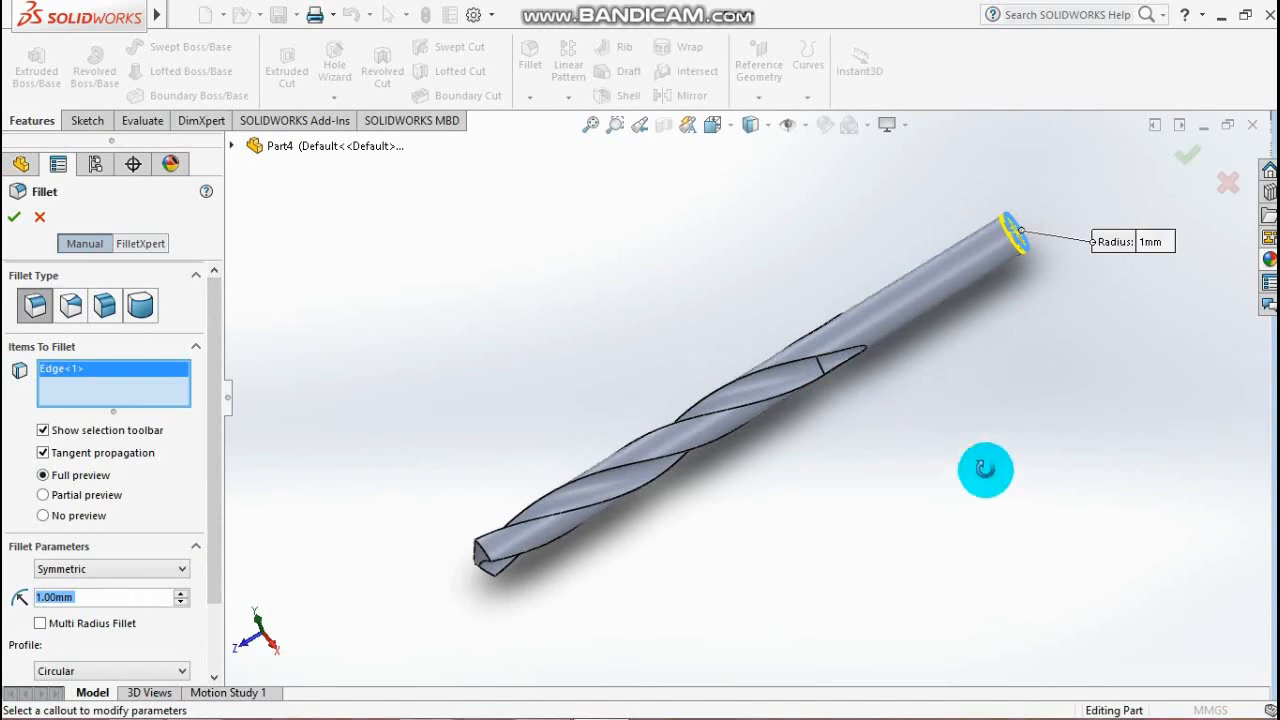
pyautogui.moveTo(986, 466); pyautogui.dragTo(1036, 378, button='middle')
pyautogui.click(1192, 155)
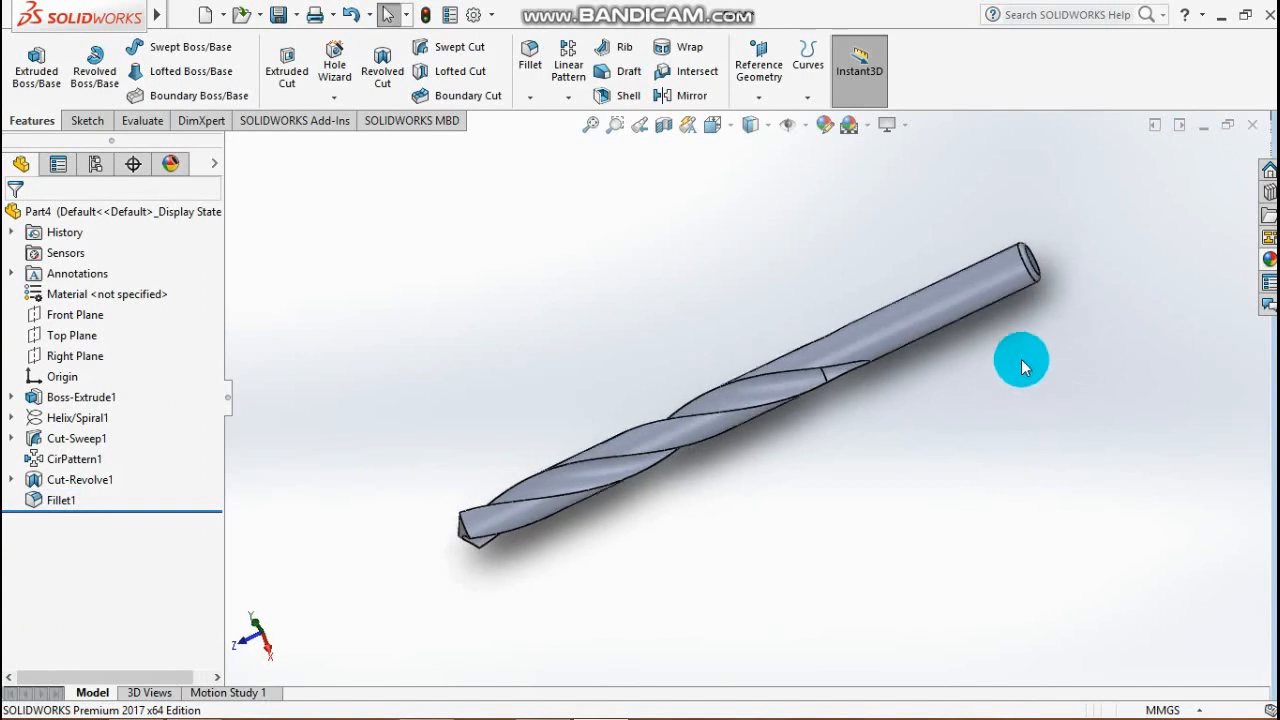
# - Browse the bronze appearances and apply polished bronze to the drill
pyautogui.click(1268, 258)
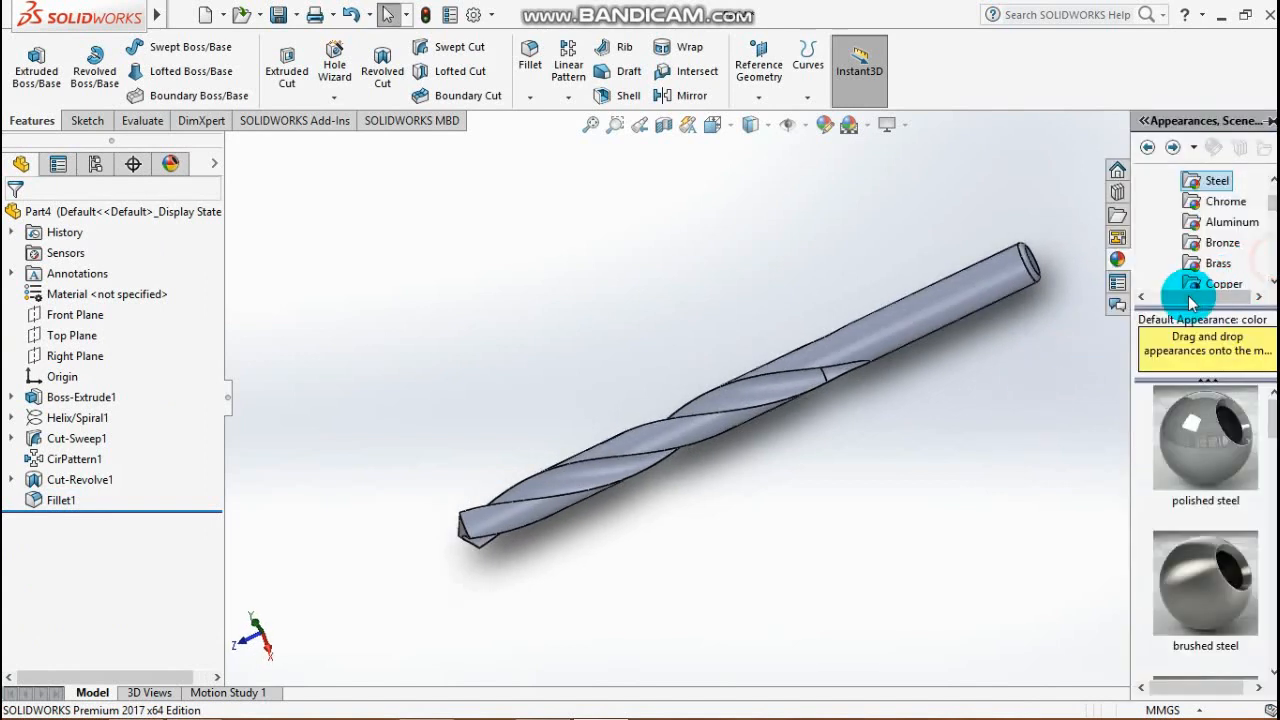
pyautogui.click(1222, 242)
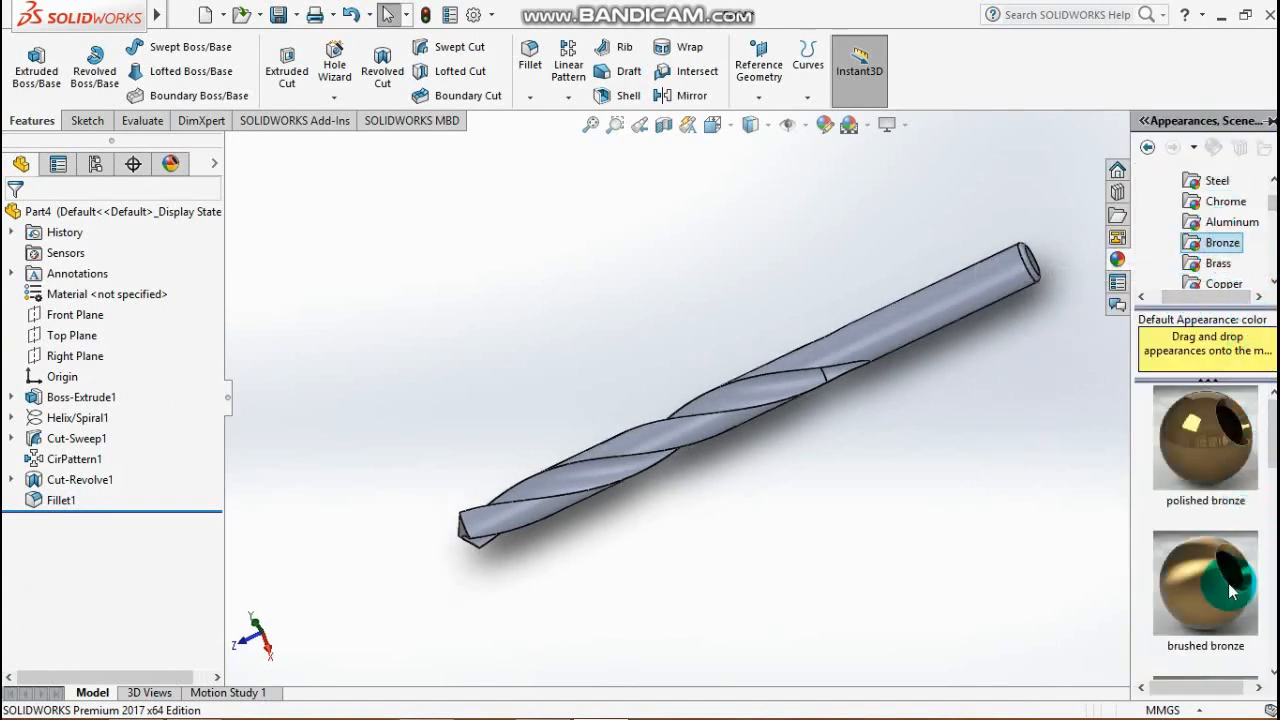
pyautogui.scroll(-10, 1224, 560)
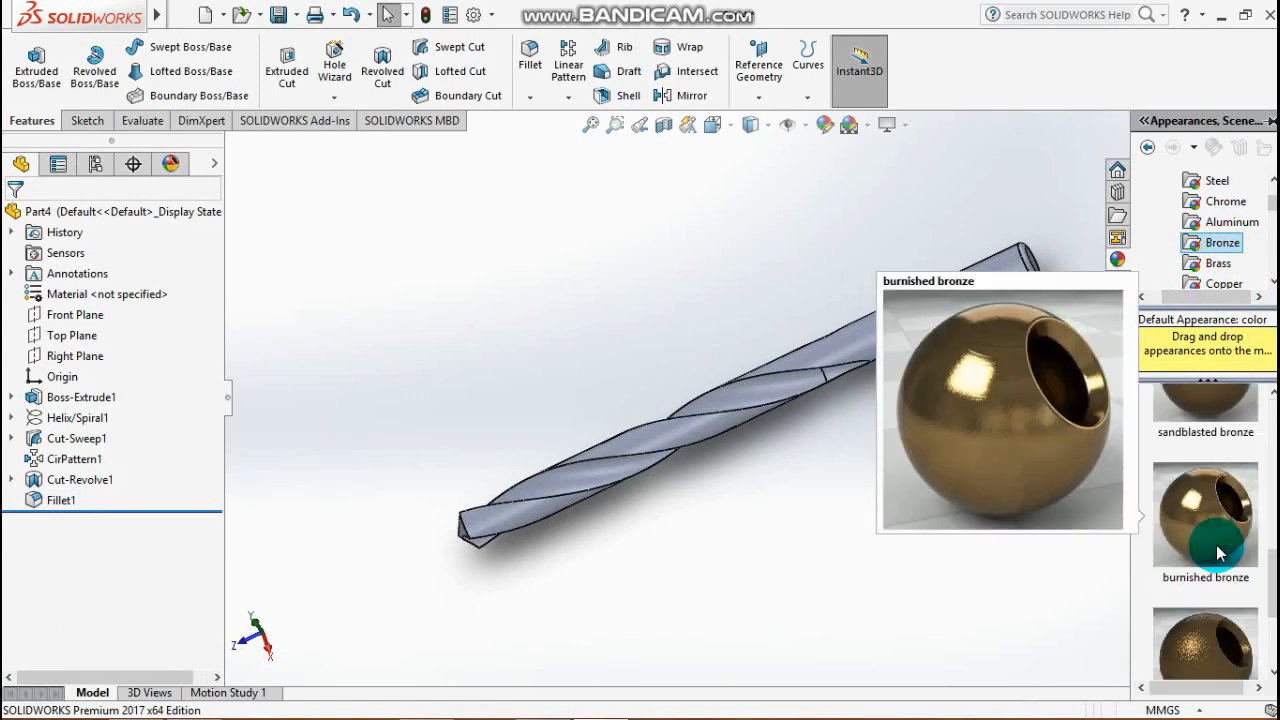
pyautogui.scroll(-2, 1217, 540)
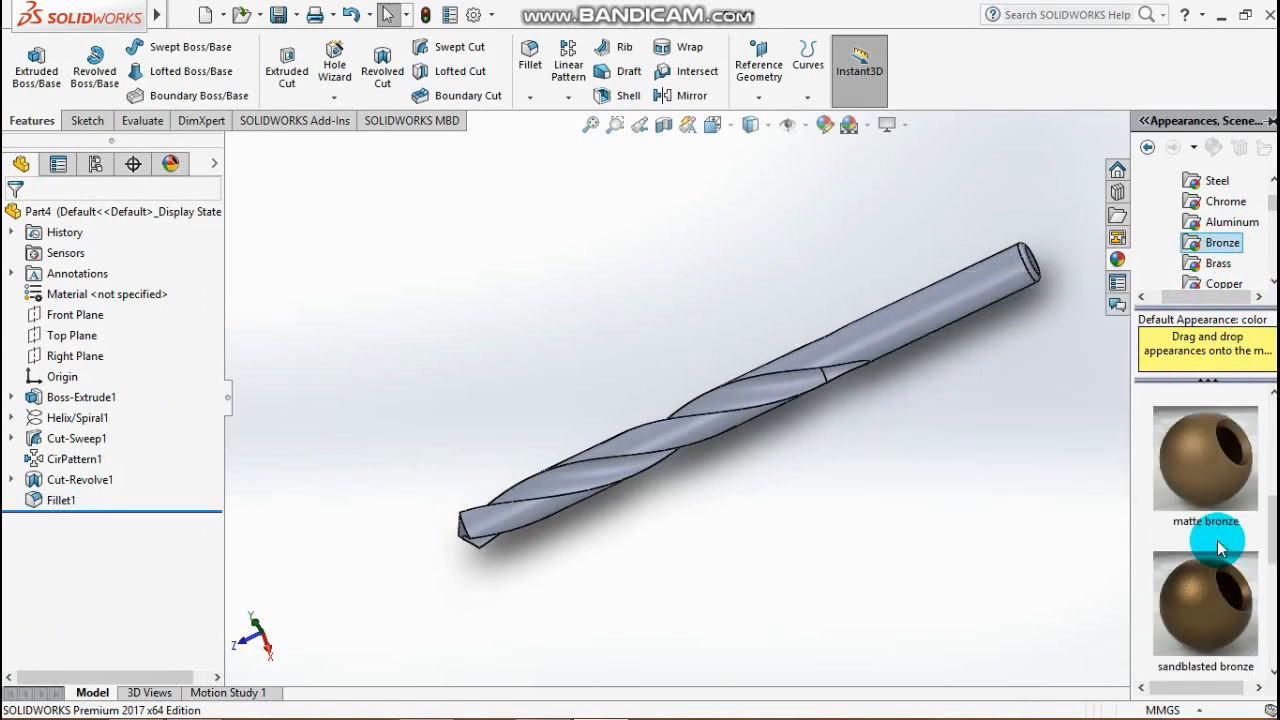
pyautogui.scroll(4, 1217, 540)
pyautogui.scroll(-4, 1217, 540)
pyautogui.scroll(5, 1217, 540)
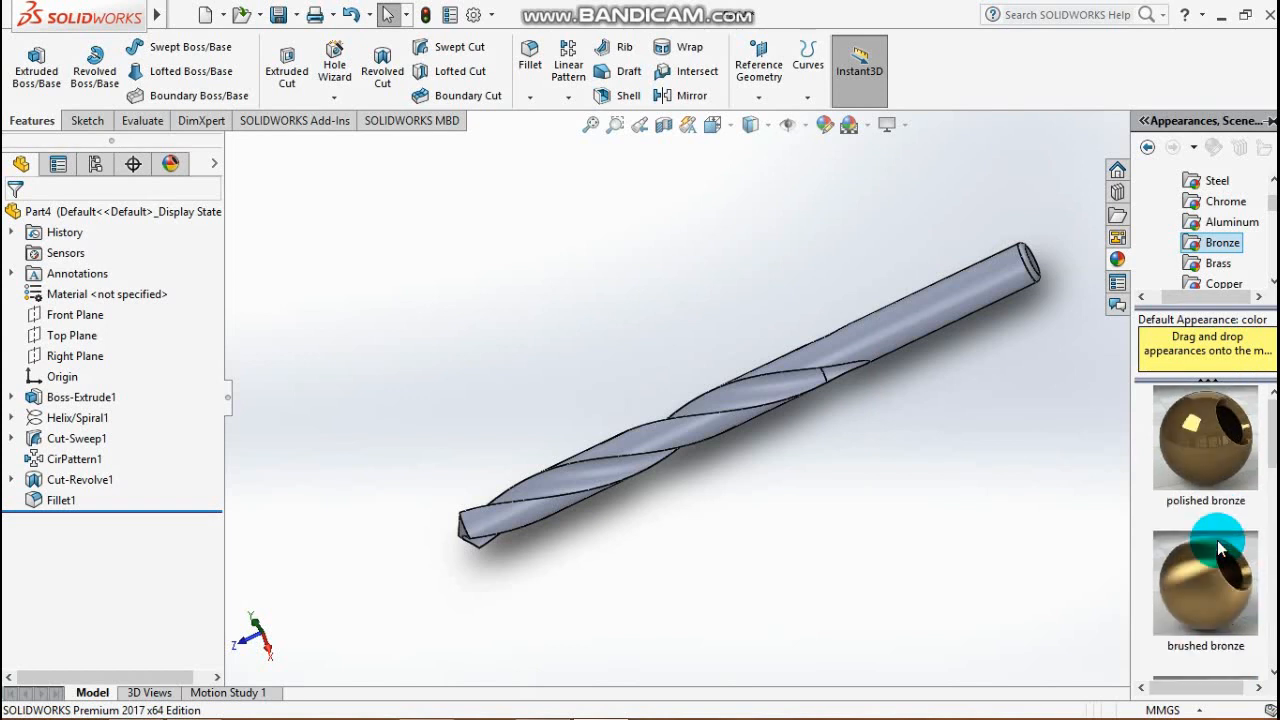
pyautogui.doubleClick(1215, 433)
pyautogui.moveTo(1098, 447); pyautogui.dragTo(1031, 429, button='middle')
# - Apply the burnished bronze appearance to the whole drill and close the appearance library
pyautogui.scroll(-1, 1215, 540)
pyautogui.scroll(-1, 1215, 560)
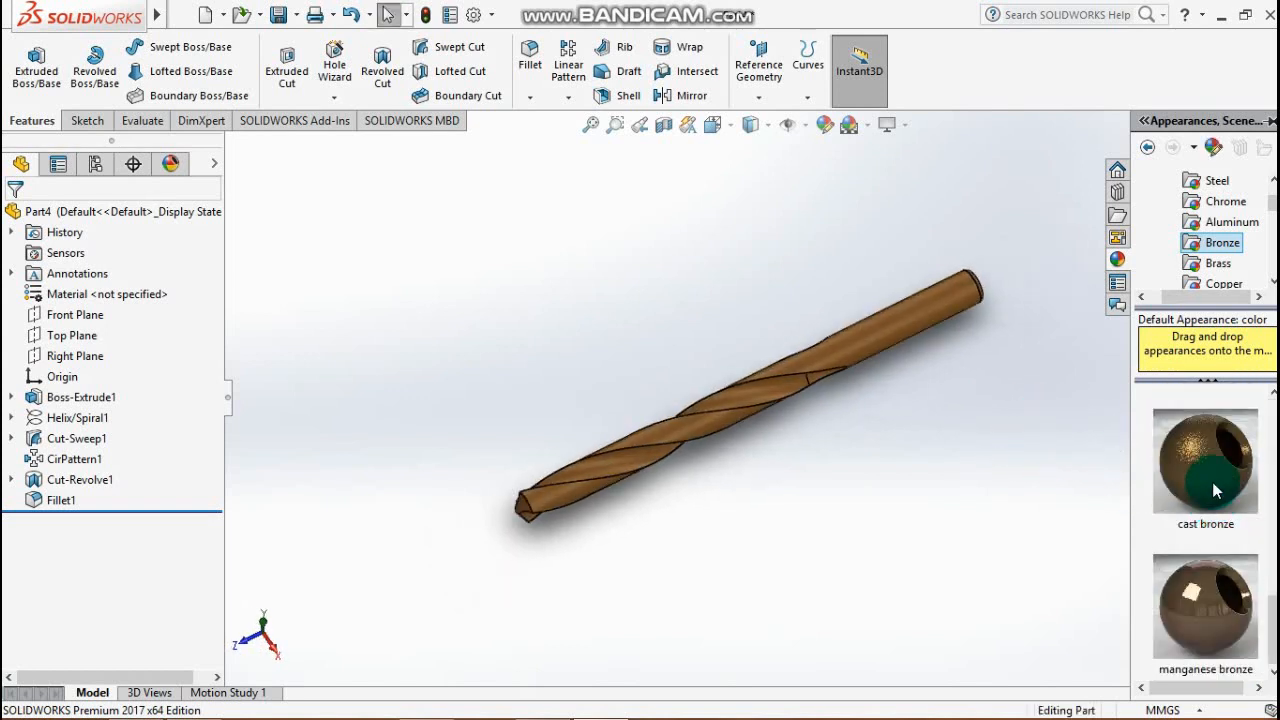
pyautogui.scroll(1, 1215, 485)
pyautogui.doubleClick(1219, 513)
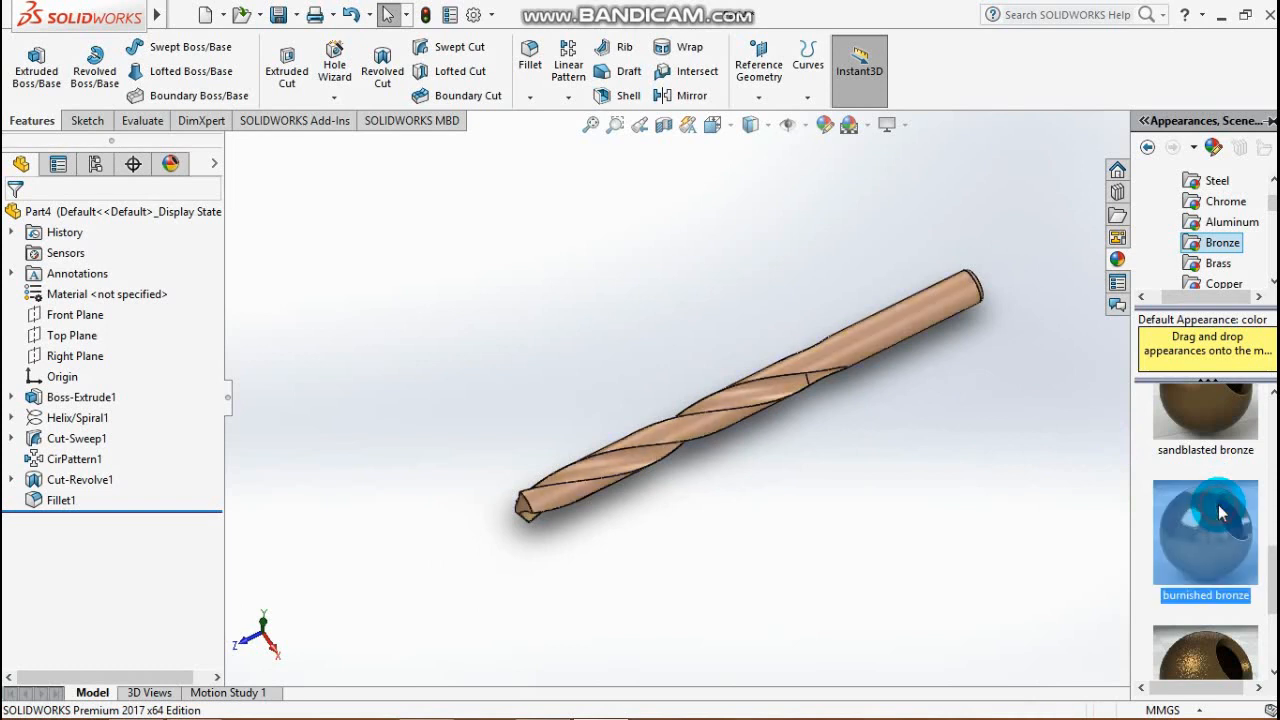
pyautogui.scroll(-1, 1153, 499)
pyautogui.click(1031, 429)
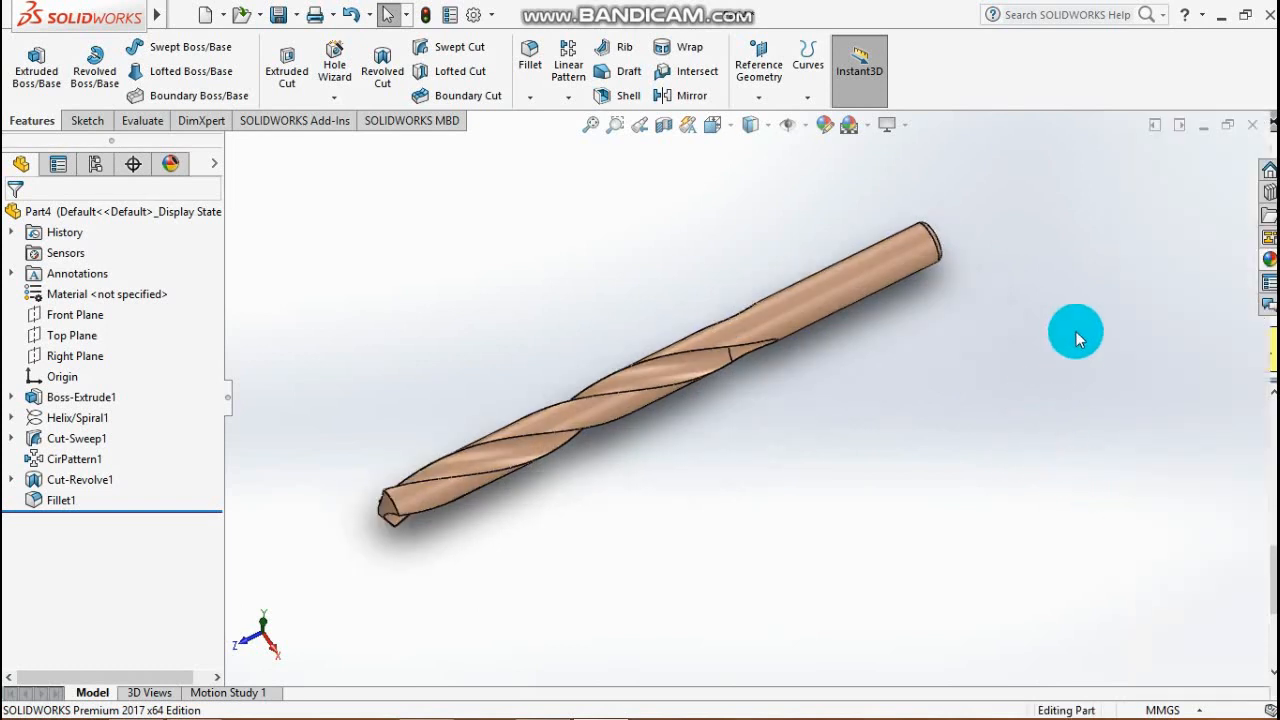
# - Orient the drill to the isometric view and save the part as Drill Bit in the part soliwork folder
pyautogui.moveTo(1077, 339); pyautogui.dragTo(943, 363, button='middle')
pyautogui.press('space')
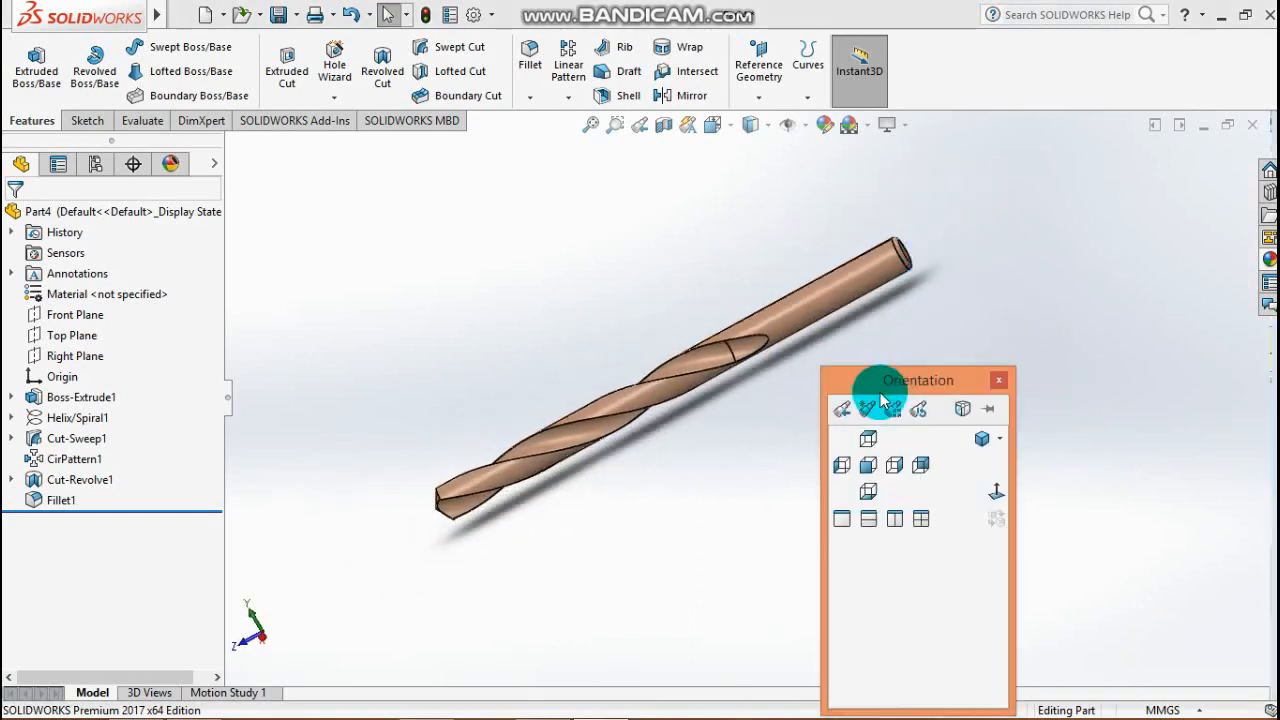
pyautogui.click(982, 439)
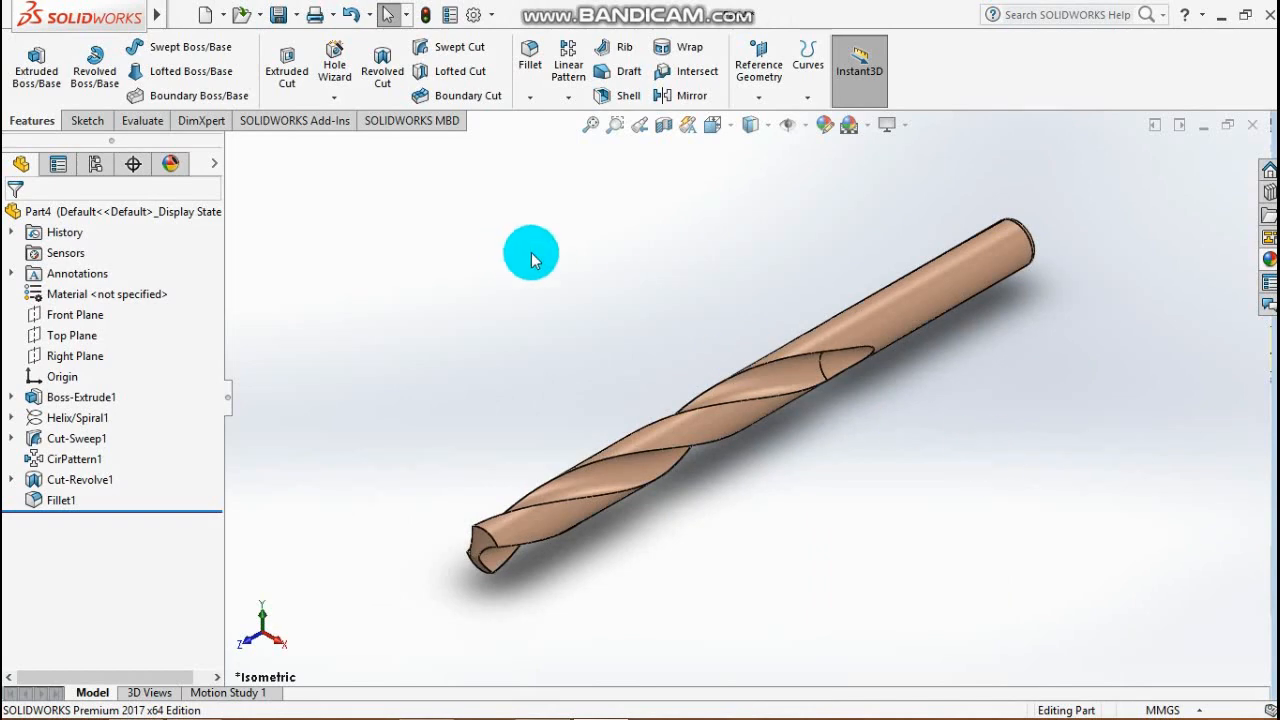
pyautogui.click(214, 14)
pyautogui.click(373, 258)
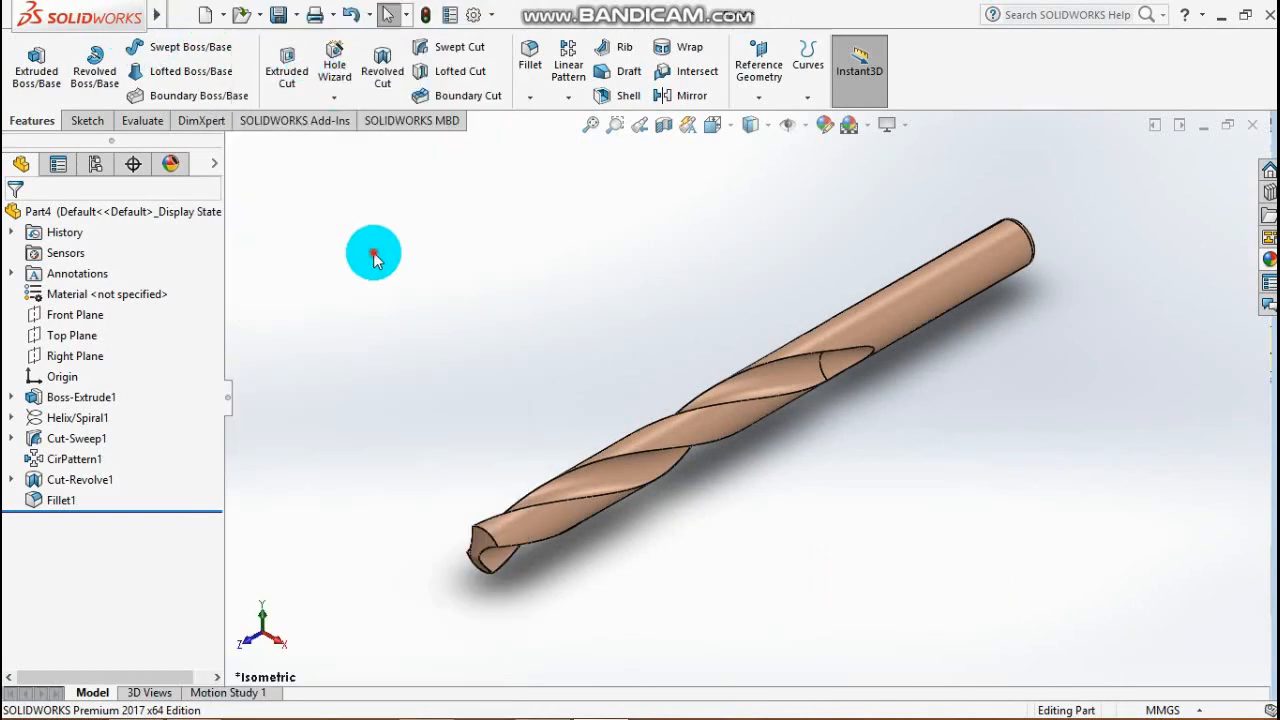
pyautogui.click(259, 14)
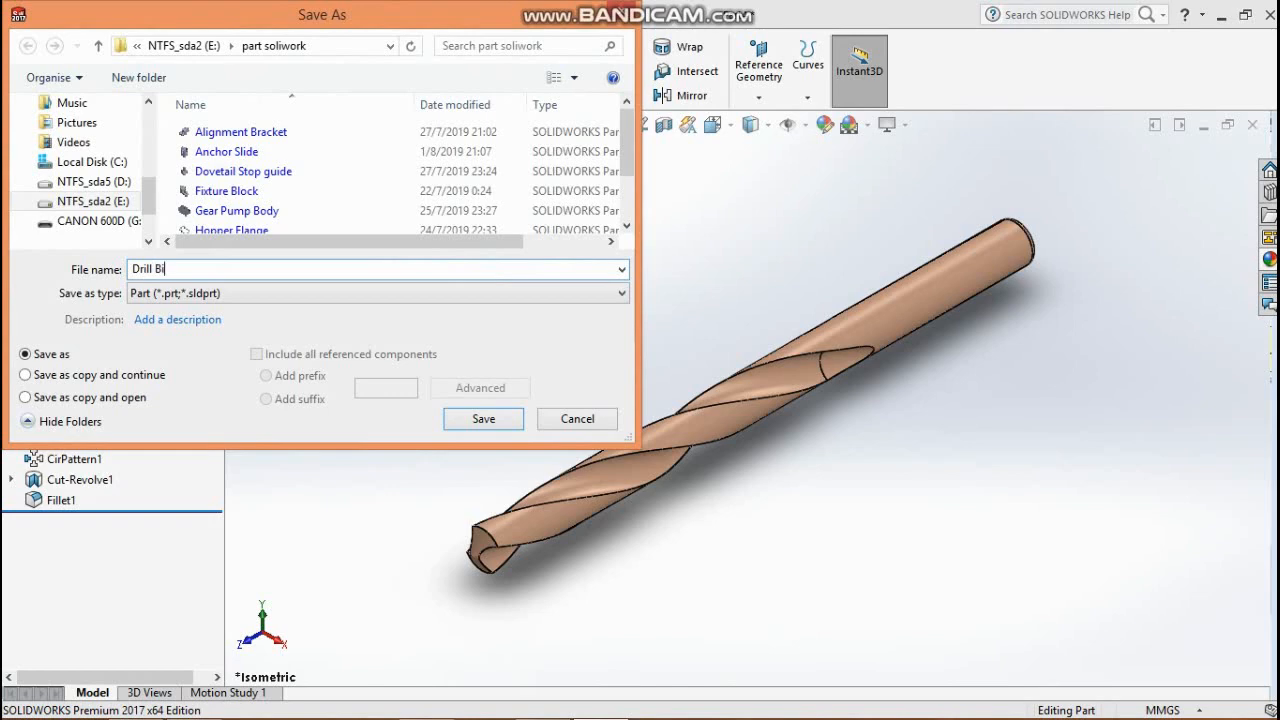
pyautogui.click(482, 419)
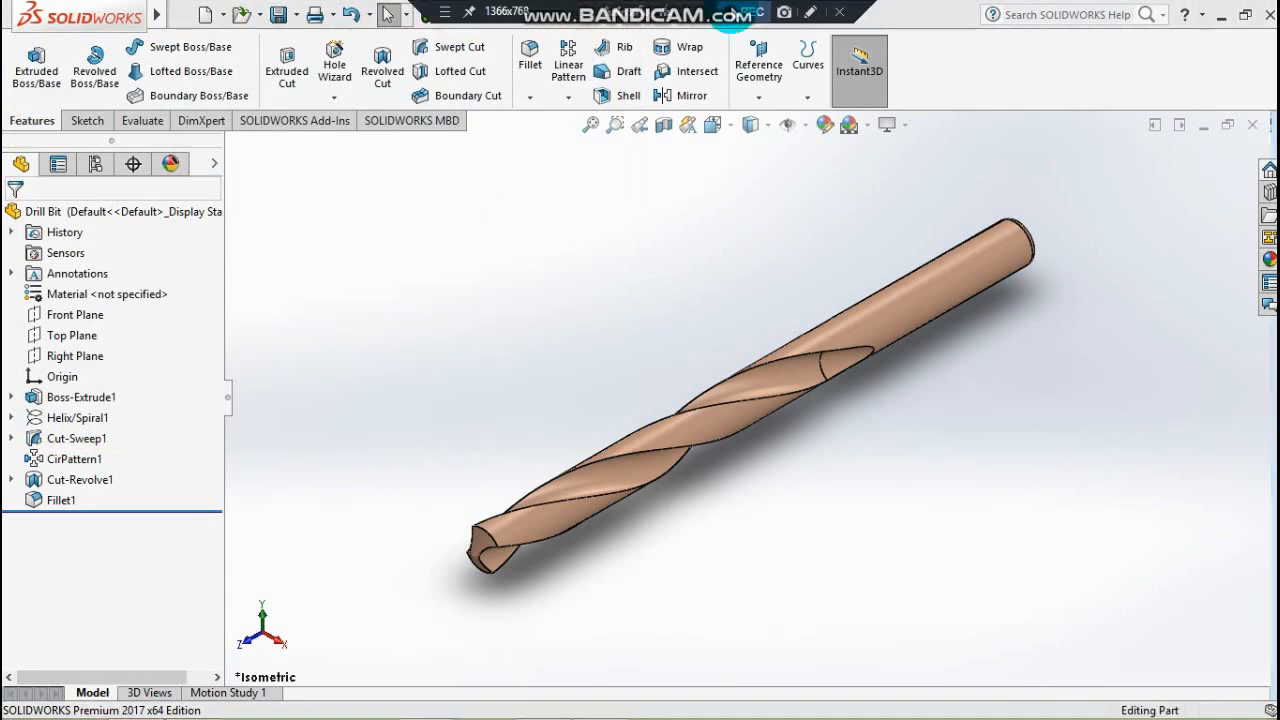
# - Create a new drawing document on a standard A4 (ISO) sheet with the sheet format displayed
pyautogui.click(183, 15)
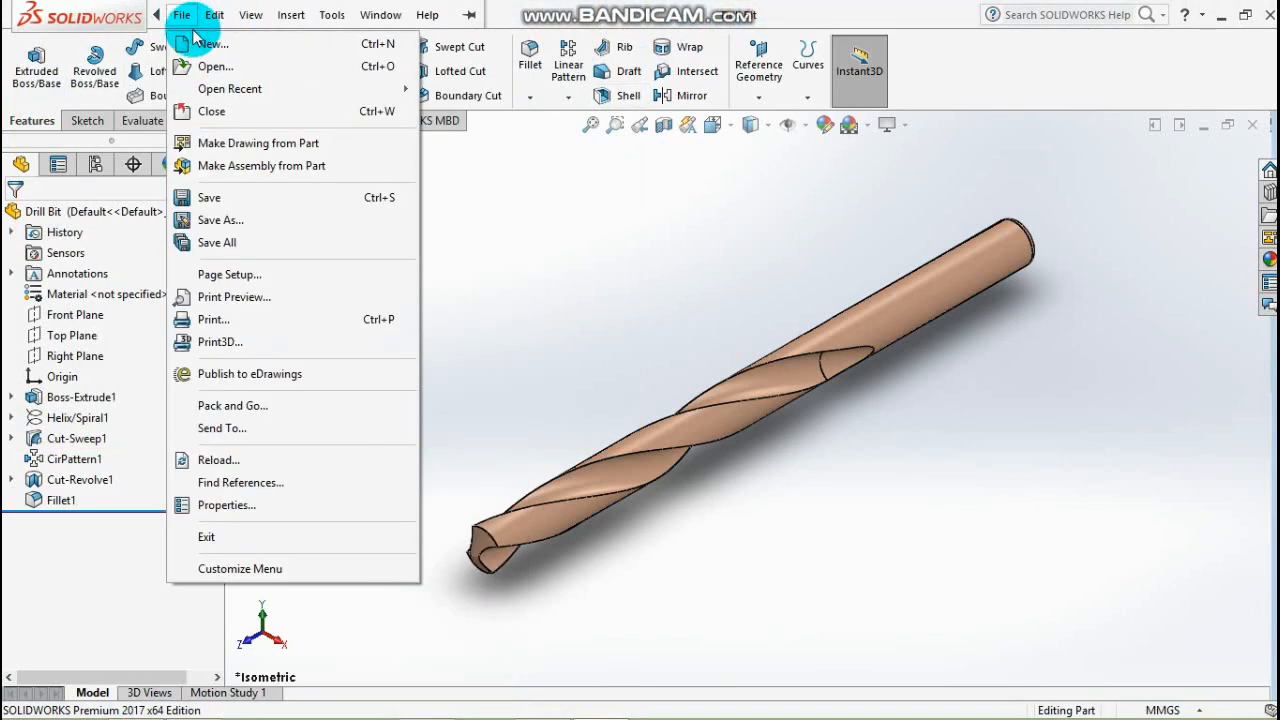
pyautogui.click(208, 44)
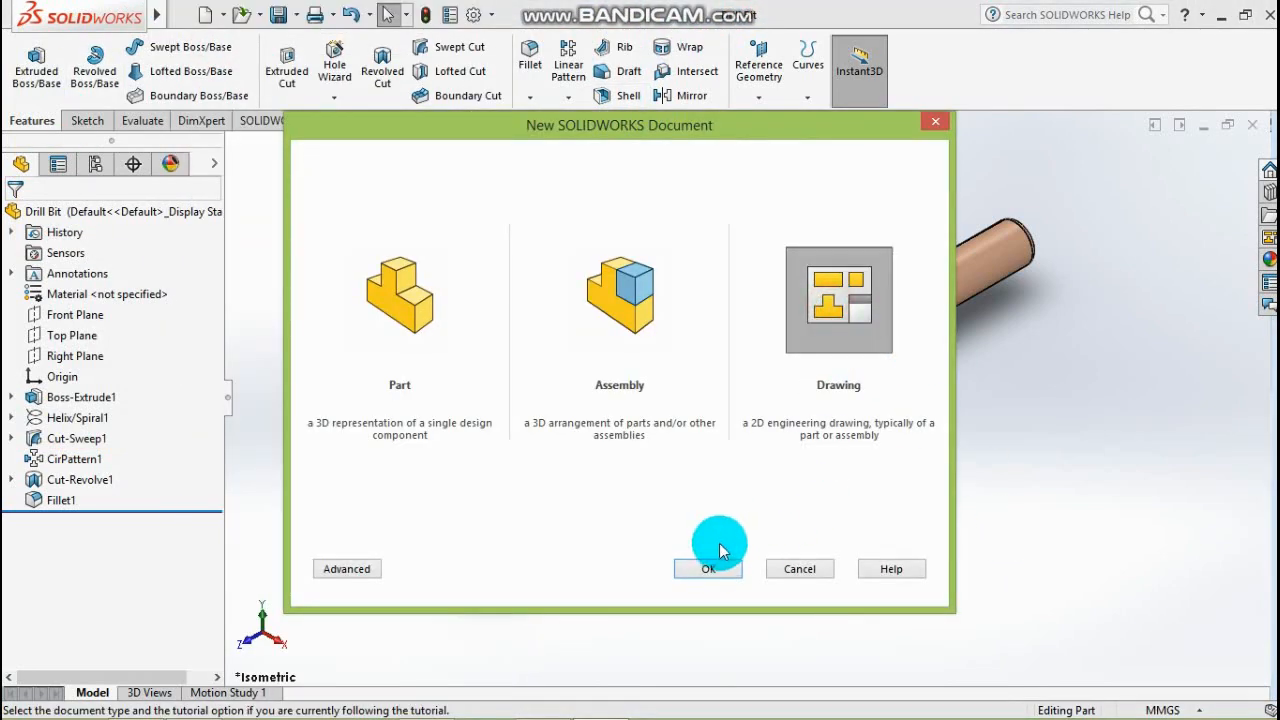
pyautogui.click(714, 565)
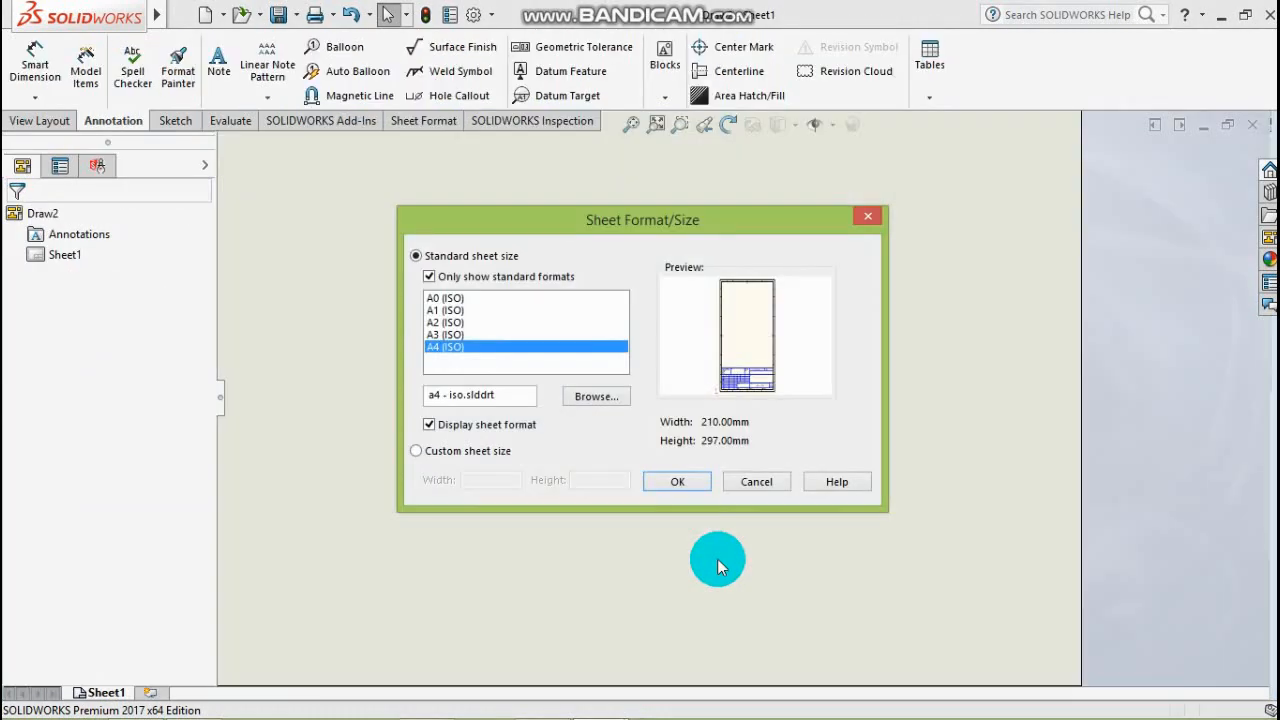
pyautogui.click(678, 482)
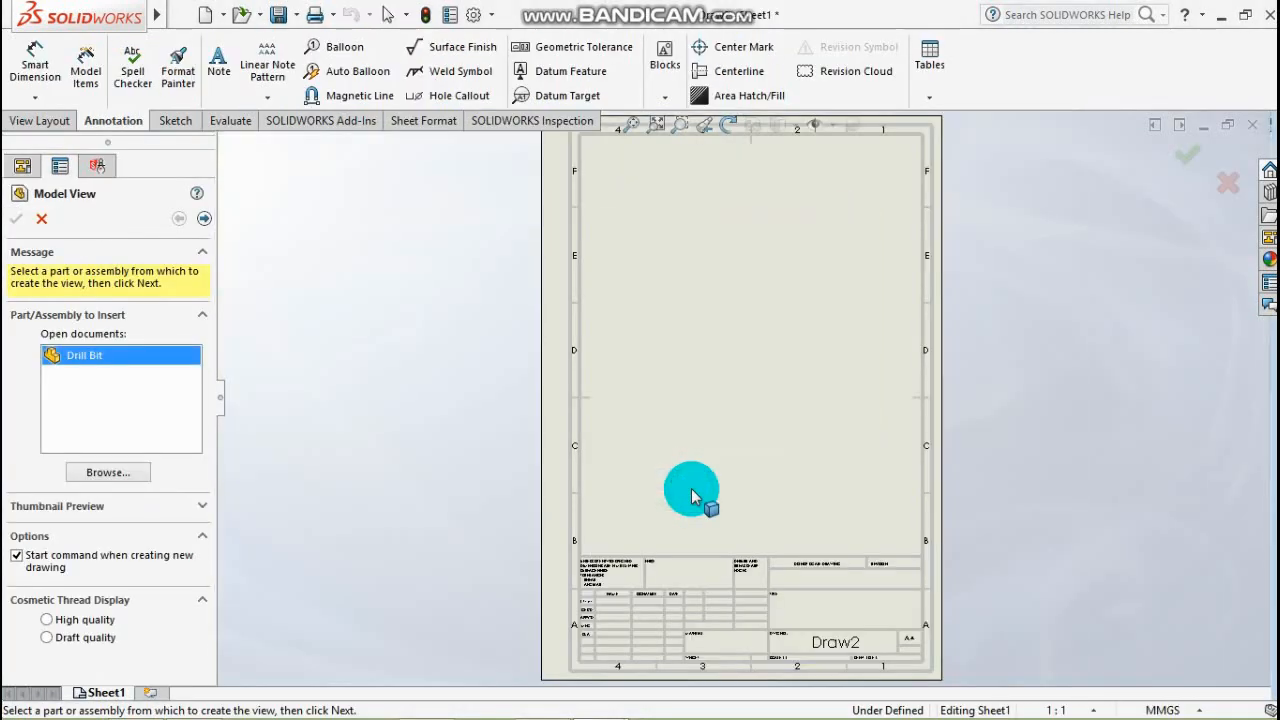
# - Place an isometric model view of Drill Bit, shaded with edges at a custom 1:1 scale, in the sheet's upper-right area
pyautogui.doubleClick(128, 358)
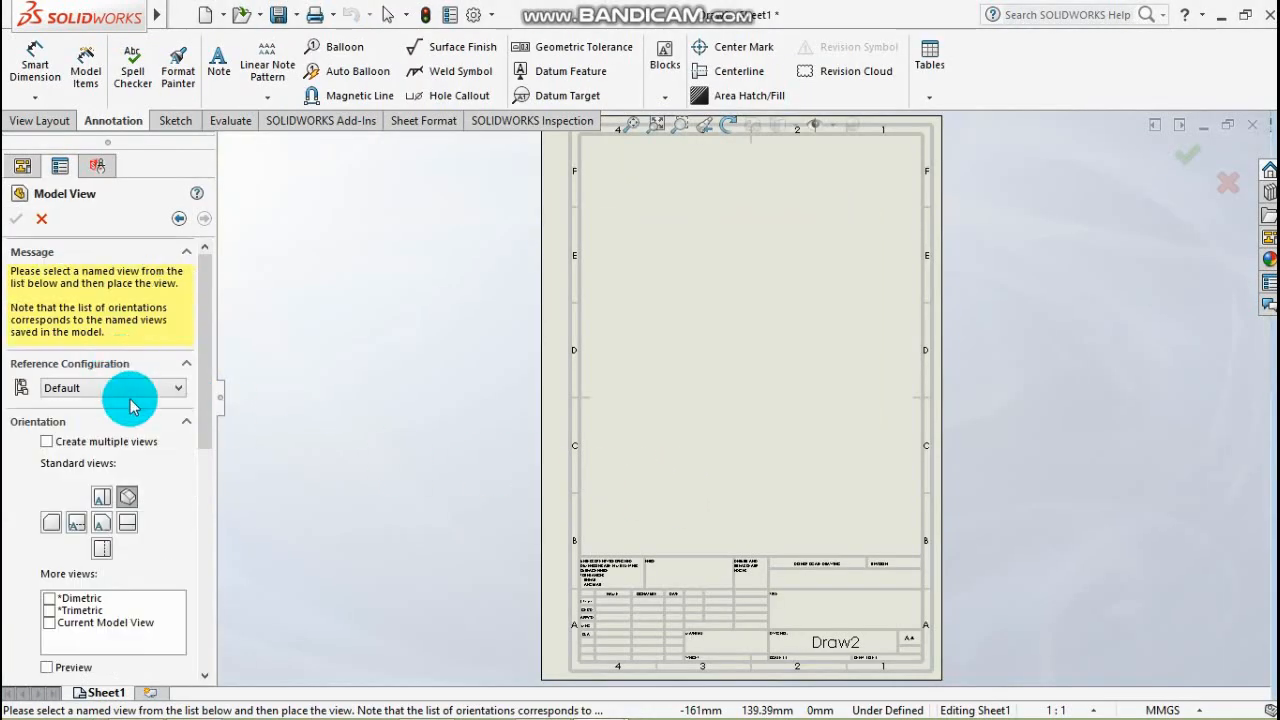
pyautogui.moveTo(202, 400); pyautogui.dragTo(208, 585)
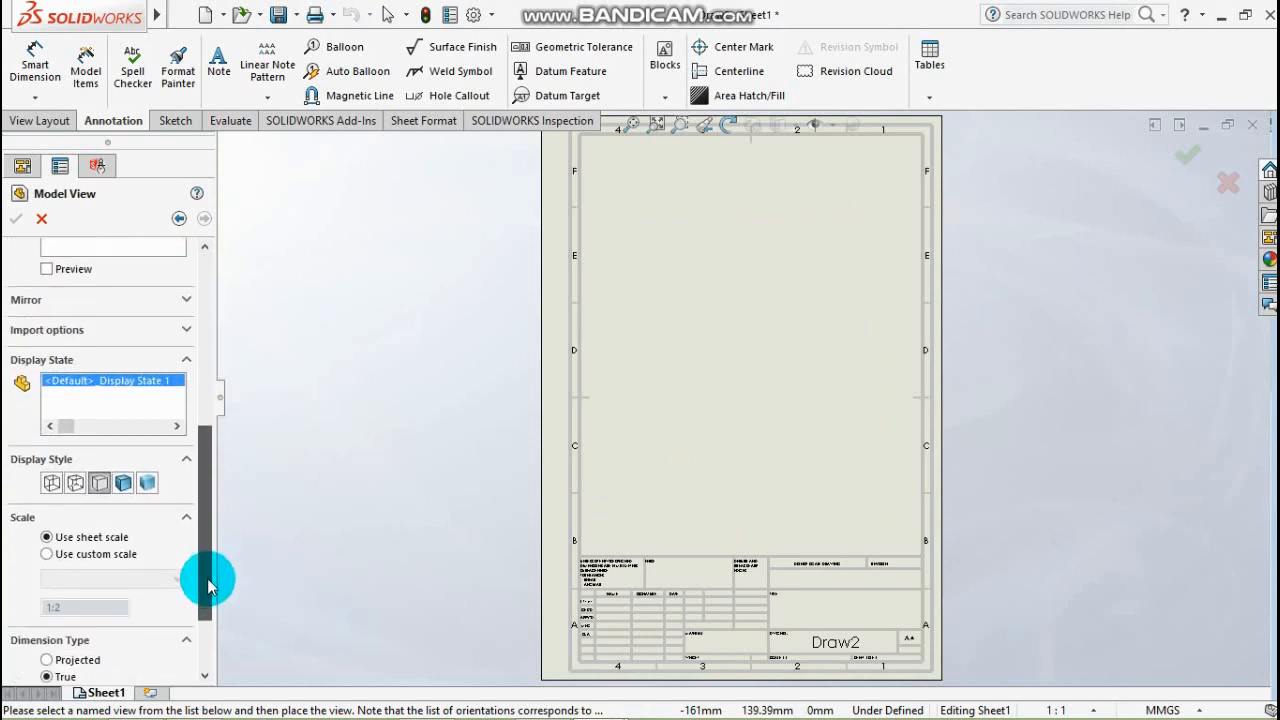
pyautogui.click(123, 494)
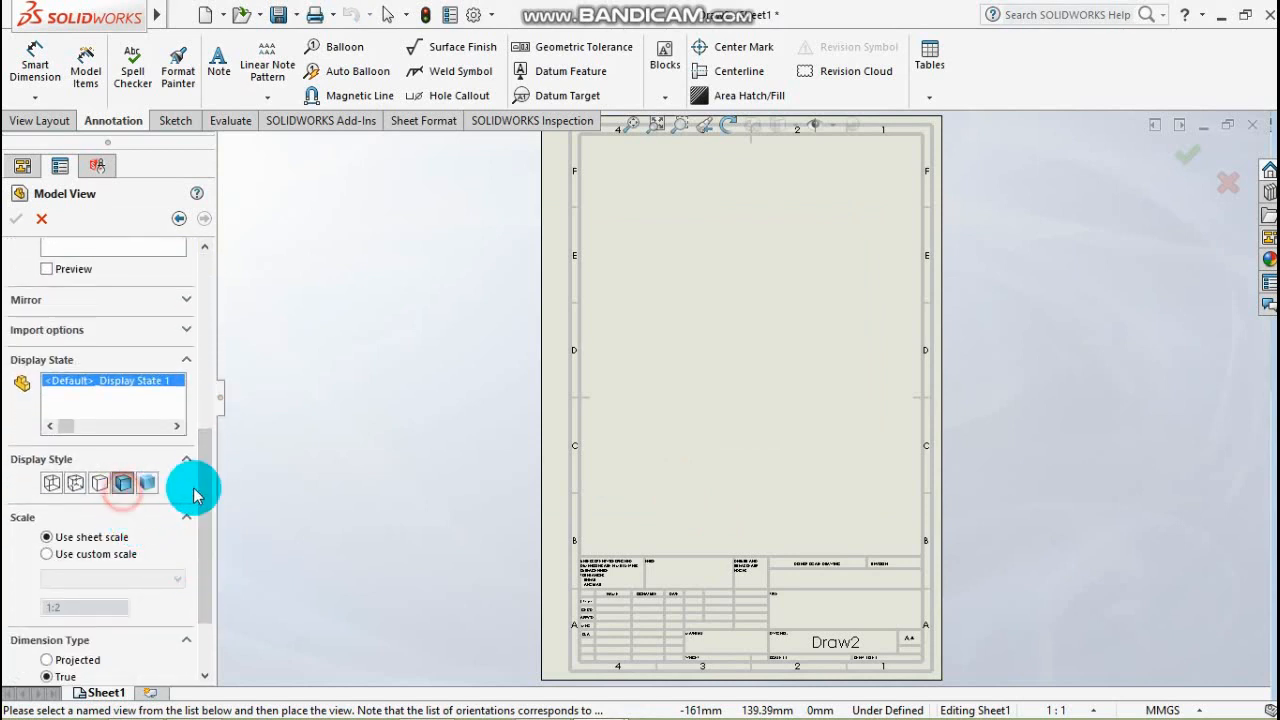
pyautogui.click(85, 579)
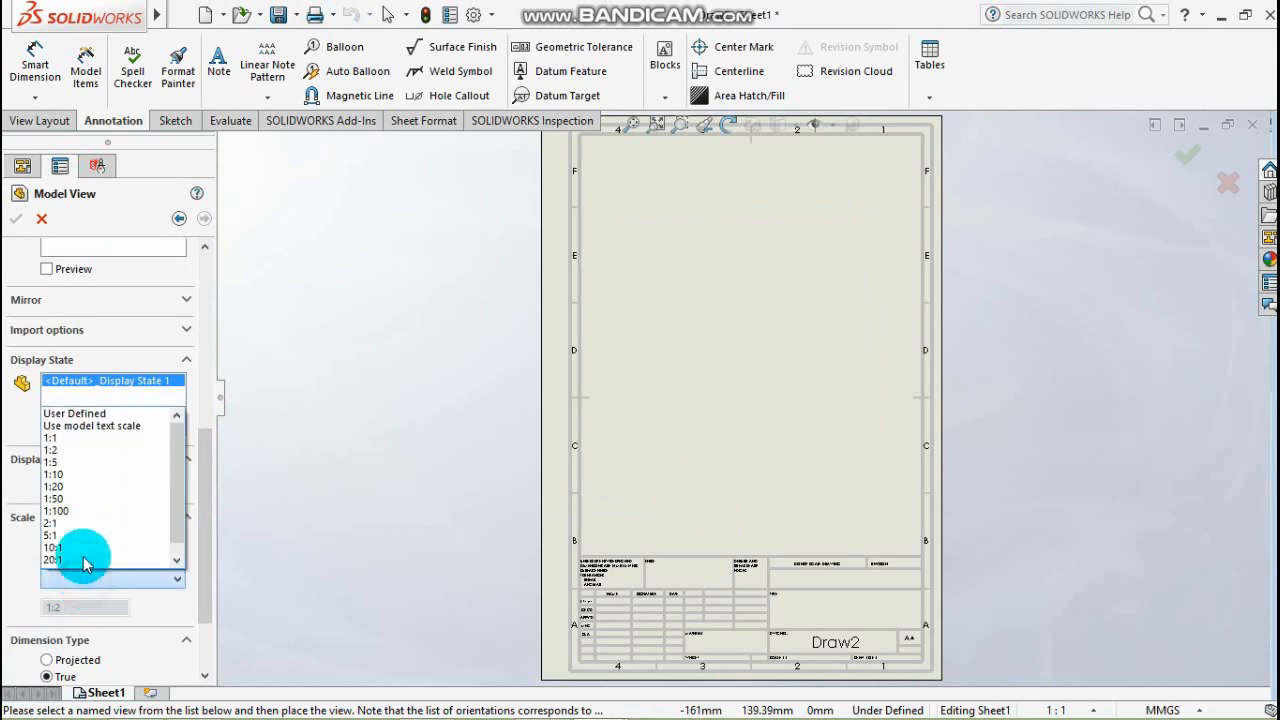
pyautogui.click(63, 442)
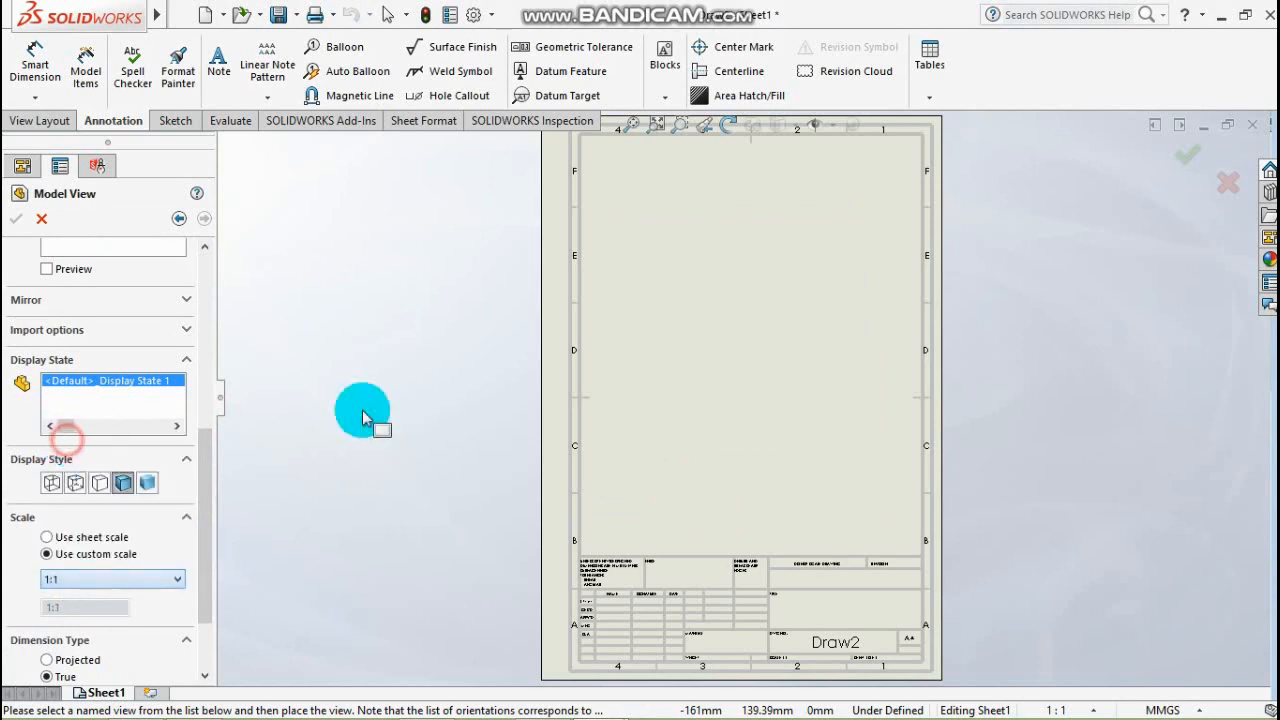
pyautogui.click(820, 222)
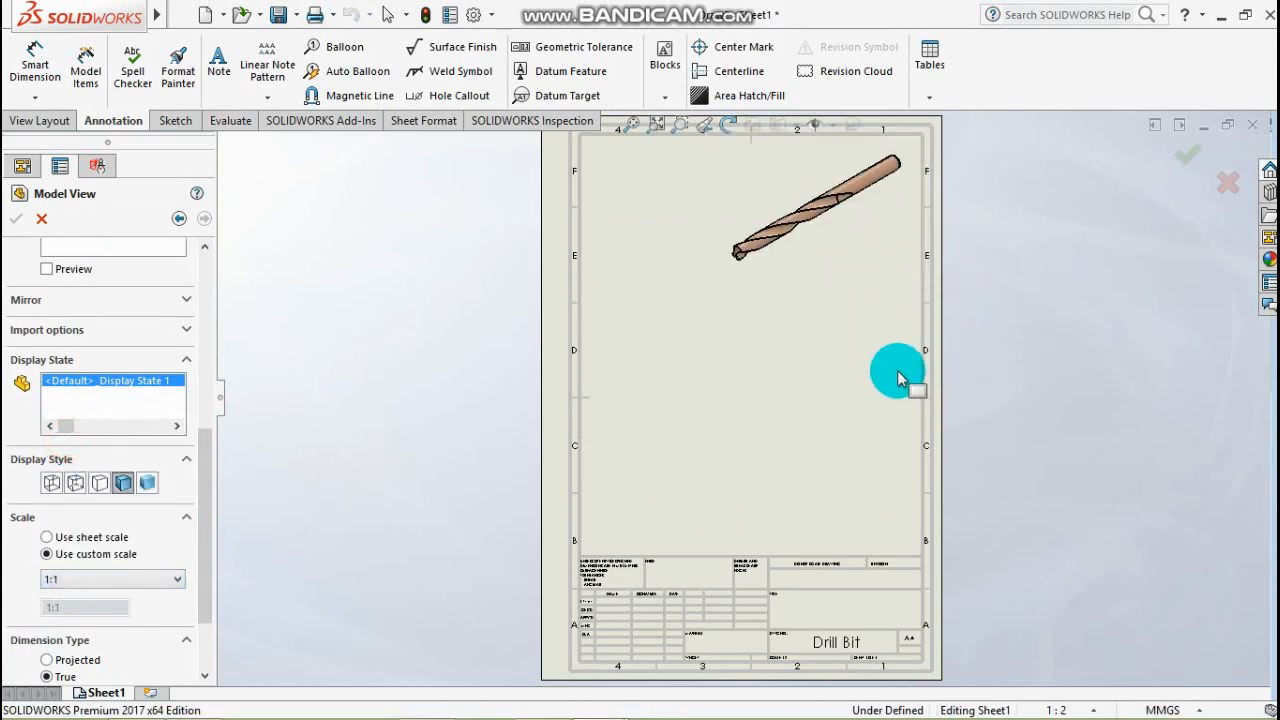
pyautogui.click(777, 229)
pyautogui.scroll(2, 835, 345)
pyautogui.scroll(-3, 848, 444)
pyautogui.scroll(1, 825, 455)
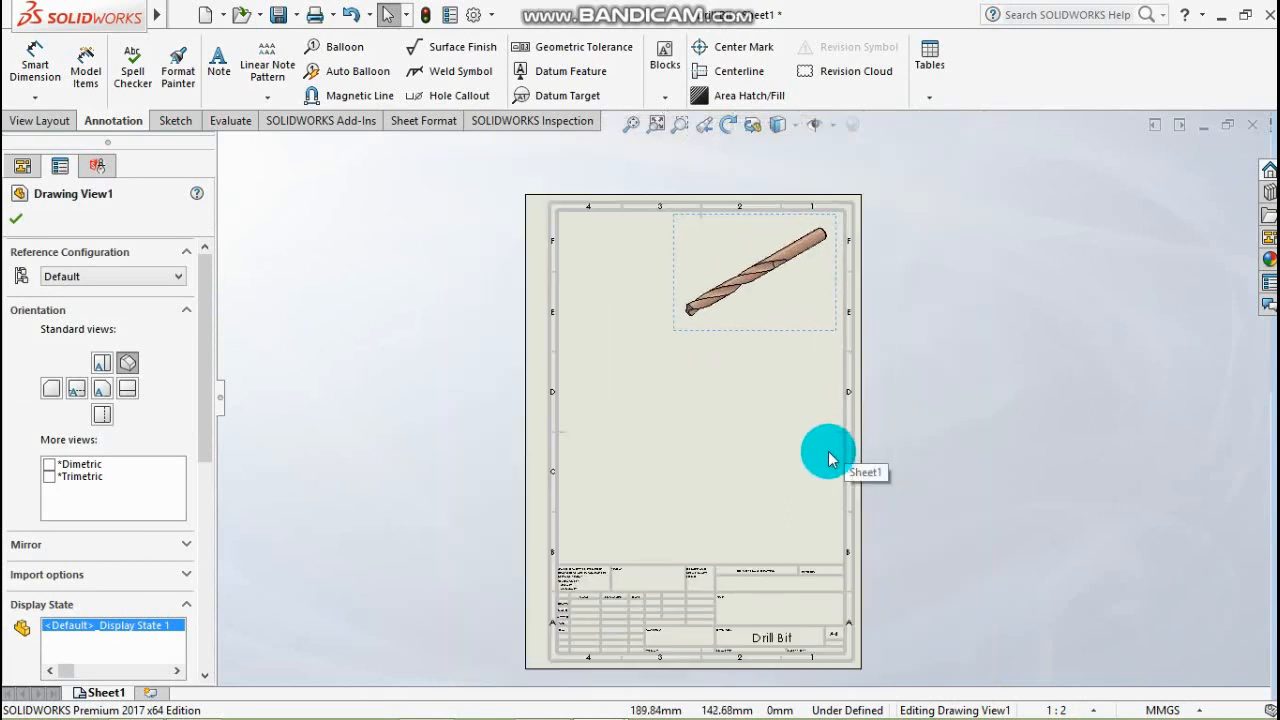
pyautogui.click(16, 222)
# - Insert the standard three views of the Drill Bit part on the sheet
pyautogui.click(35, 121)
pyautogui.click(31, 65)
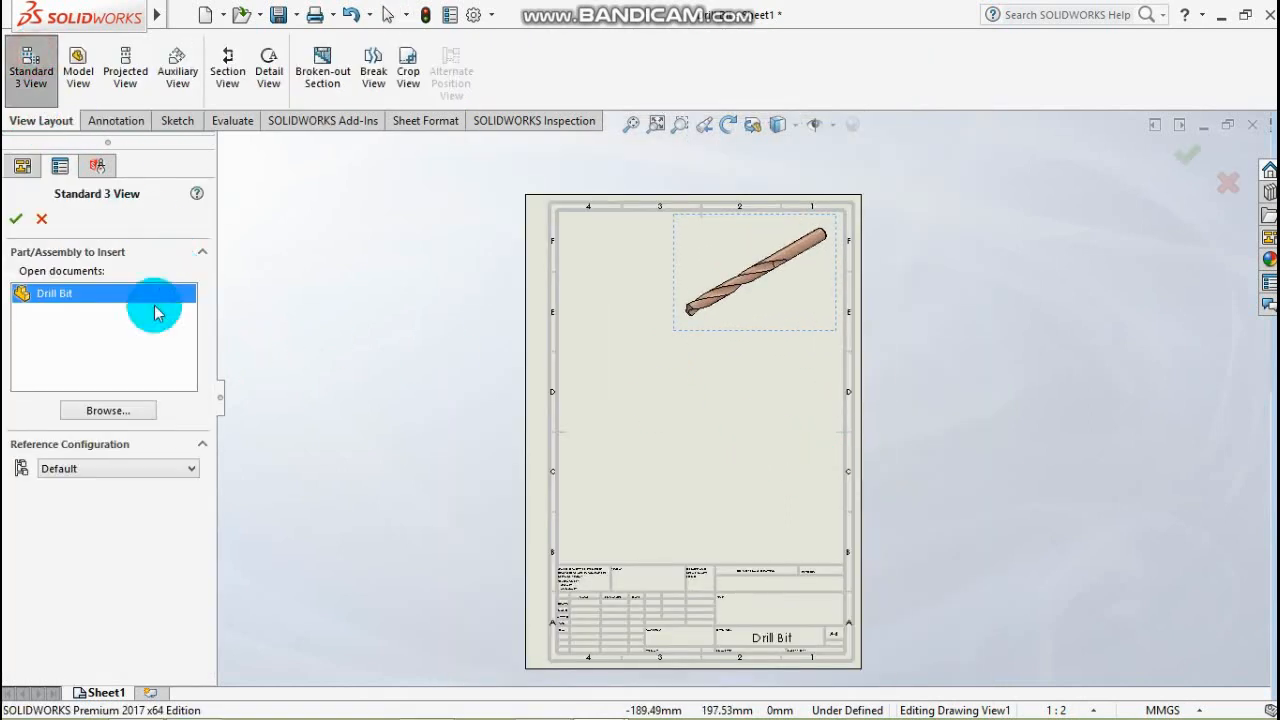
pyautogui.doubleClick(47, 297)
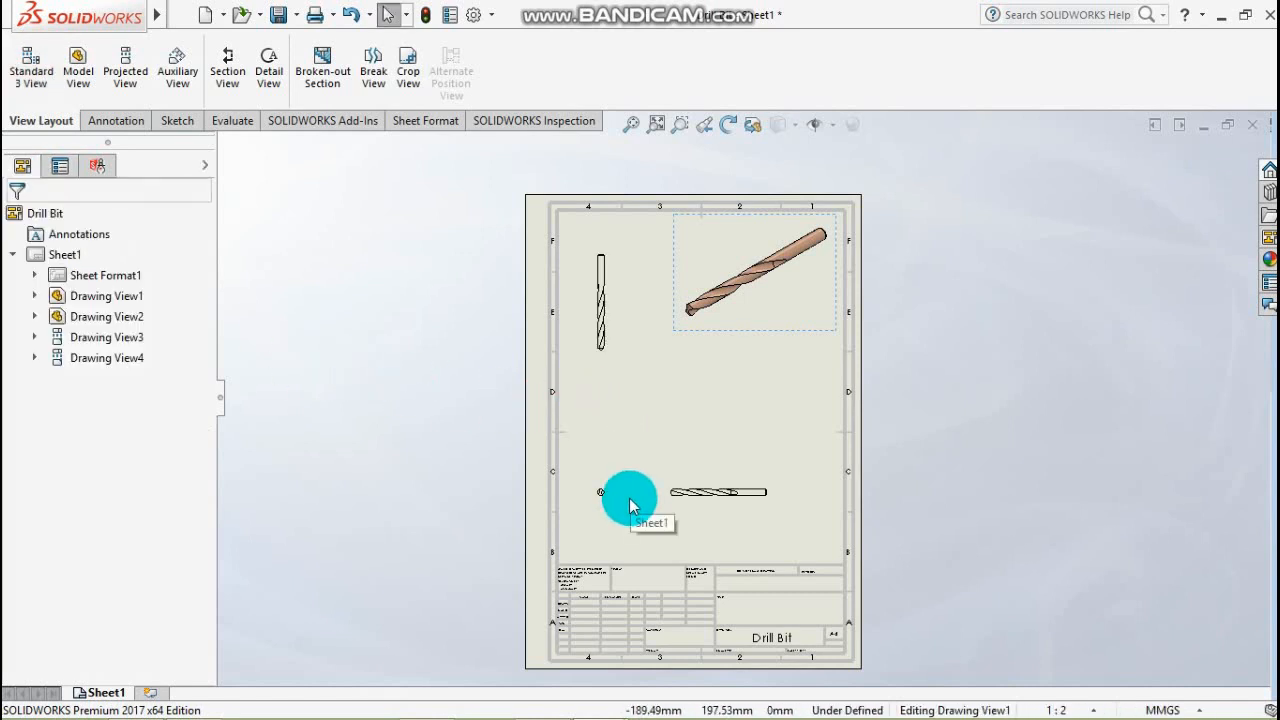
# - Change the orientation of the small end-on front view to Top and accept the effect on its dependent views
pyautogui.scroll(-2, 657, 422)
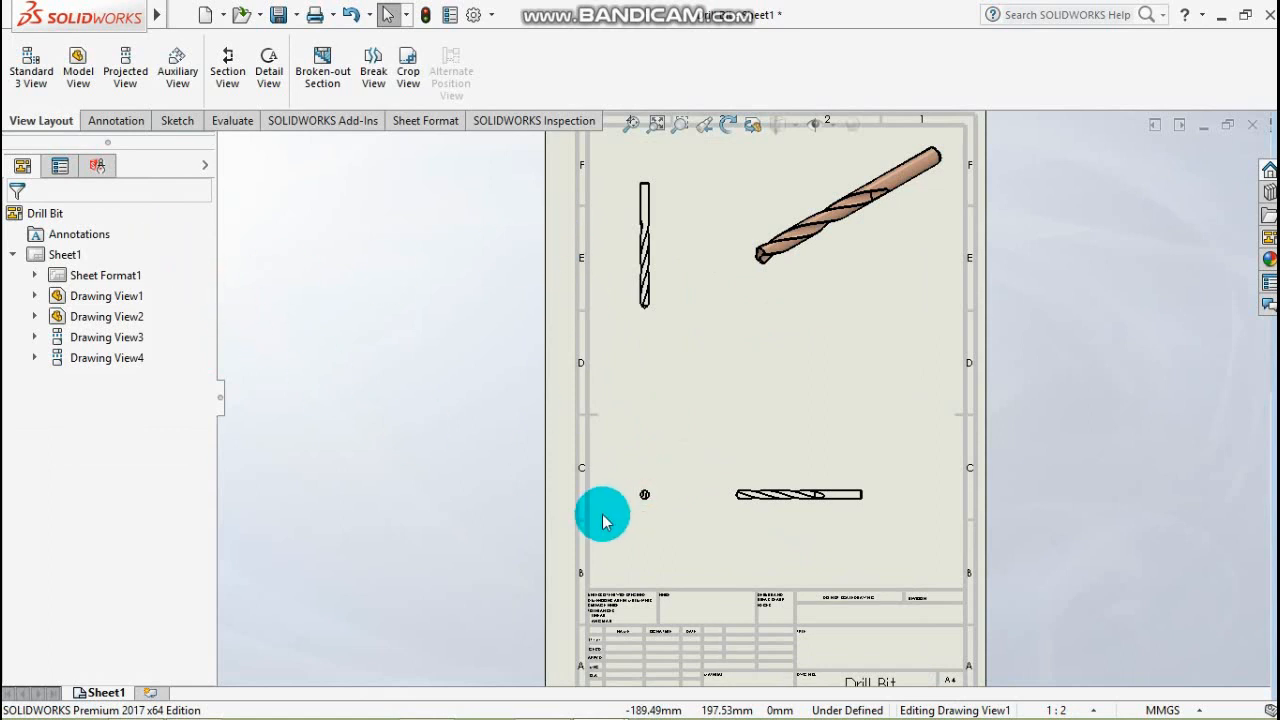
pyautogui.click(645, 494)
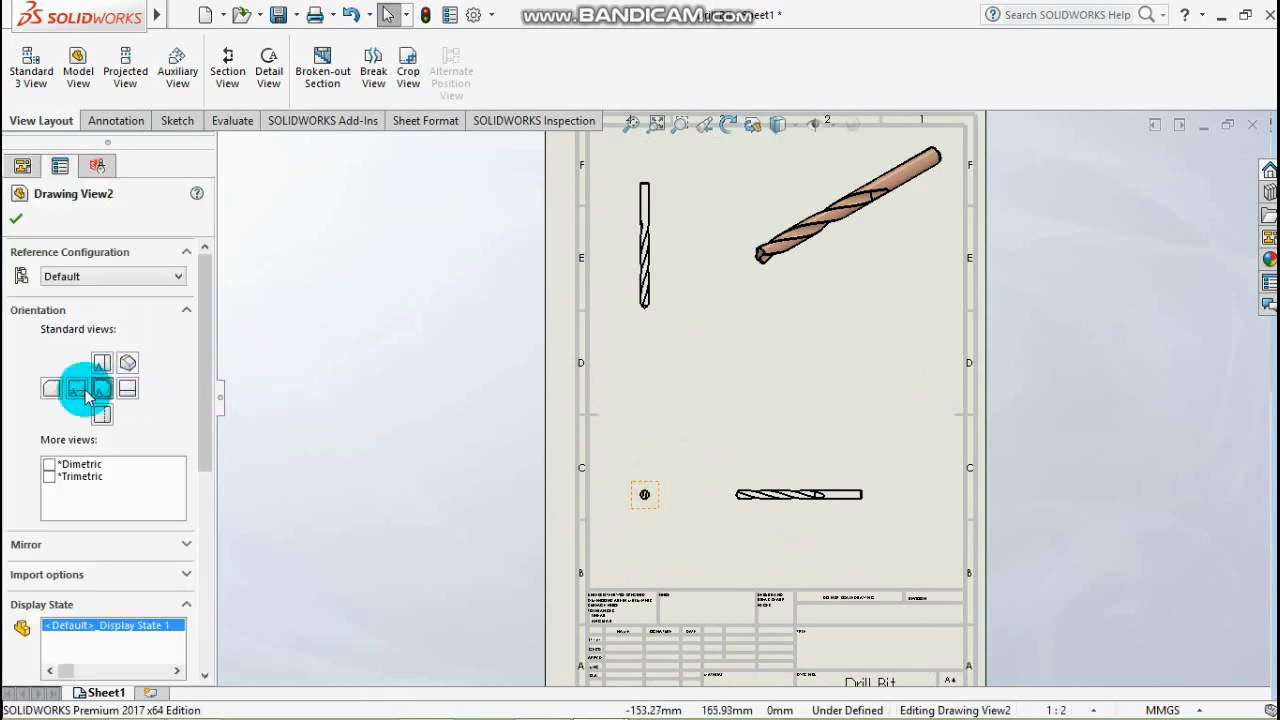
pyautogui.click(101, 363)
pyautogui.click(680, 389)
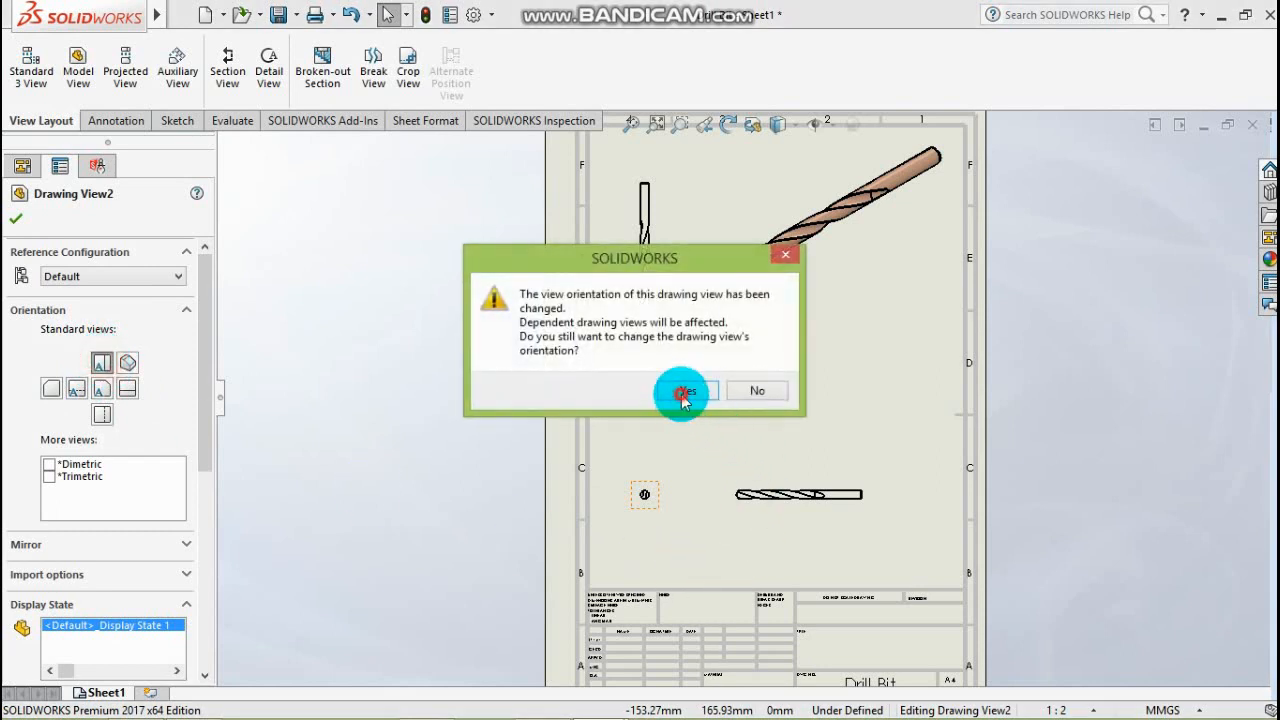
# - Delete the projected side view beside the main vertical drill view
pyautogui.click(812, 486)
pyautogui.press('Delete')
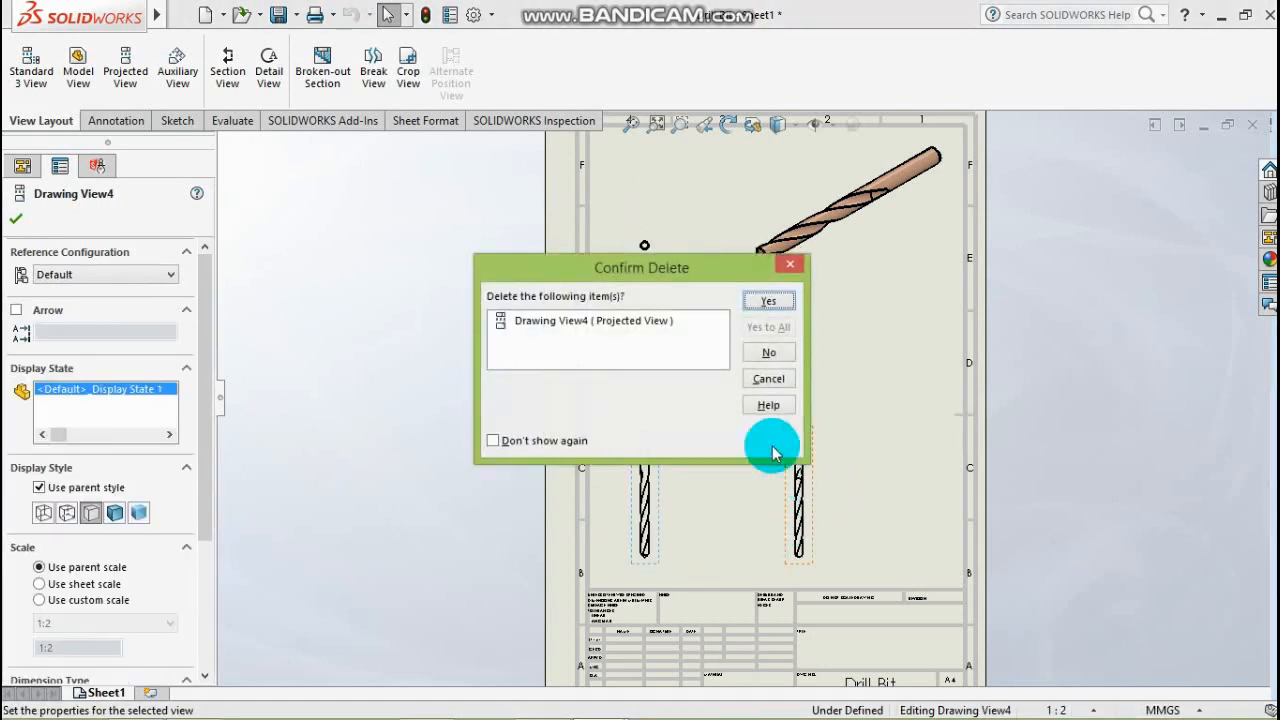
pyautogui.click(766, 298)
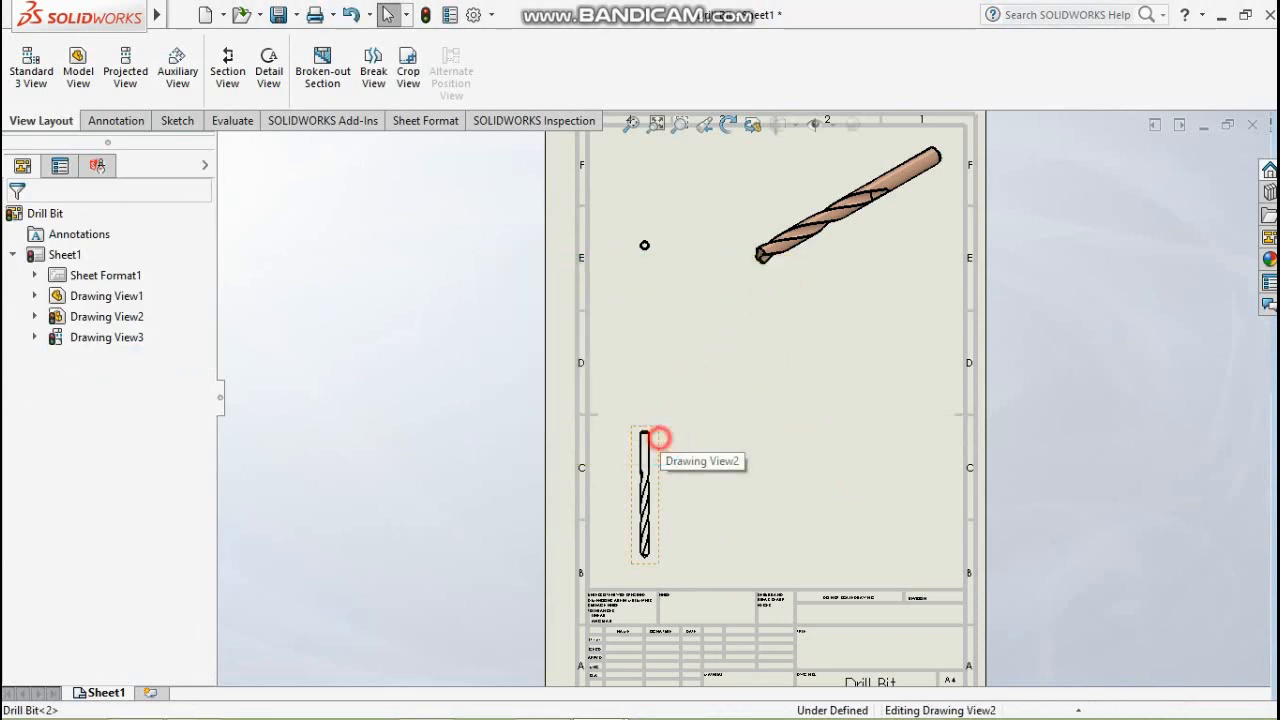
# - Set the vertical drill view to a custom scale of 1:1
pyautogui.click(660, 443)
pyautogui.moveTo(204, 380); pyautogui.dragTo(210, 557)
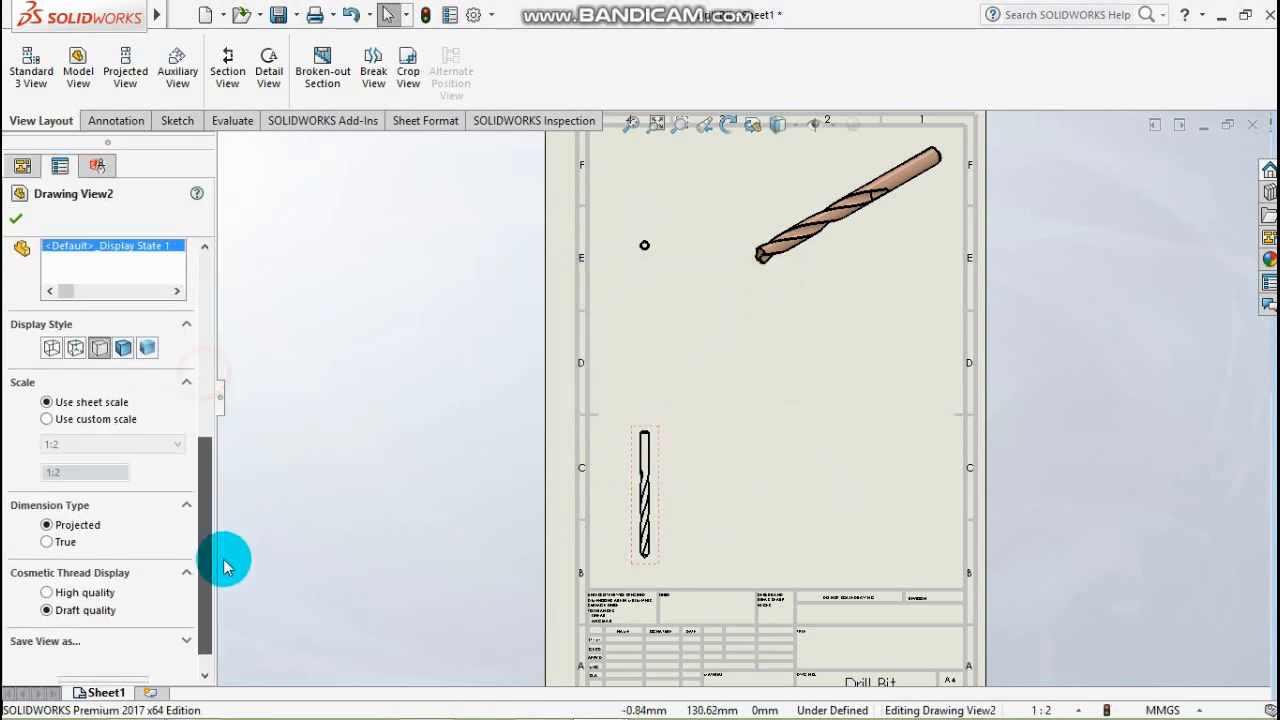
pyautogui.click(80, 440)
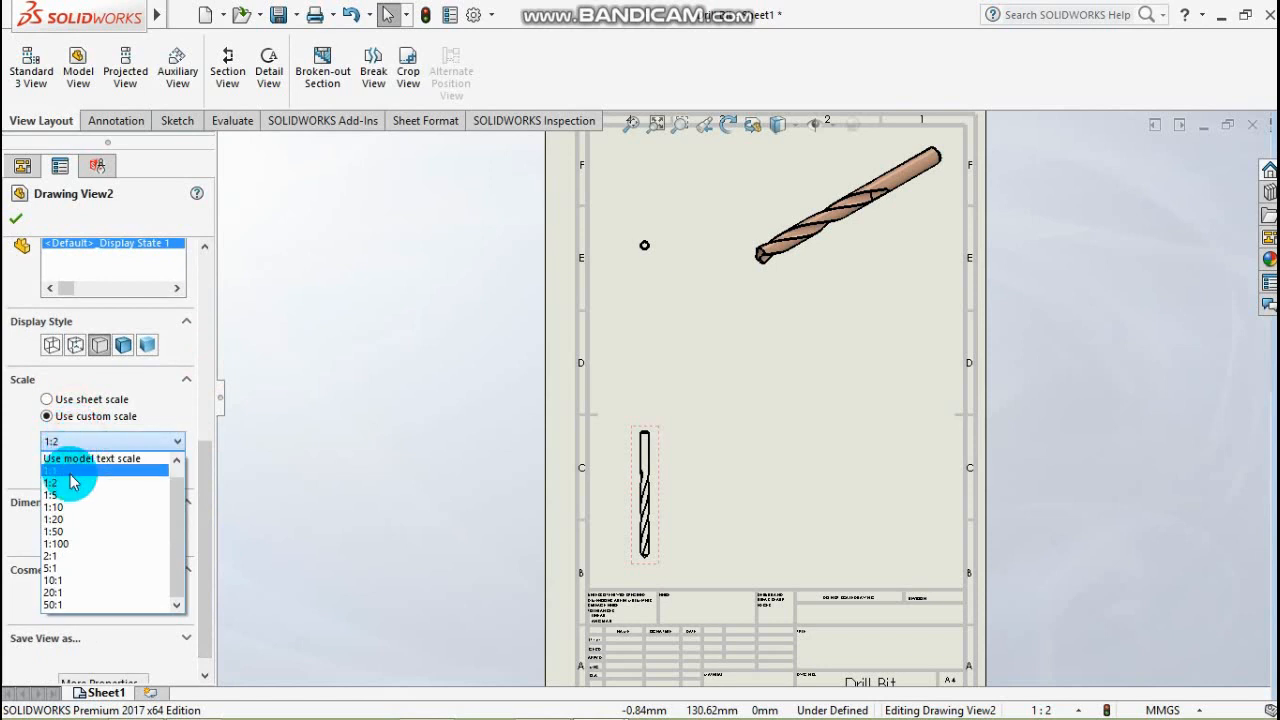
pyautogui.click(77, 472)
# - Reposition the vertical drill view and its circular end view in the left half of the sheet, with the end view above
pyautogui.moveTo(666, 425); pyautogui.dragTo(687, 378)
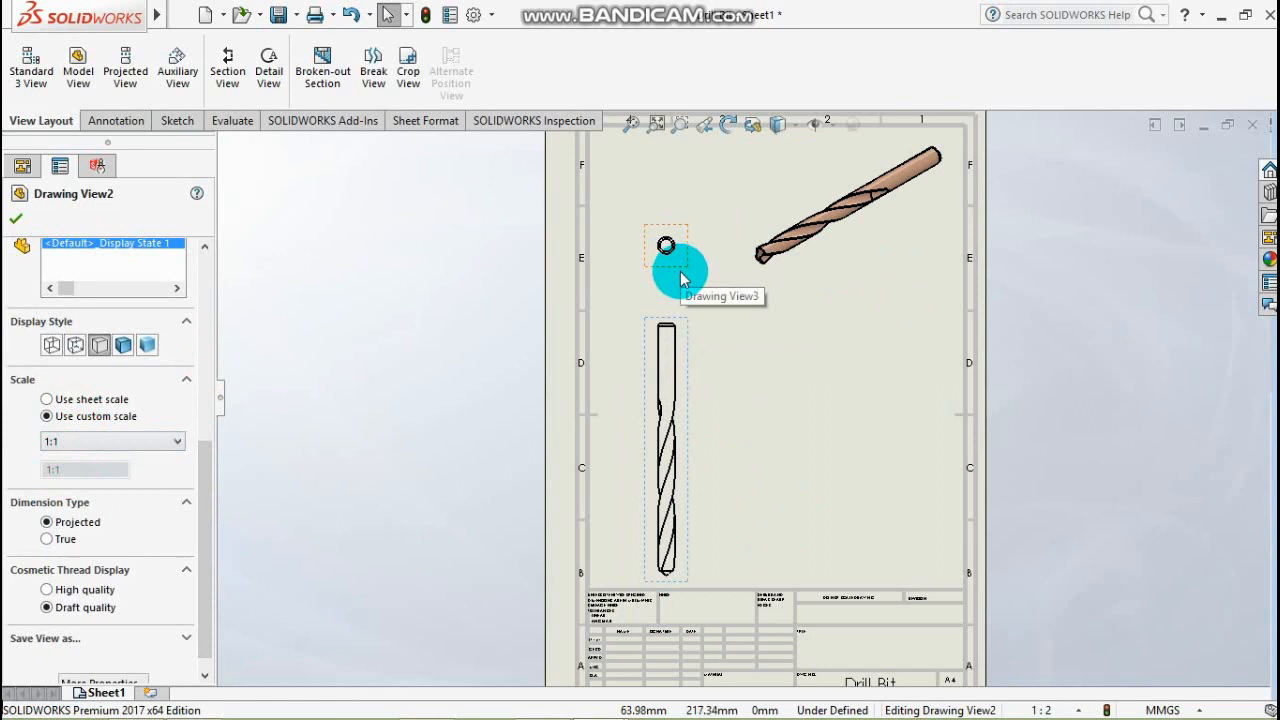
pyautogui.moveTo(680, 278); pyautogui.dragTo(682, 251)
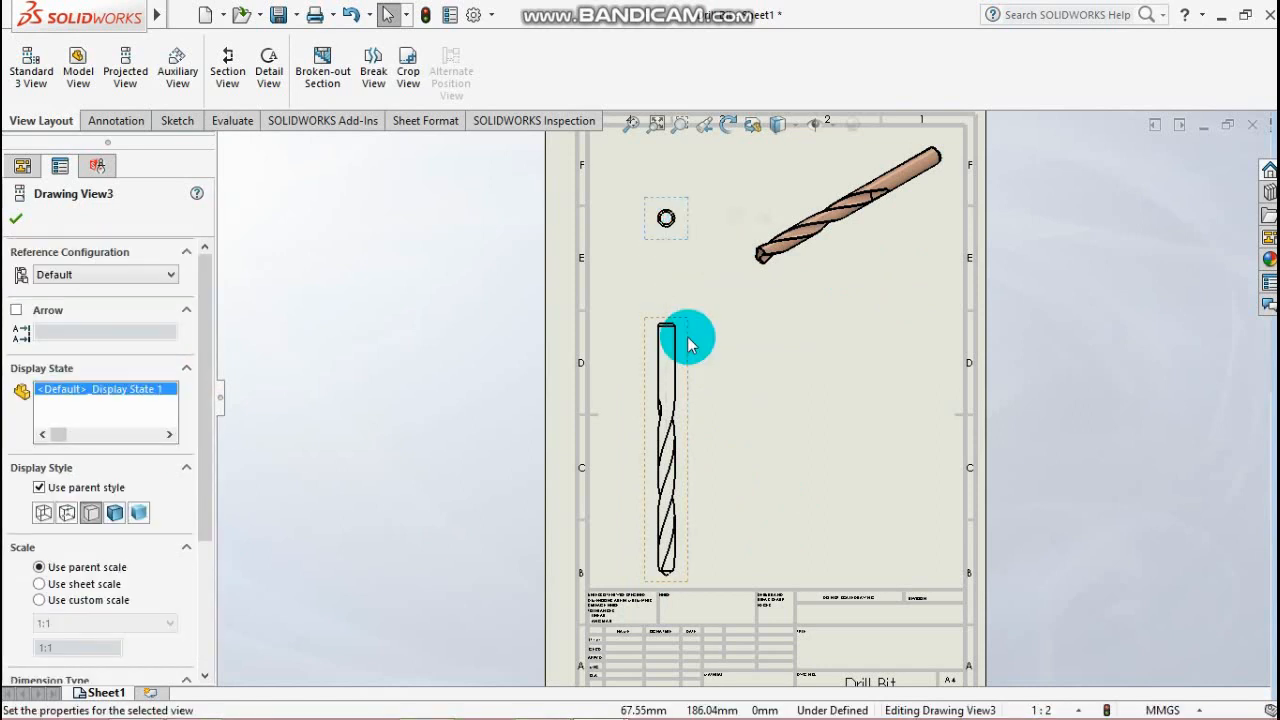
pyautogui.moveTo(690, 336); pyautogui.dragTo(686, 323)
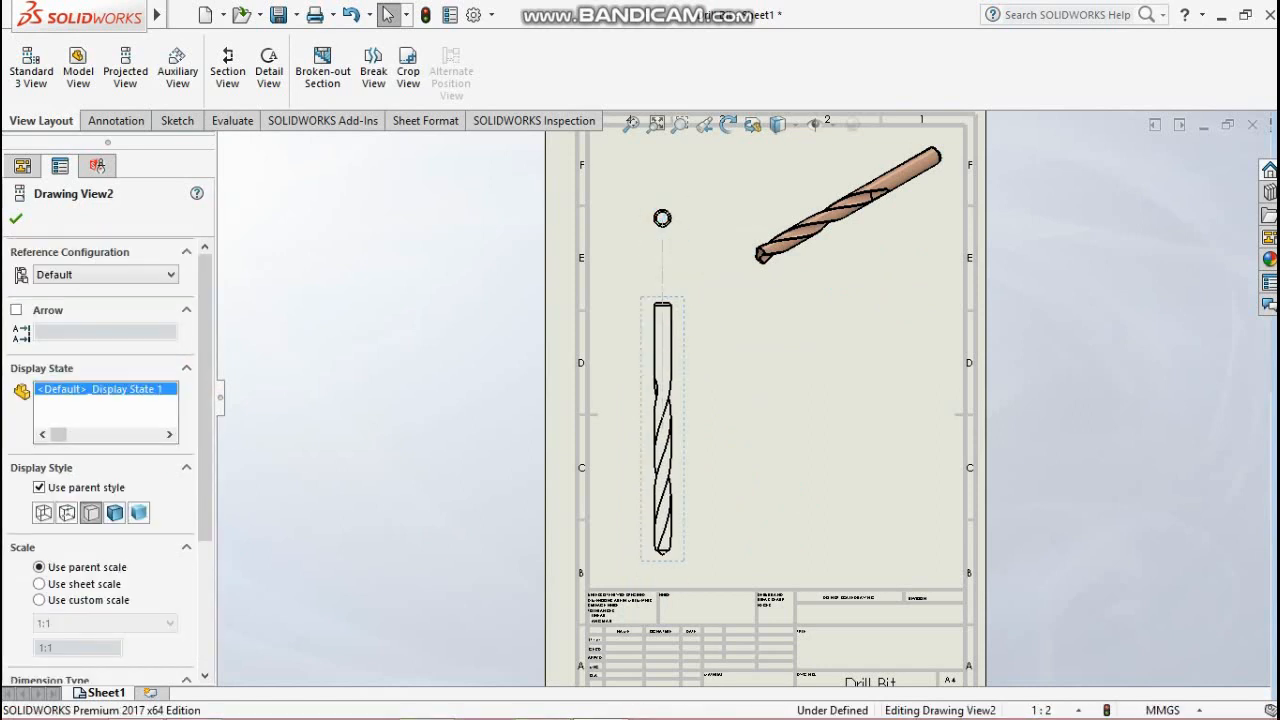
pyautogui.click(790, 240)
pyautogui.click(932, 245)
pyautogui.press('f')
pyautogui.scroll(-3, 900, 250)
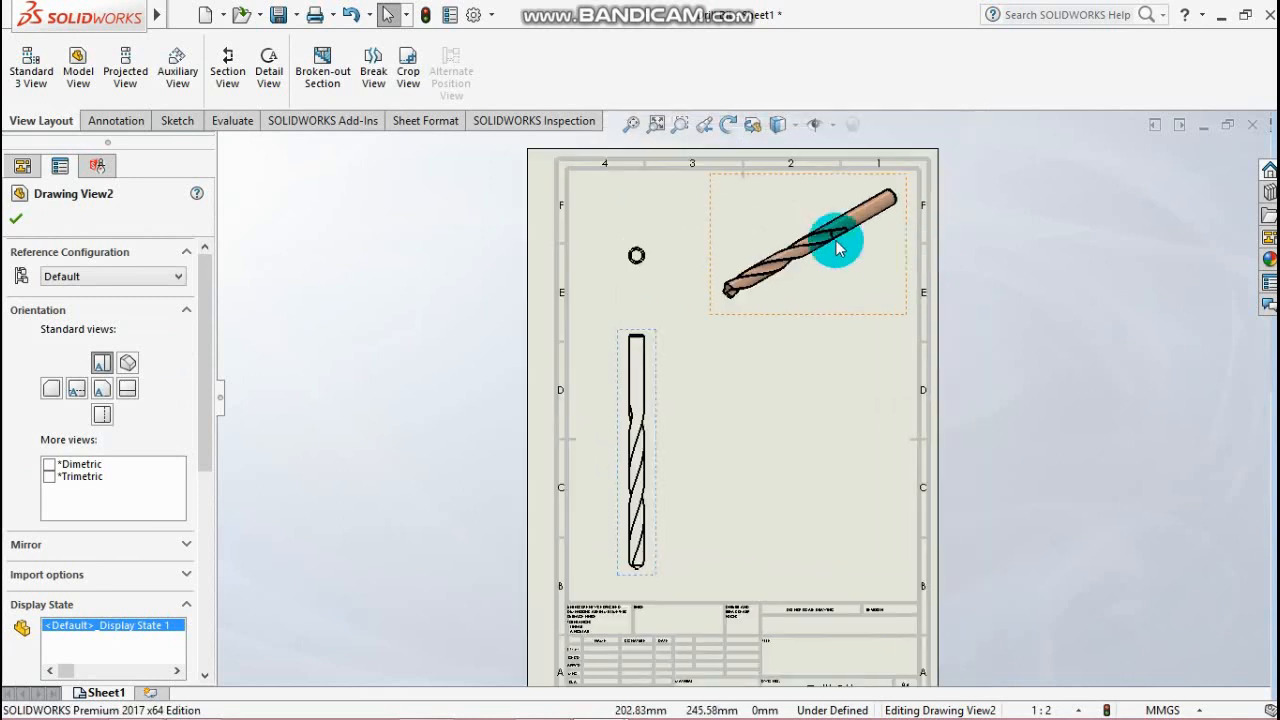
pyautogui.click(106, 125)
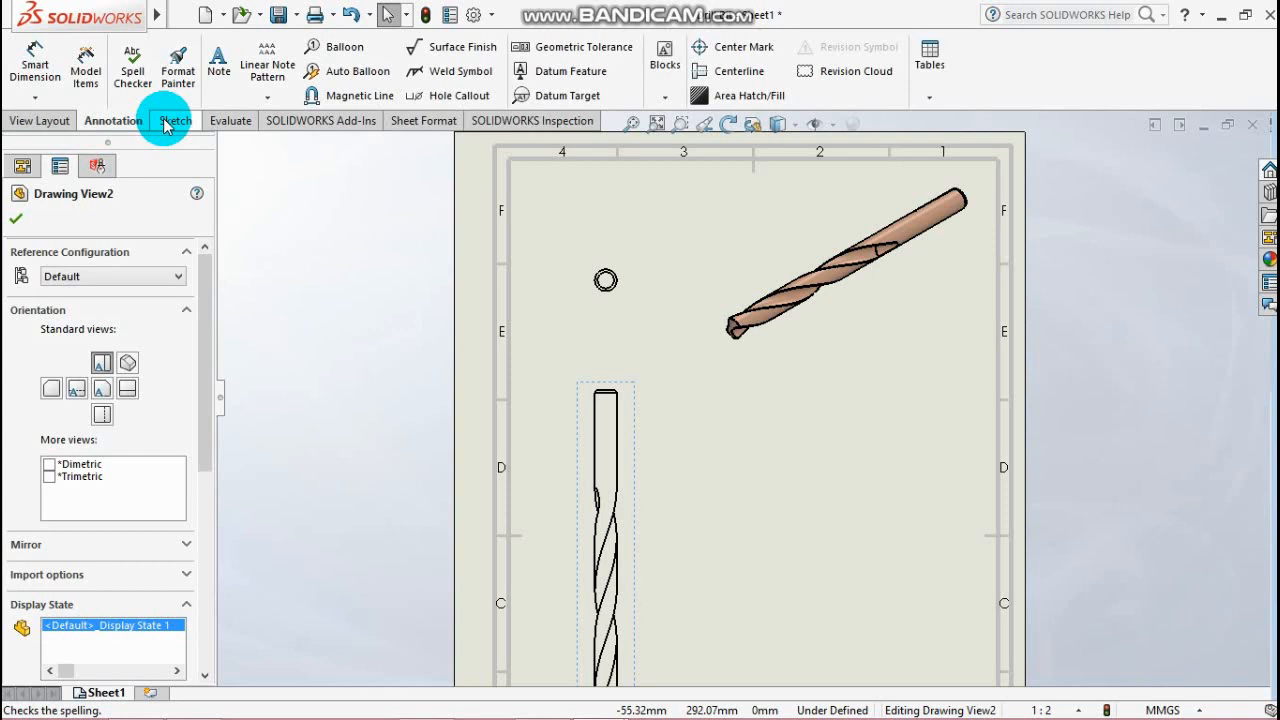
pyautogui.click(166, 123)
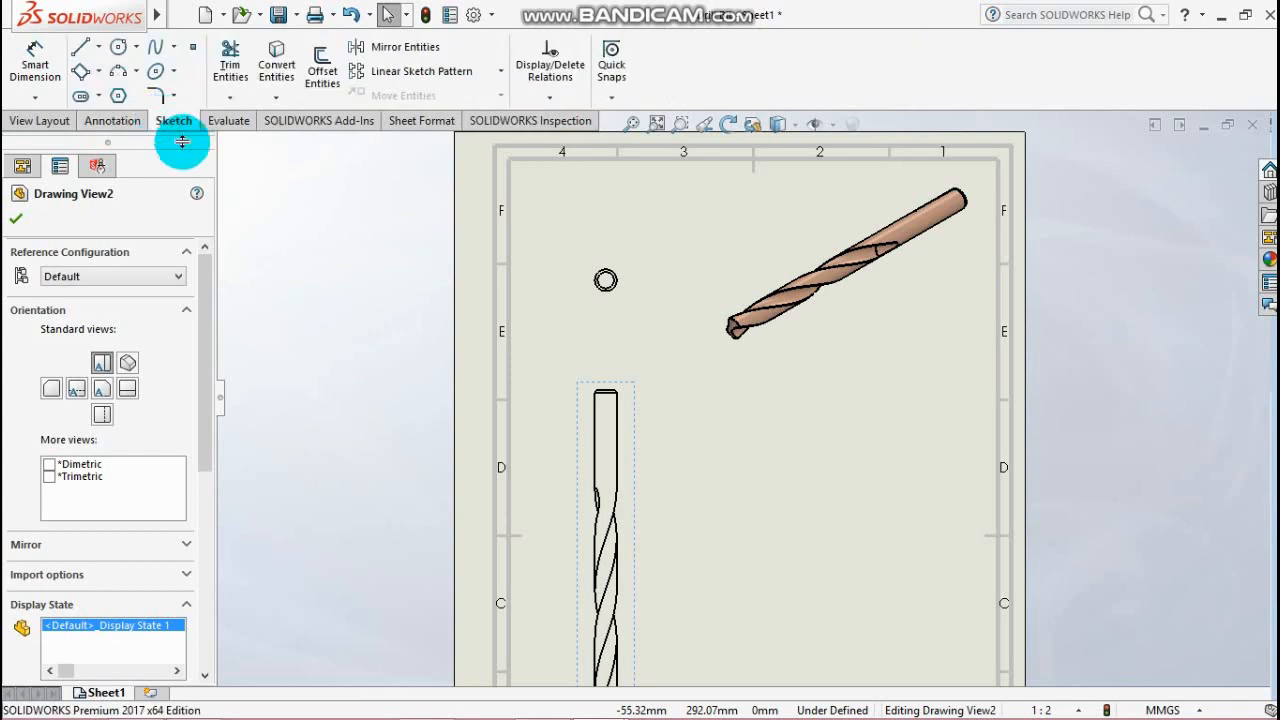
pyautogui.click(110, 121)
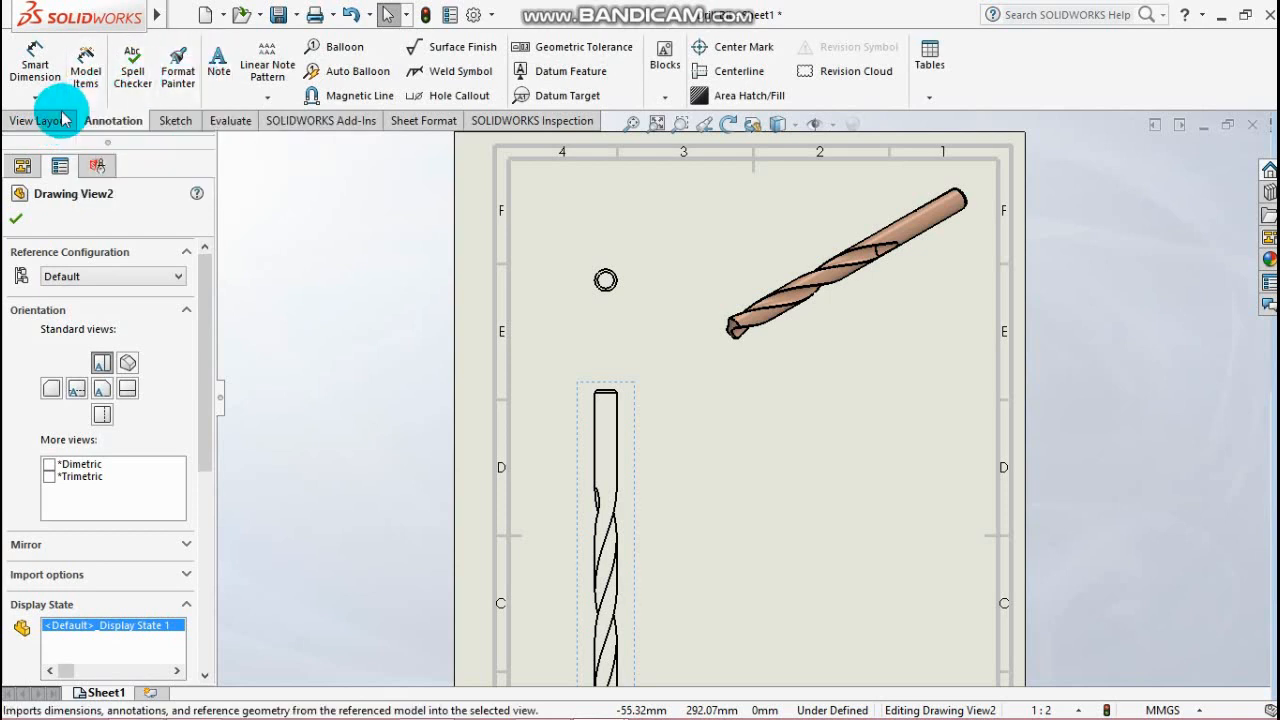
pyautogui.click(63, 119)
pyautogui.click(278, 60)
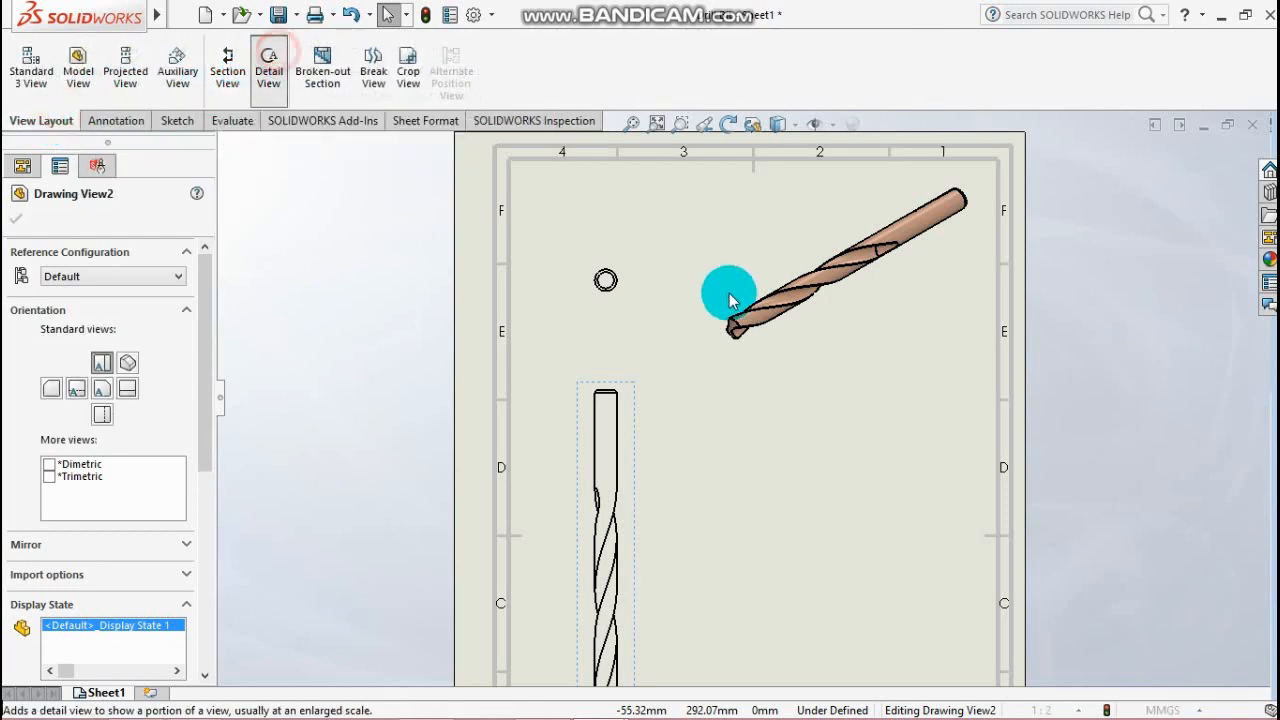
pyautogui.click(565, 241)
pyautogui.click(640, 318)
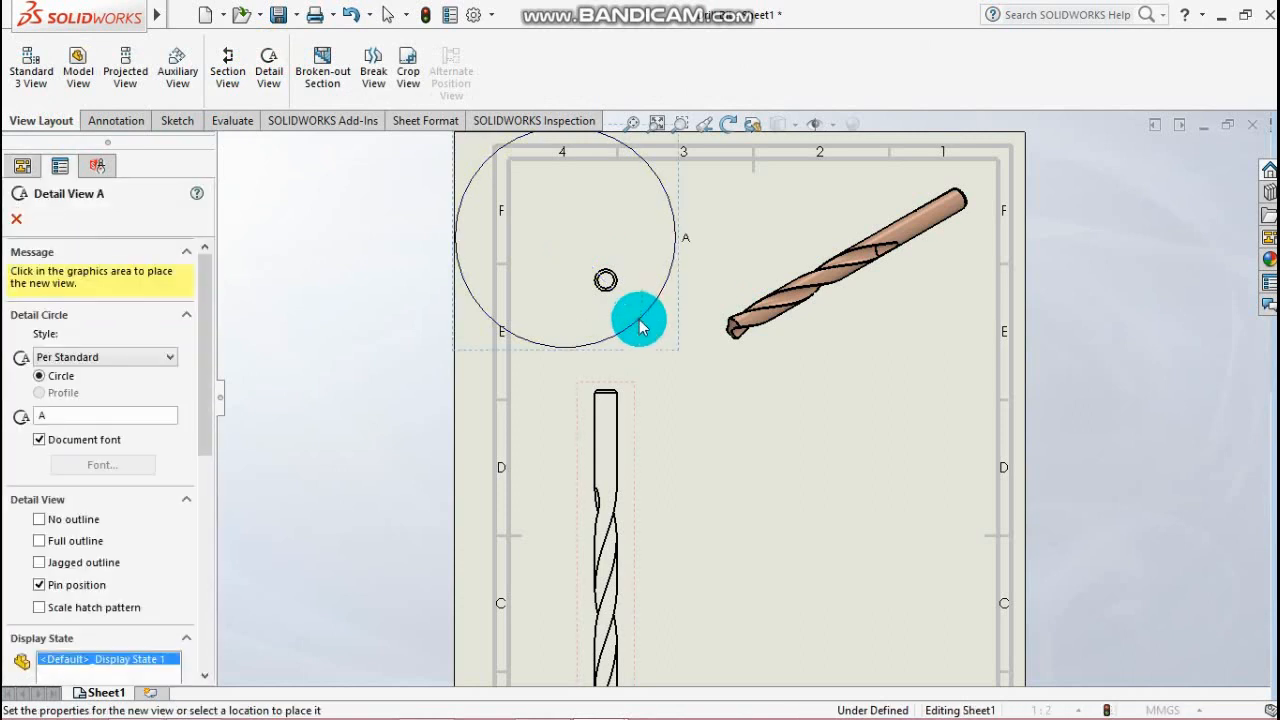
pyautogui.press('Escape')
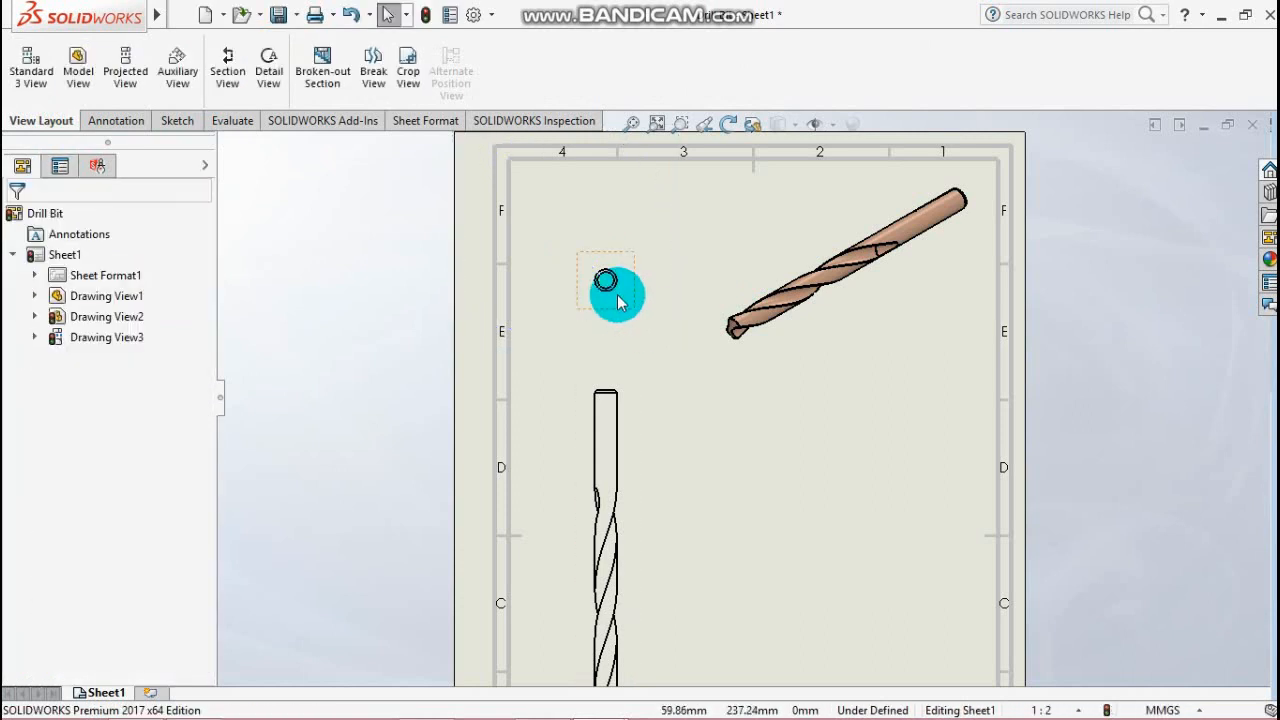
# - Create a detail view of the circular end view using a circle of about 19 mm radius, placing it in the sheet's lower right area
pyautogui.click(207, 92)
pyautogui.click(607, 283)
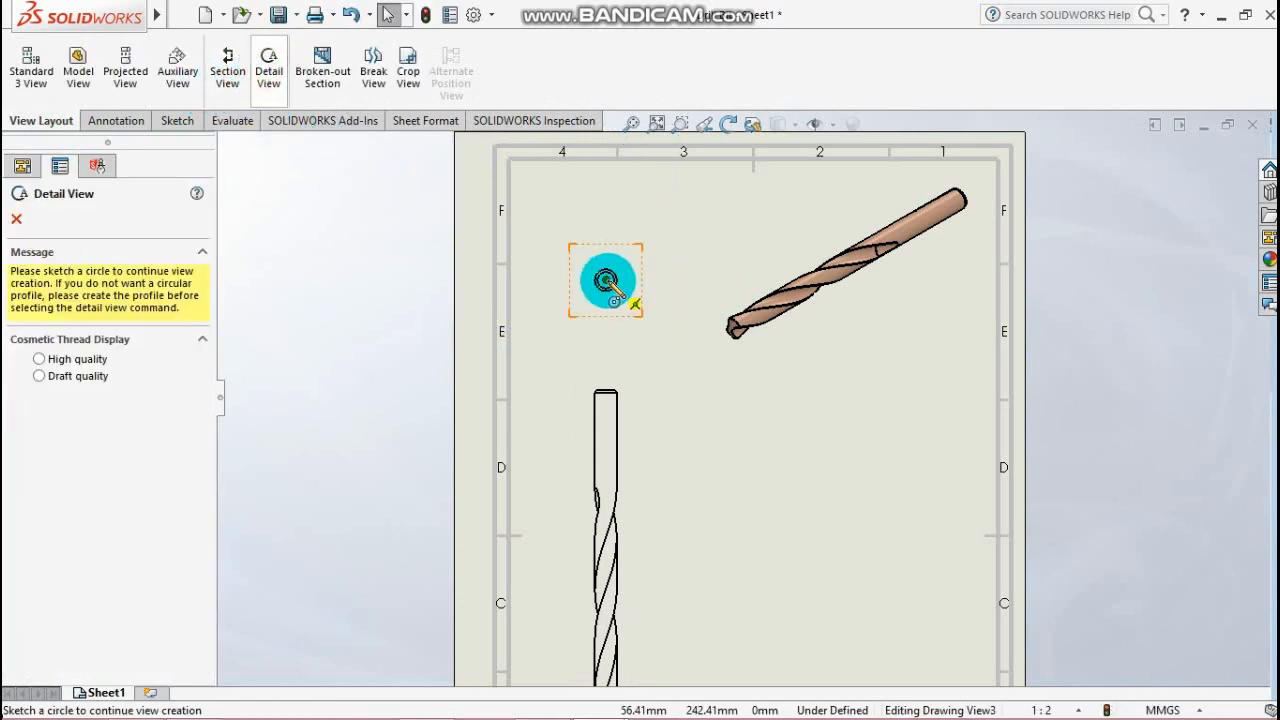
pyautogui.moveTo(607, 283); pyautogui.dragTo(642, 322)
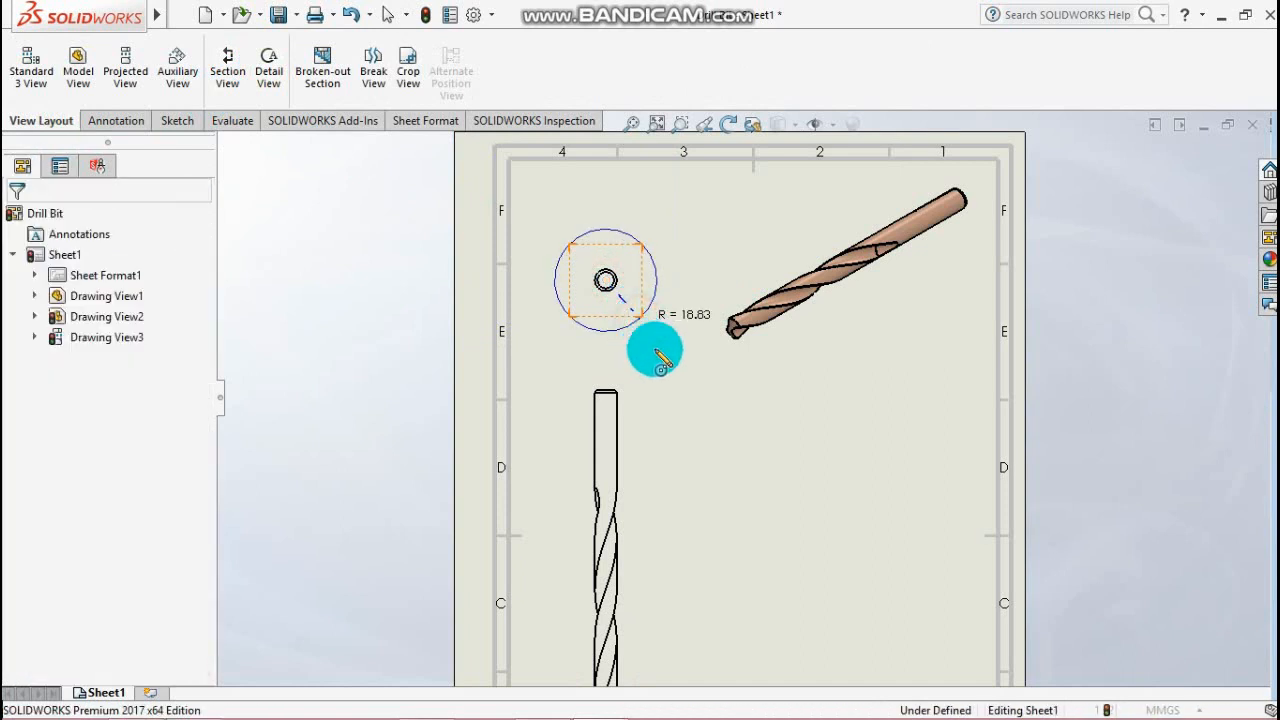
pyautogui.click(793, 563)
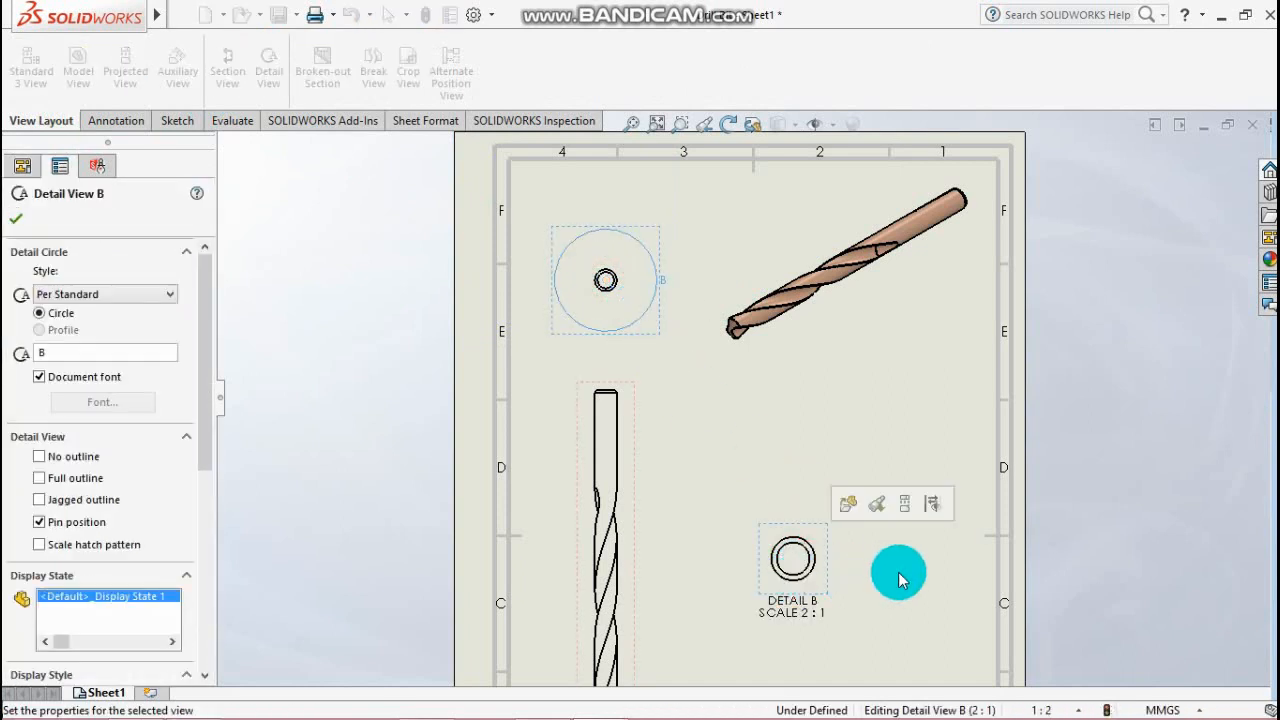
# - Change the label of the new detail view to A
pyautogui.press('z')
pyautogui.scroll(-1, 860, 628)
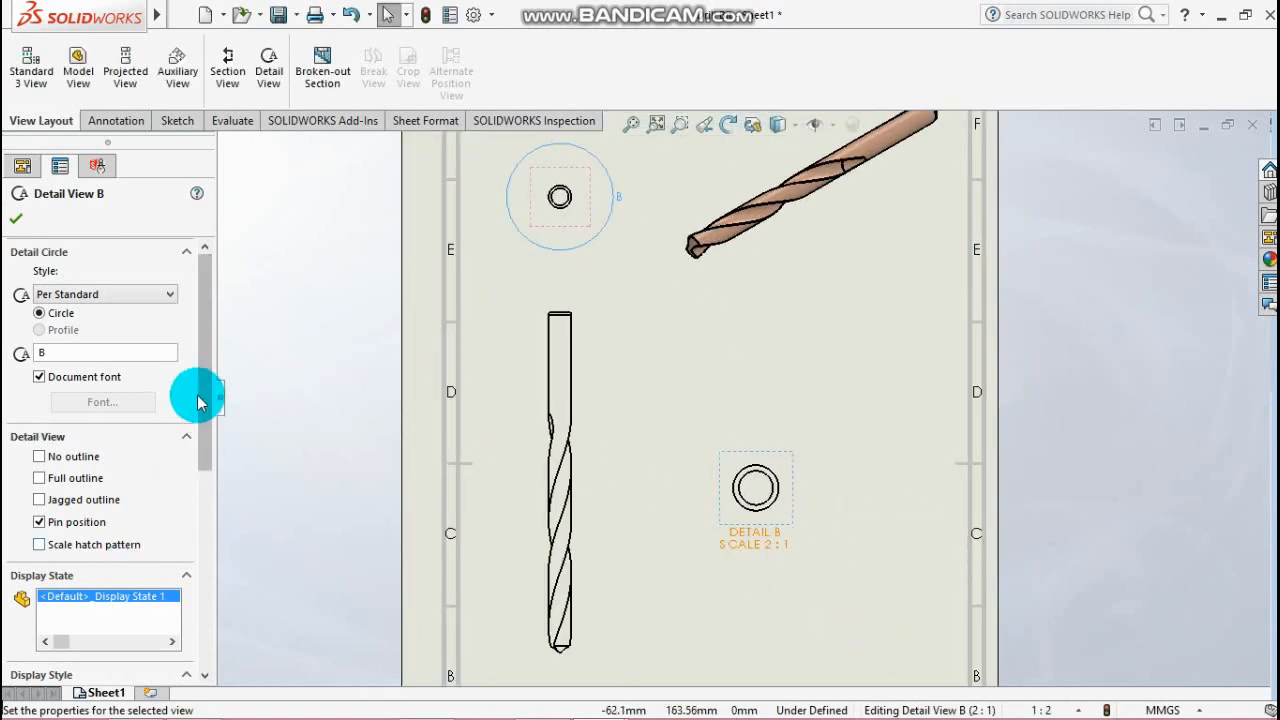
pyautogui.moveTo(198, 402)
pyautogui.mouseDown()
pyautogui.moveTo(206, 471)
pyautogui.moveTo(211, 393)
pyautogui.mouseUp()
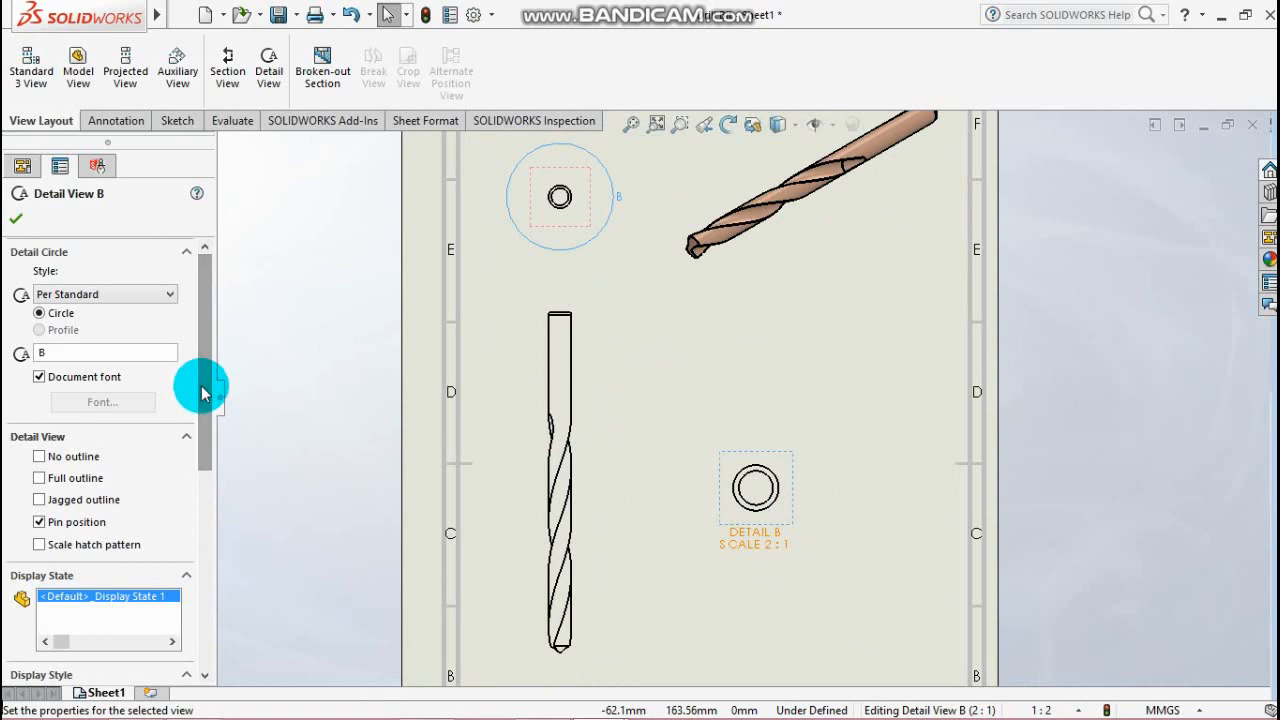
pyautogui.click(61, 353)
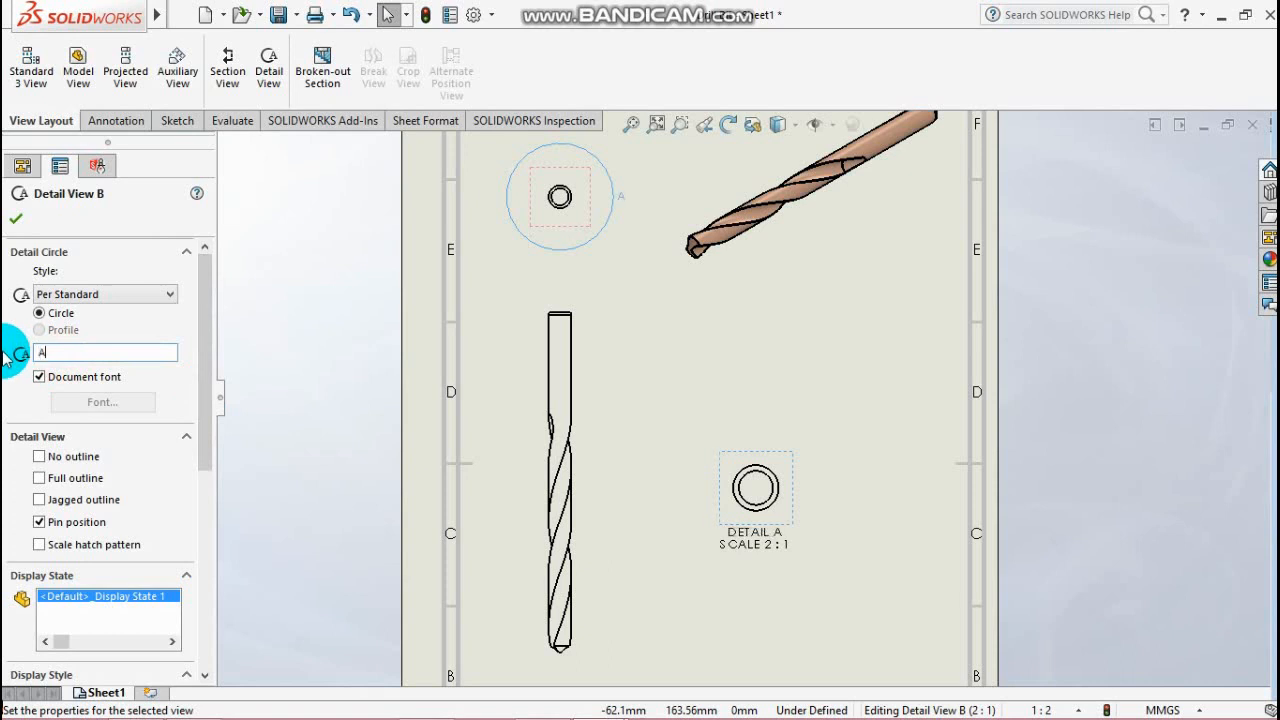
# - Try a custom scale of 1:1 on the detail view, restore it to 2:1, and leave the view's properties
pyautogui.moveTo(204, 313); pyautogui.dragTo(210, 432)
pyautogui.click(62, 560)
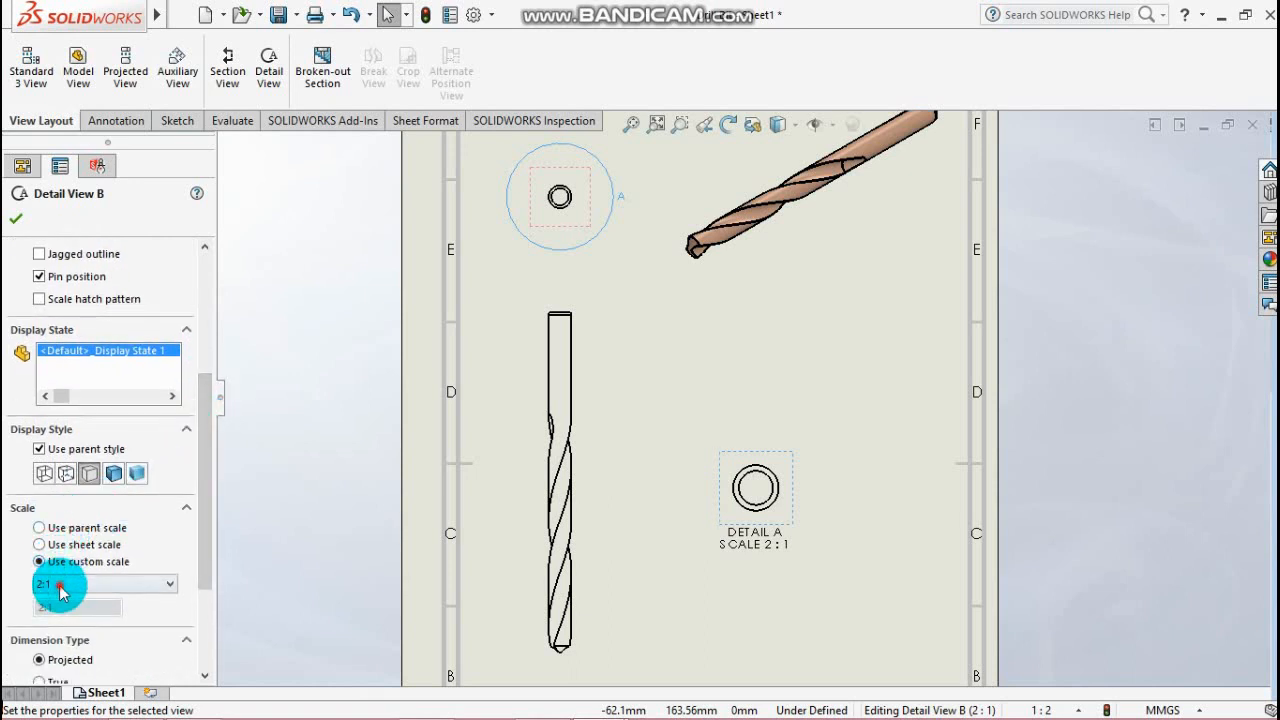
pyautogui.click(60, 586)
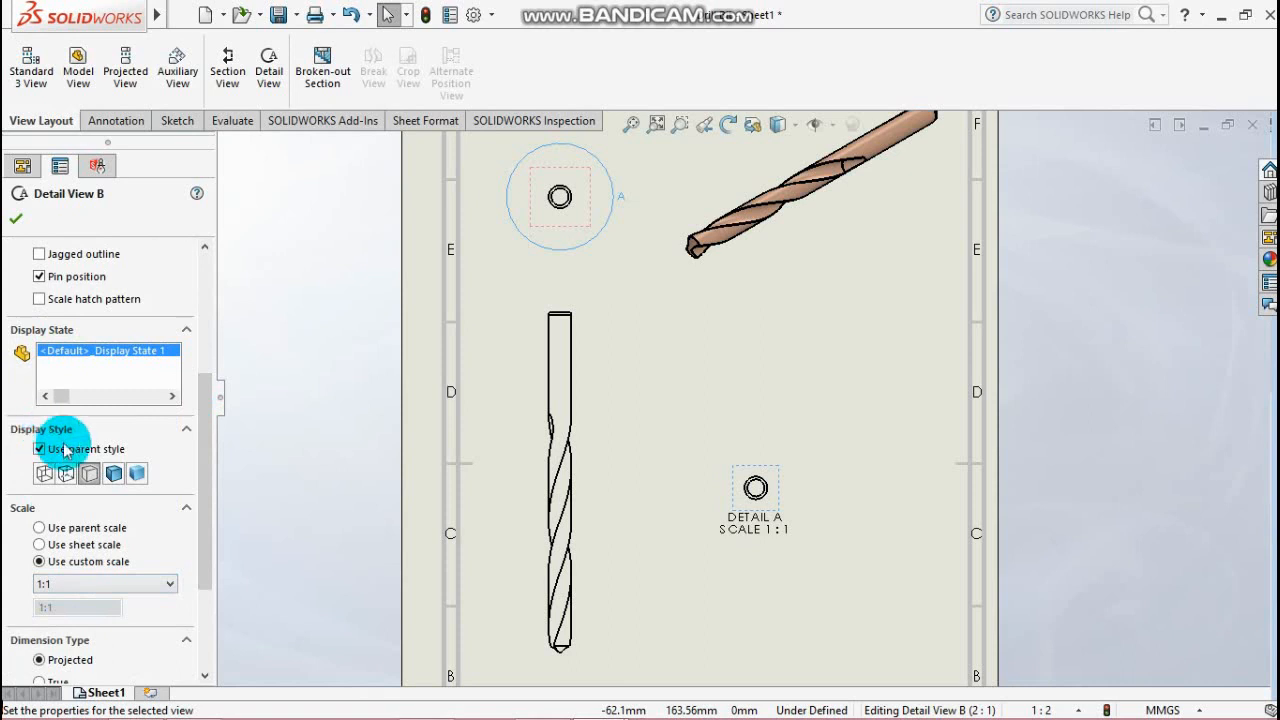
pyautogui.click(85, 585)
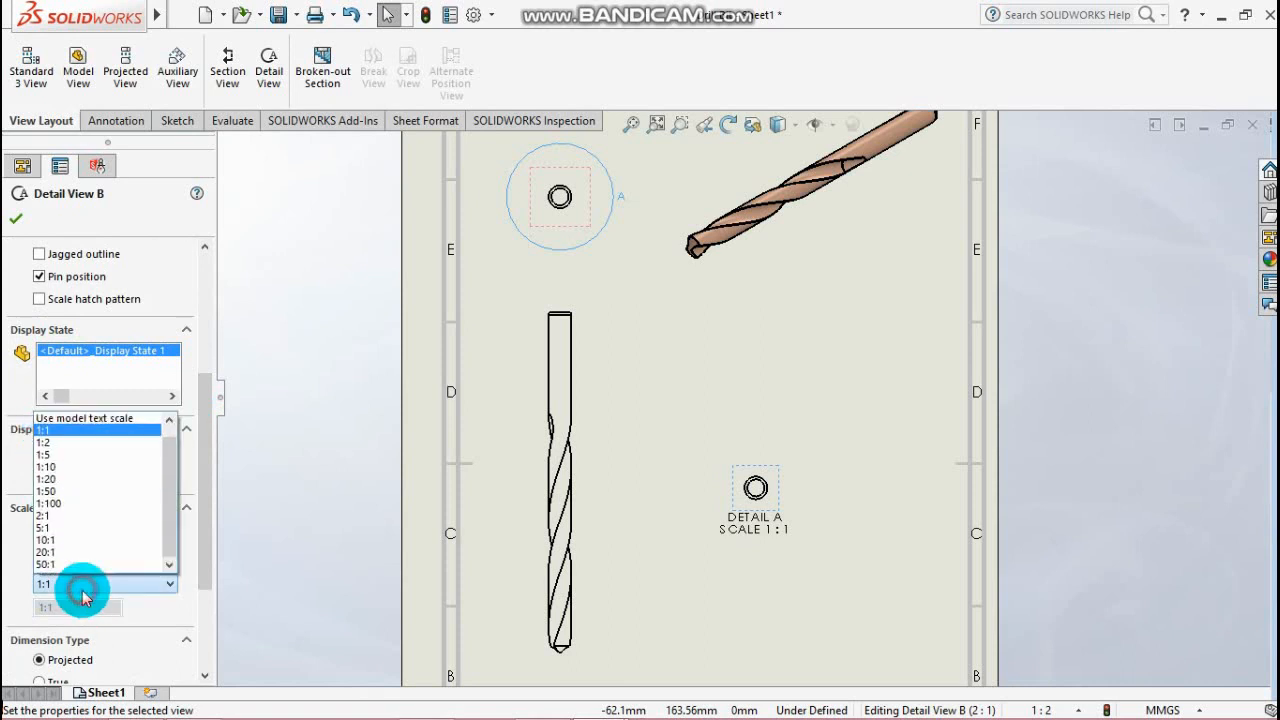
pyautogui.click(59, 527)
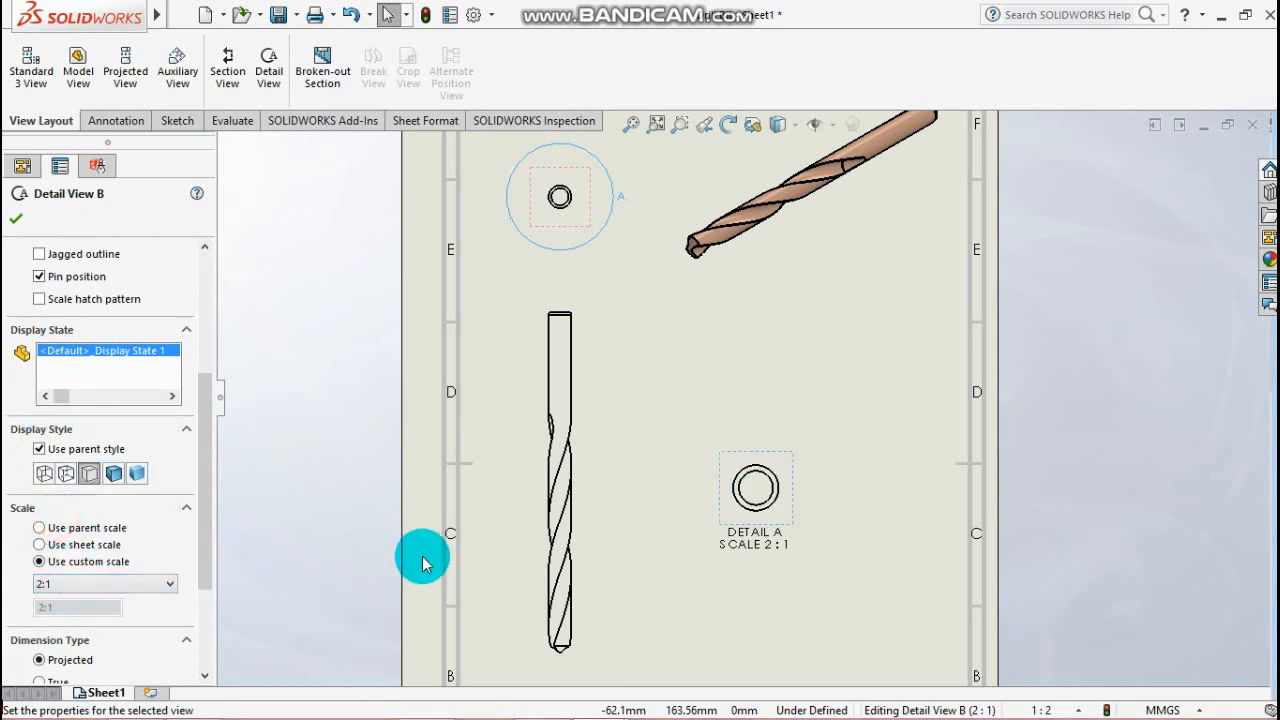
pyautogui.moveTo(206, 483); pyautogui.dragTo(240, 314)
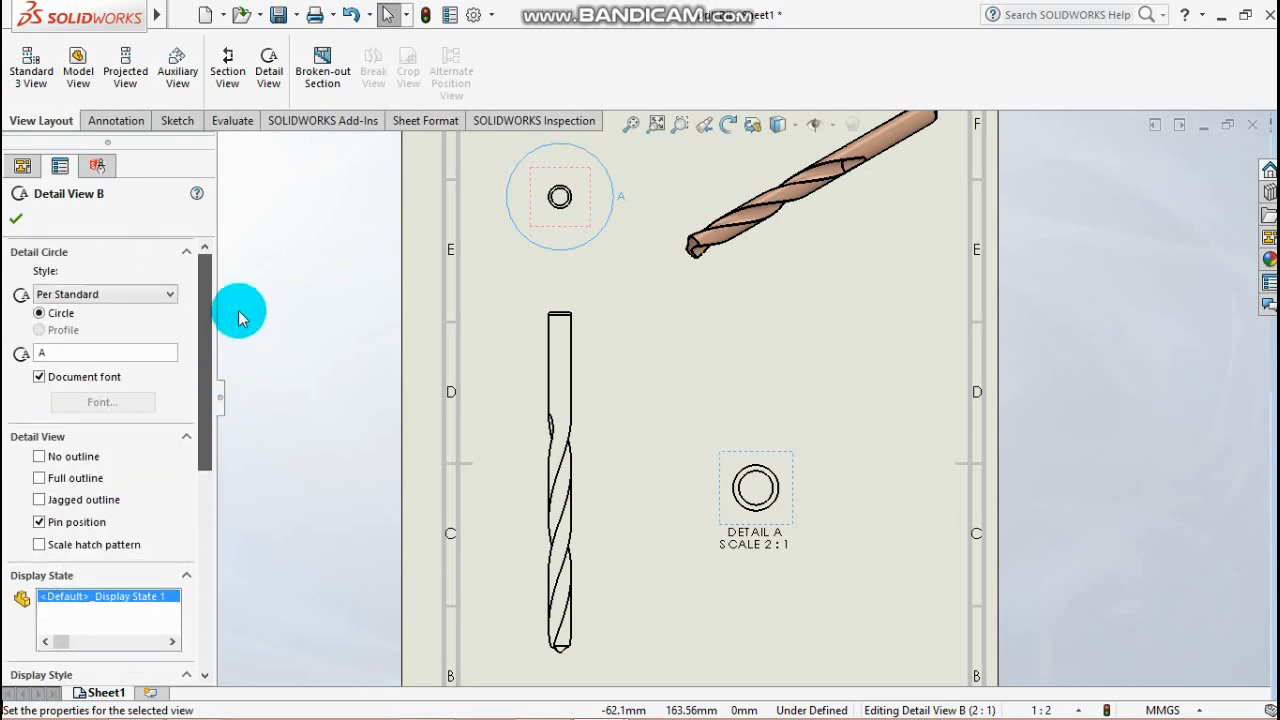
pyautogui.click(22, 165)
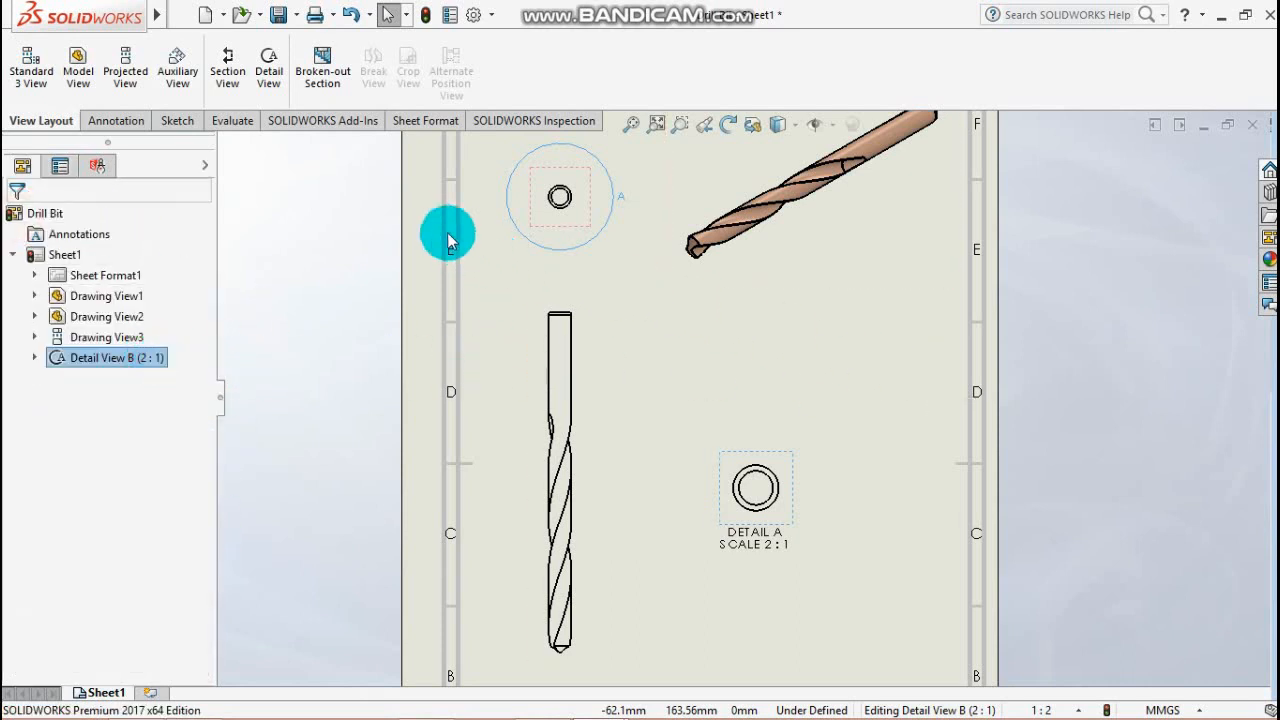
# - Insert model dimensions into detail view A, importing them from the entire model
pyautogui.click(125, 124)
pyautogui.click(86, 62)
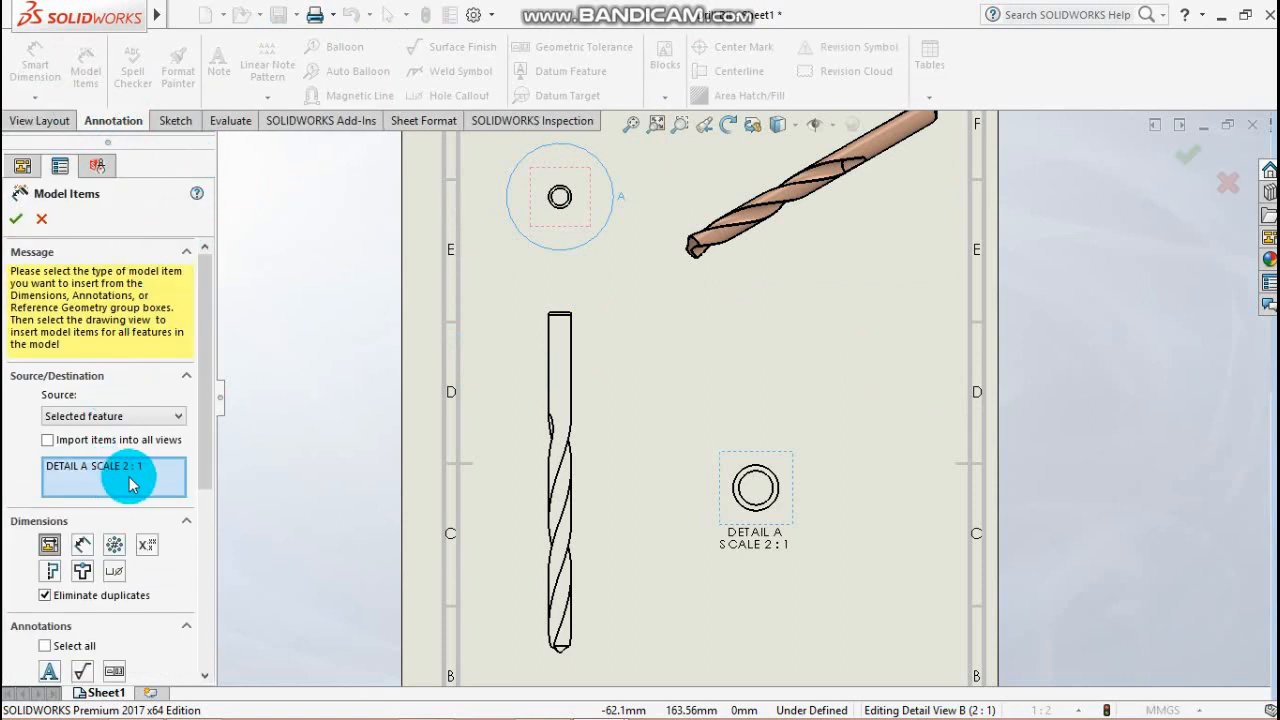
pyautogui.click(16, 218)
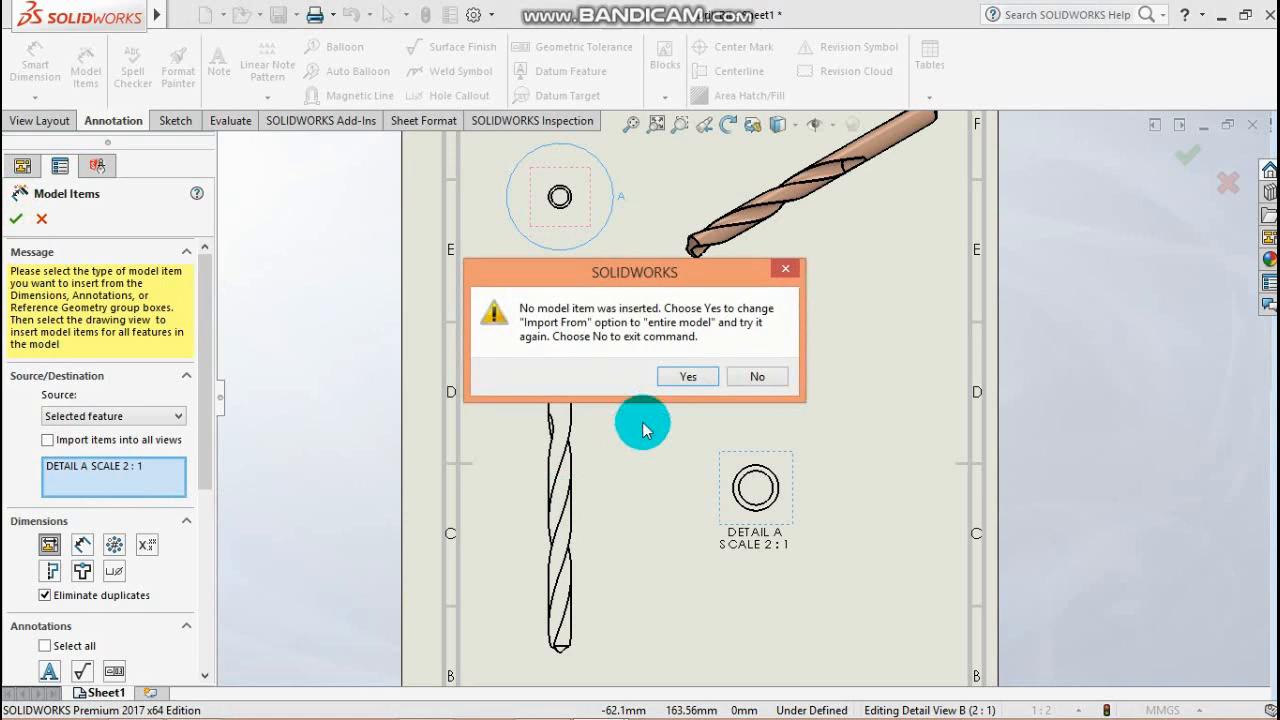
pyautogui.click(688, 376)
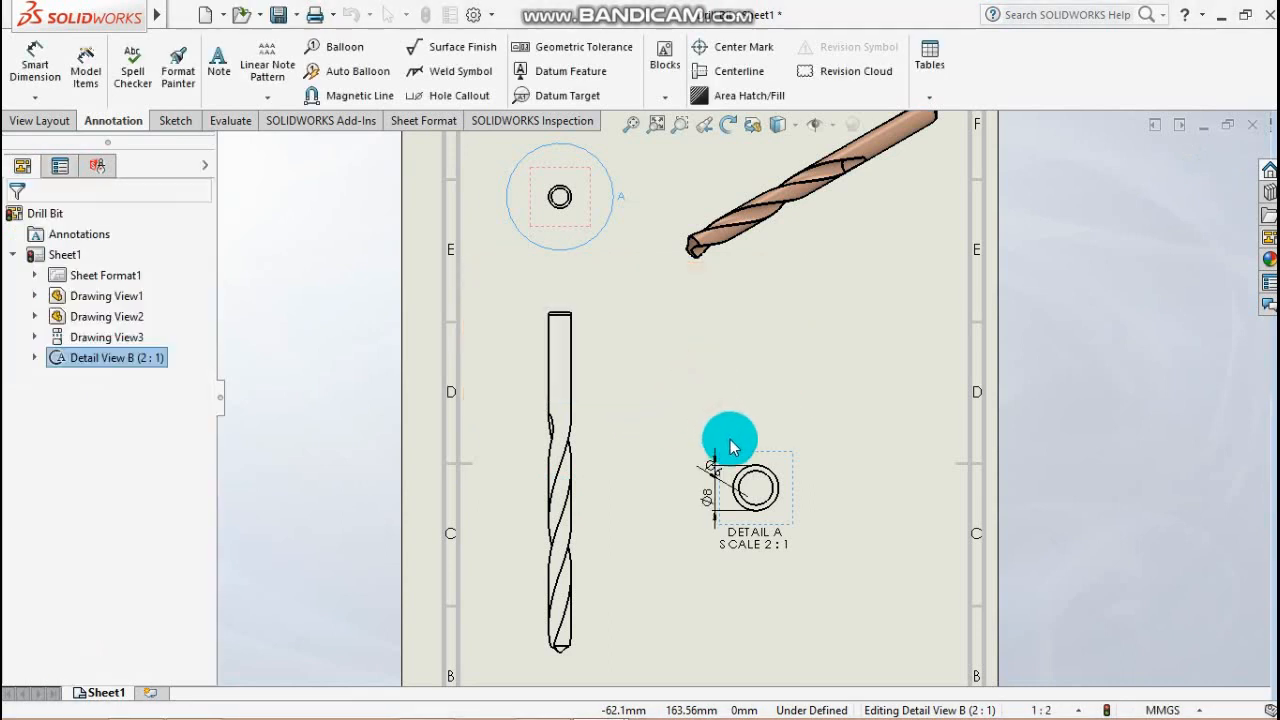
# - Insert model dimensions into the vertical drill view, importing them from the entire model
pyautogui.click(590, 400)
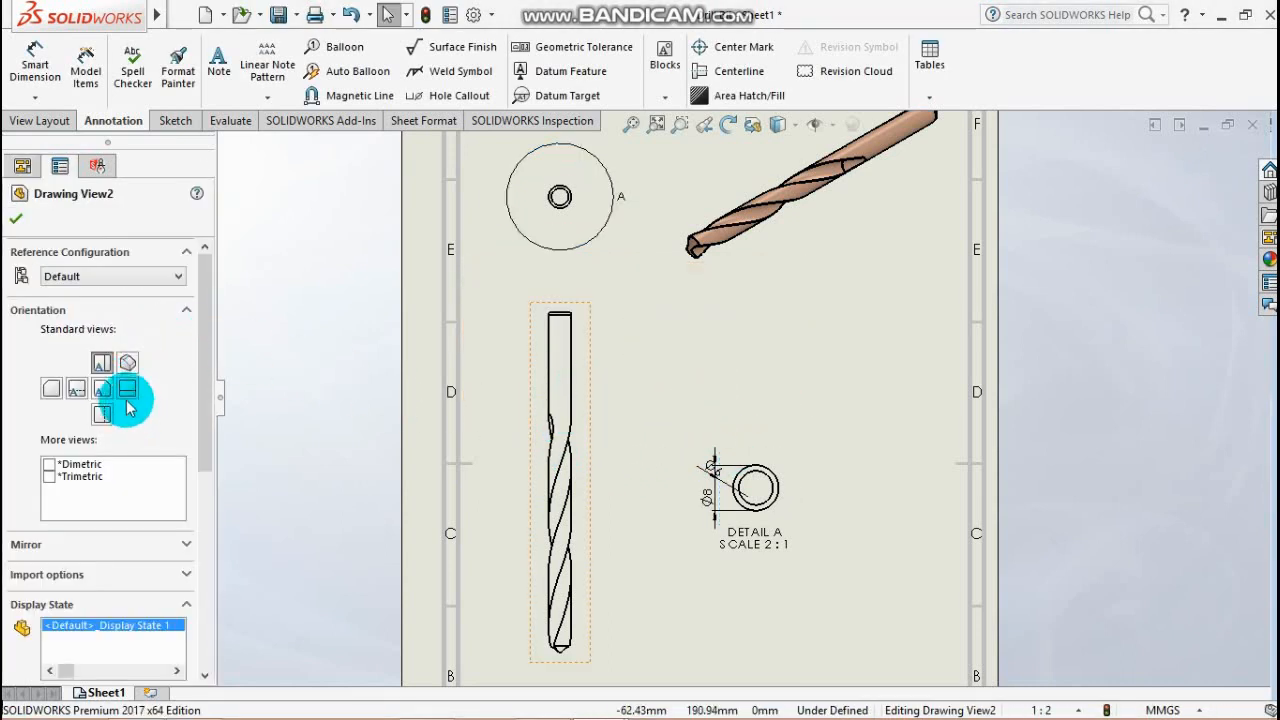
pyautogui.click(84, 68)
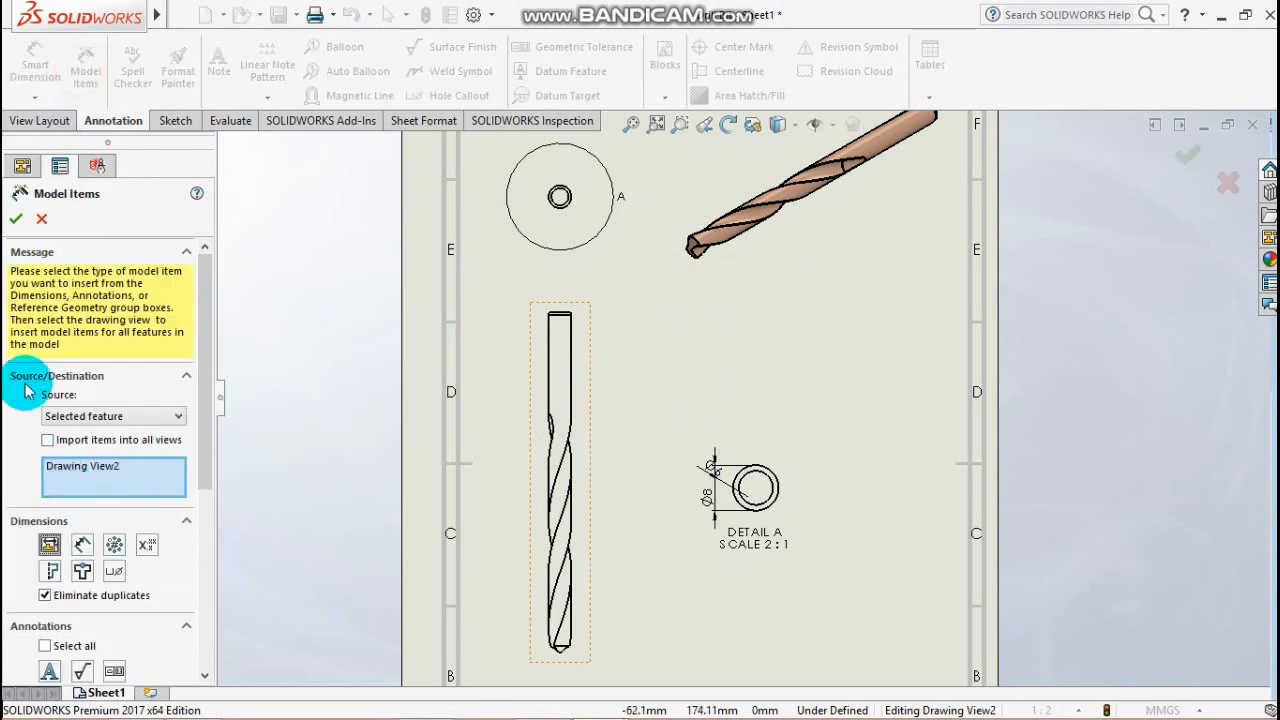
pyautogui.click(15, 218)
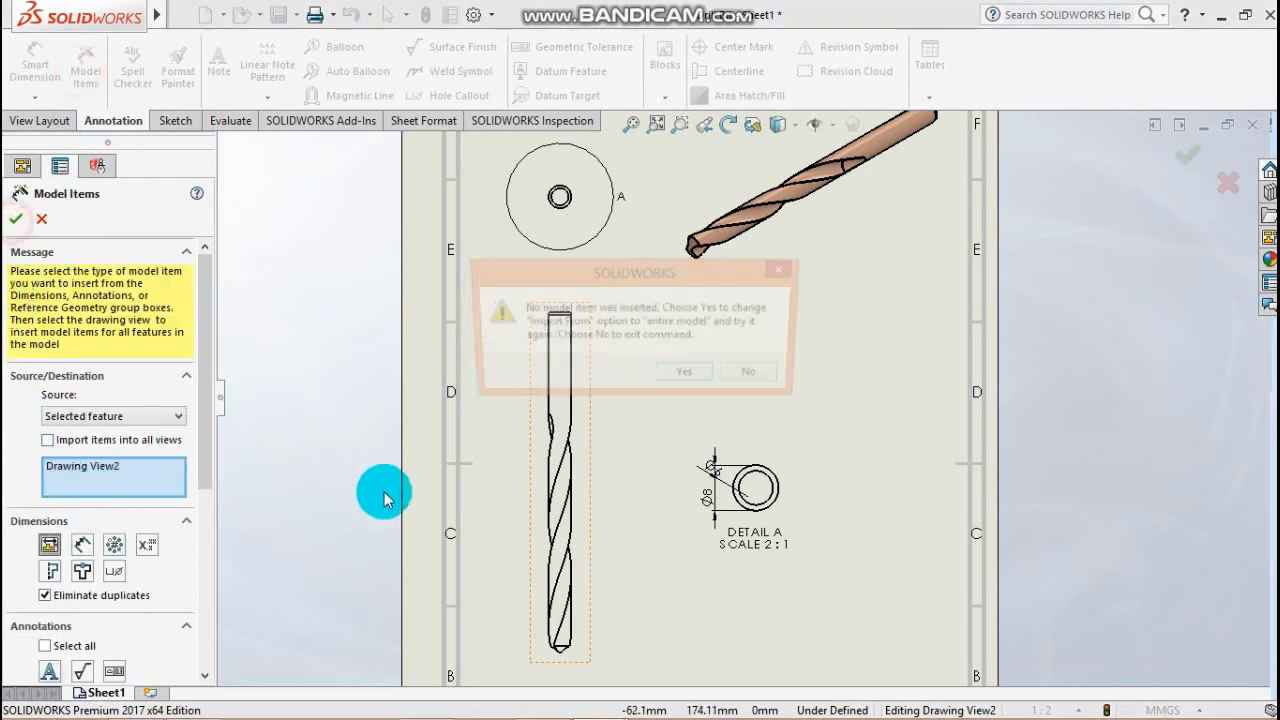
pyautogui.click(692, 377)
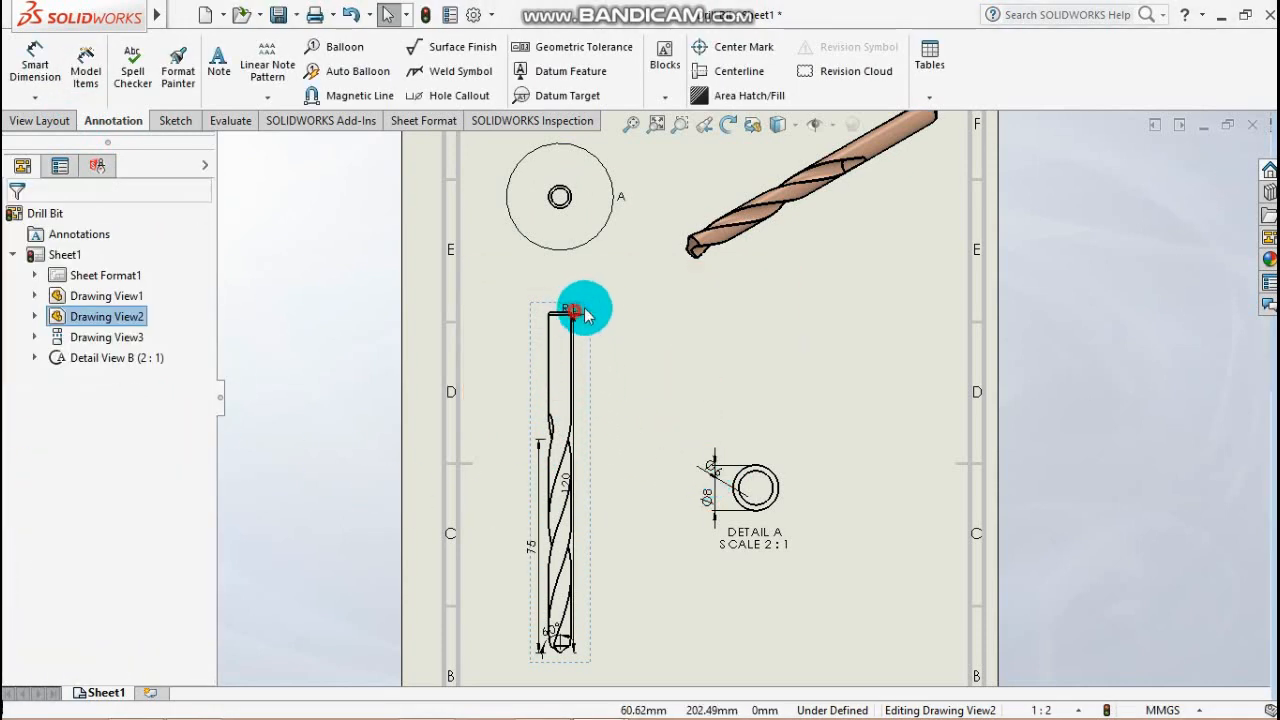
# - Spread the vertical view's dimensions apart: the 120 length right of the drill, R1 above its upper end, and the 60° angle to its lower left
pyautogui.moveTo(587, 316); pyautogui.dragTo(612, 303)
pyautogui.click(560, 305)
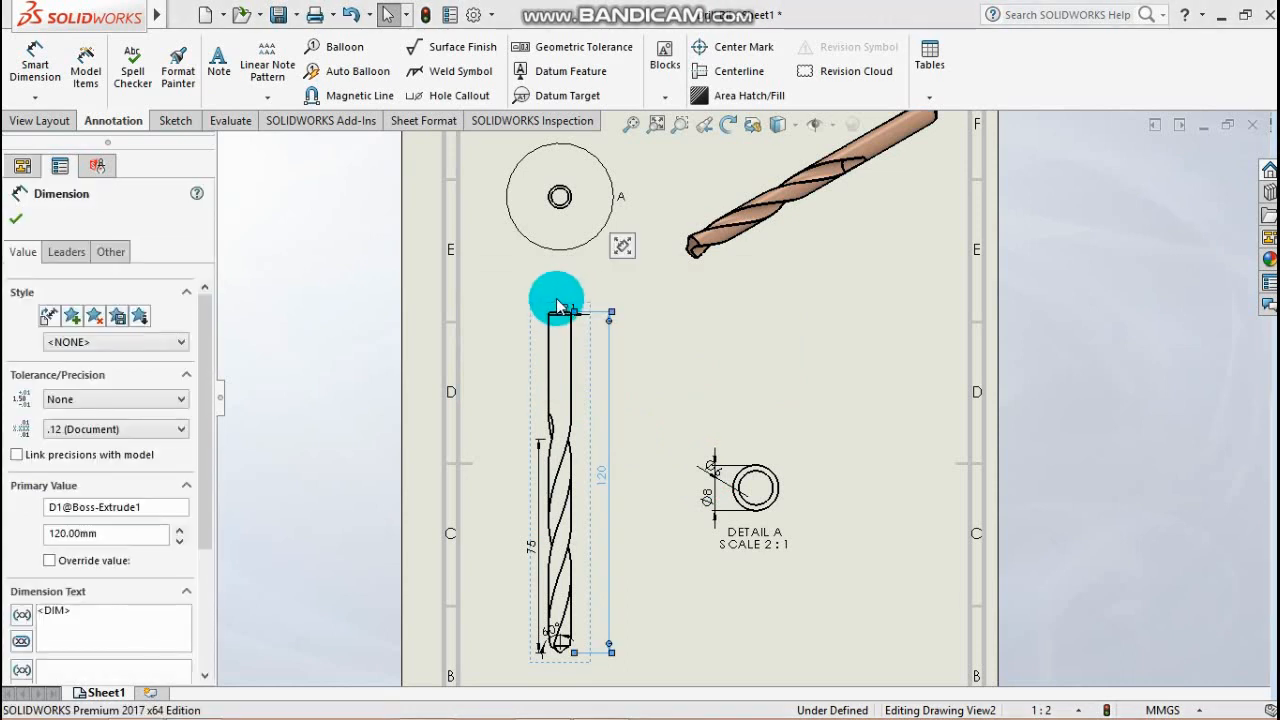
pyautogui.click(590, 297)
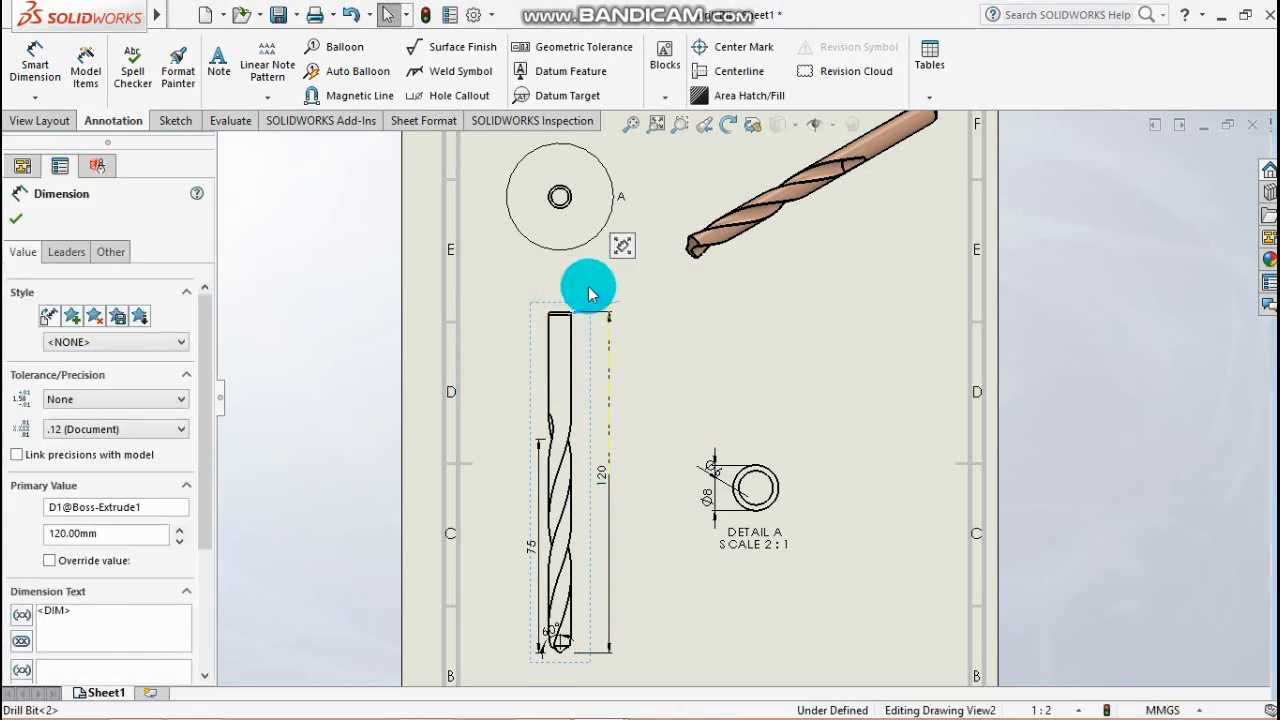
pyautogui.click(603, 285)
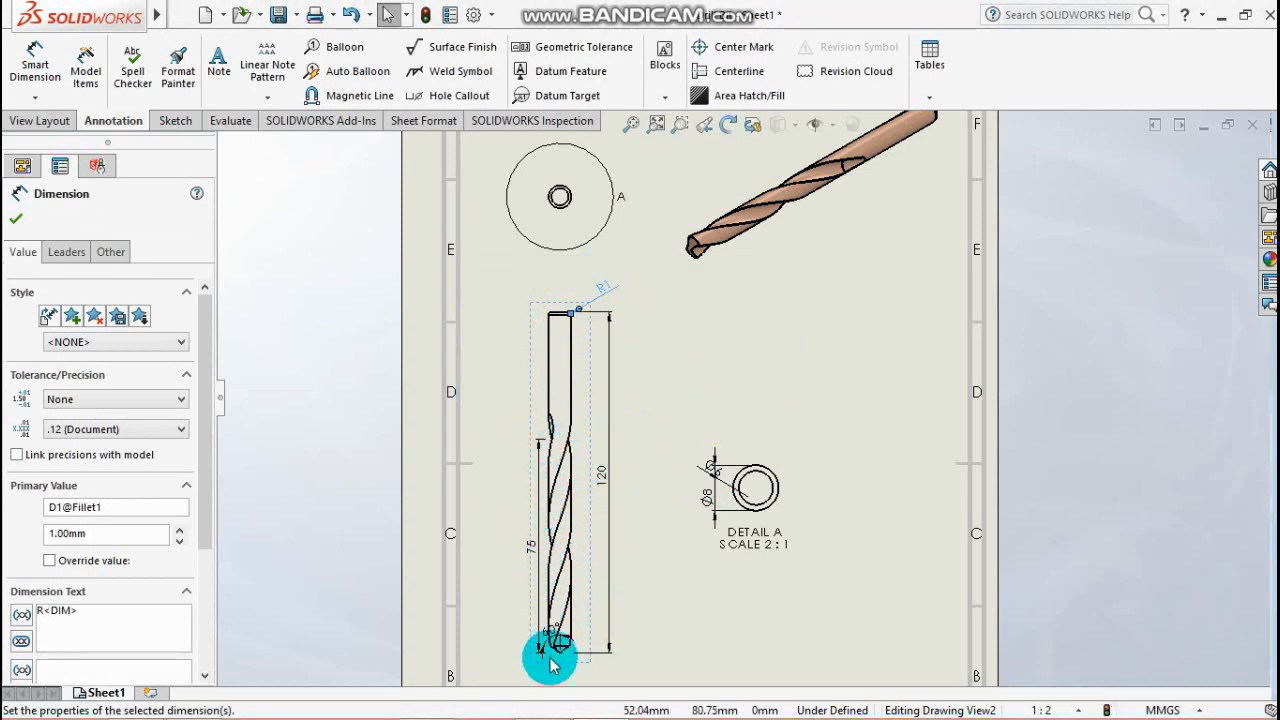
pyautogui.moveTo(553, 640); pyautogui.dragTo(516, 586)
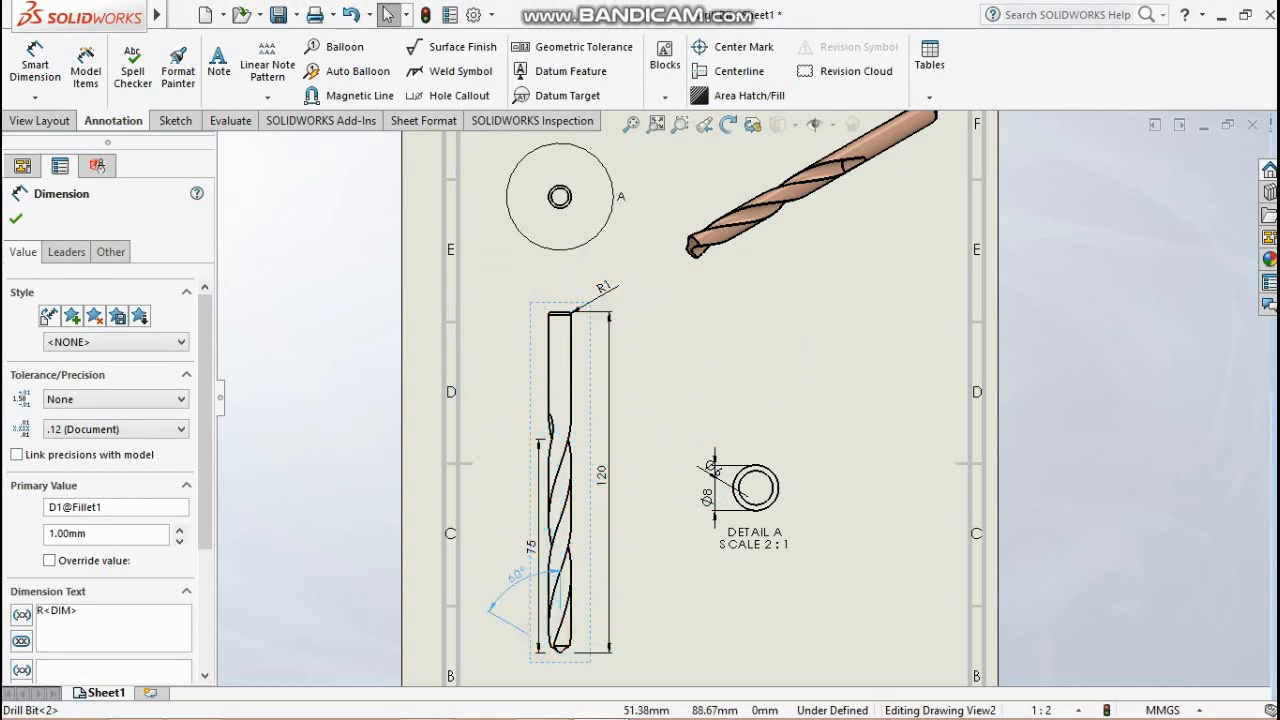
# - Move the inner-circle diameter dimension in detail view A outward to the upper left, clear of the Ø8 dimension
pyautogui.moveTo(703, 466)
pyautogui.mouseDown()
pyautogui.moveTo(743, 429)
pyautogui.moveTo(783, 418)
pyautogui.moveTo(797, 481)
pyautogui.moveTo(703, 446)
pyautogui.mouseUp()
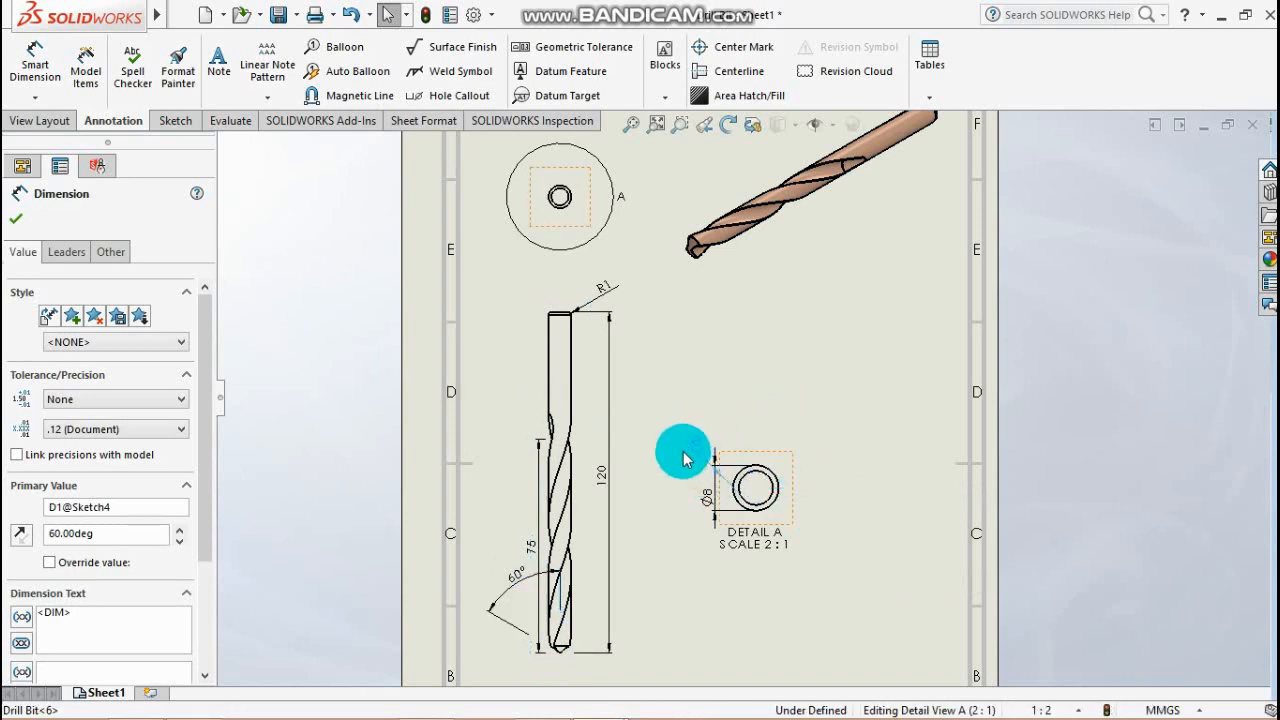
pyautogui.click(840, 531)
pyautogui.scroll(2, 657, 543)
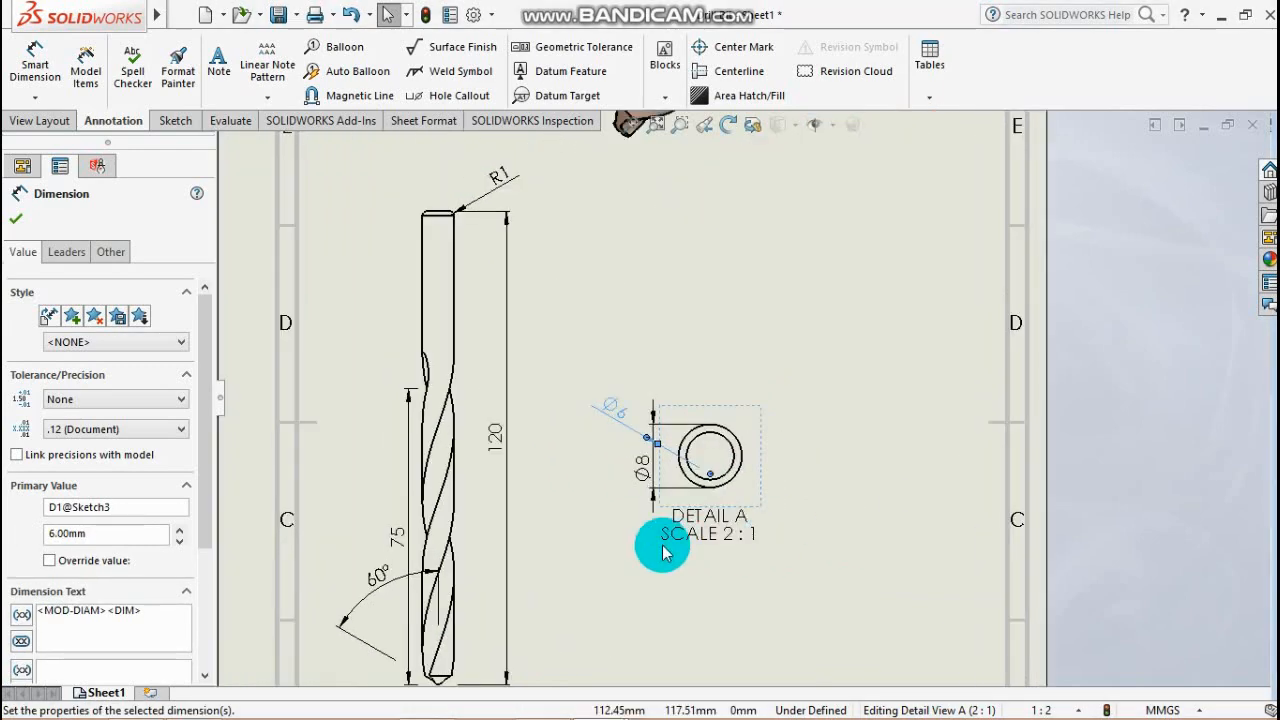
# - Save the dimensioned drill bit sheet as a drawing file
pyautogui.scroll(-3, 857, 600)
pyautogui.scroll(1, 798, 568)
pyautogui.scroll(-2, 798, 545)
pyautogui.scroll(2, 805, 500)
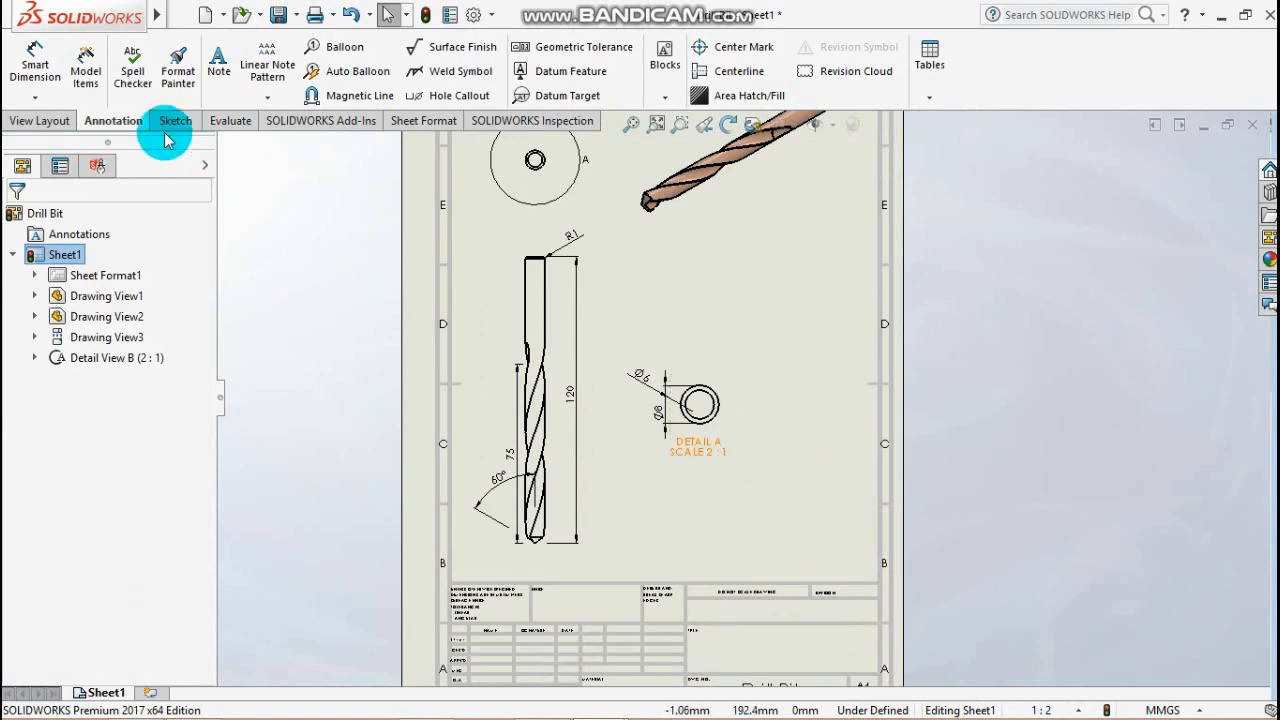
pyautogui.click(279, 22)
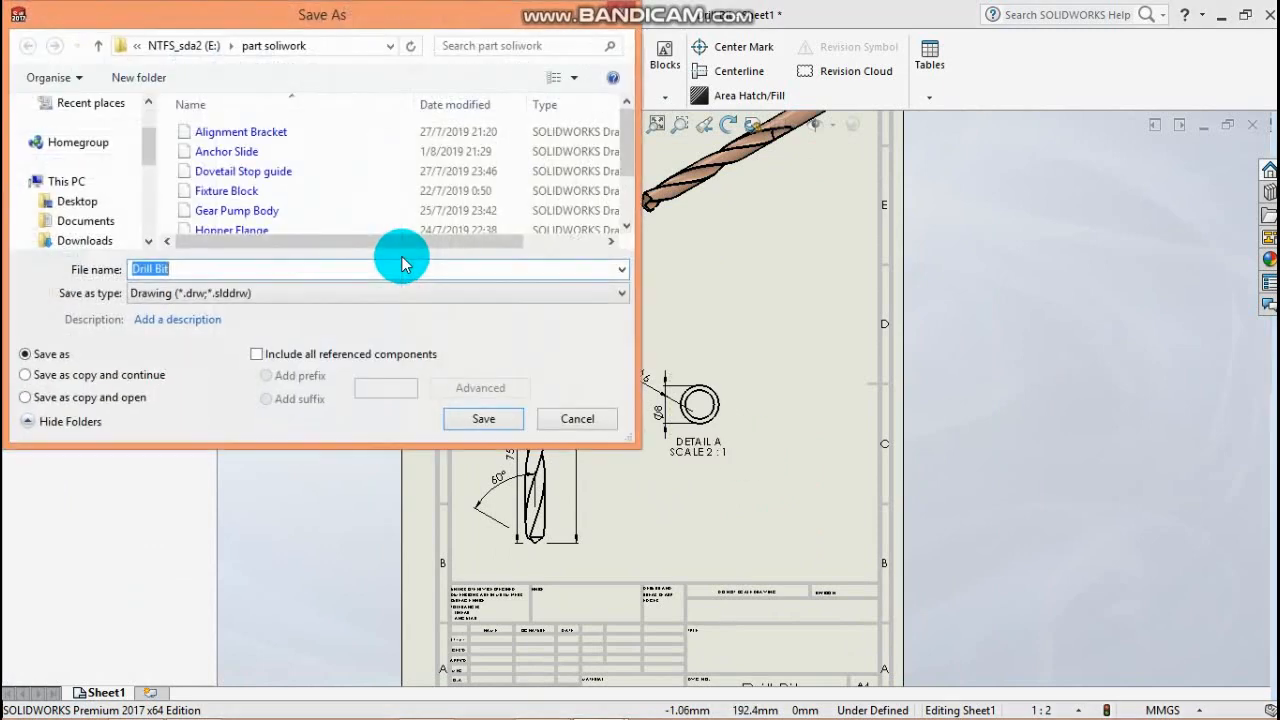